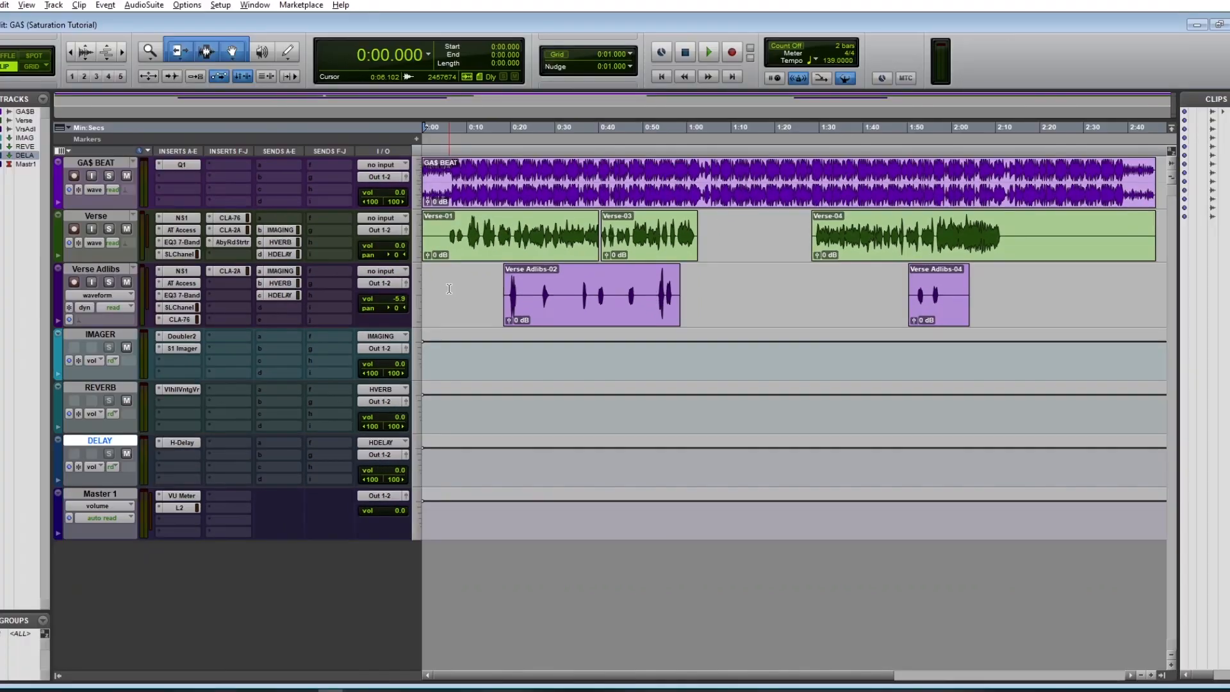
- Play the session from the start and set the Verse track's height to medium
key("space")
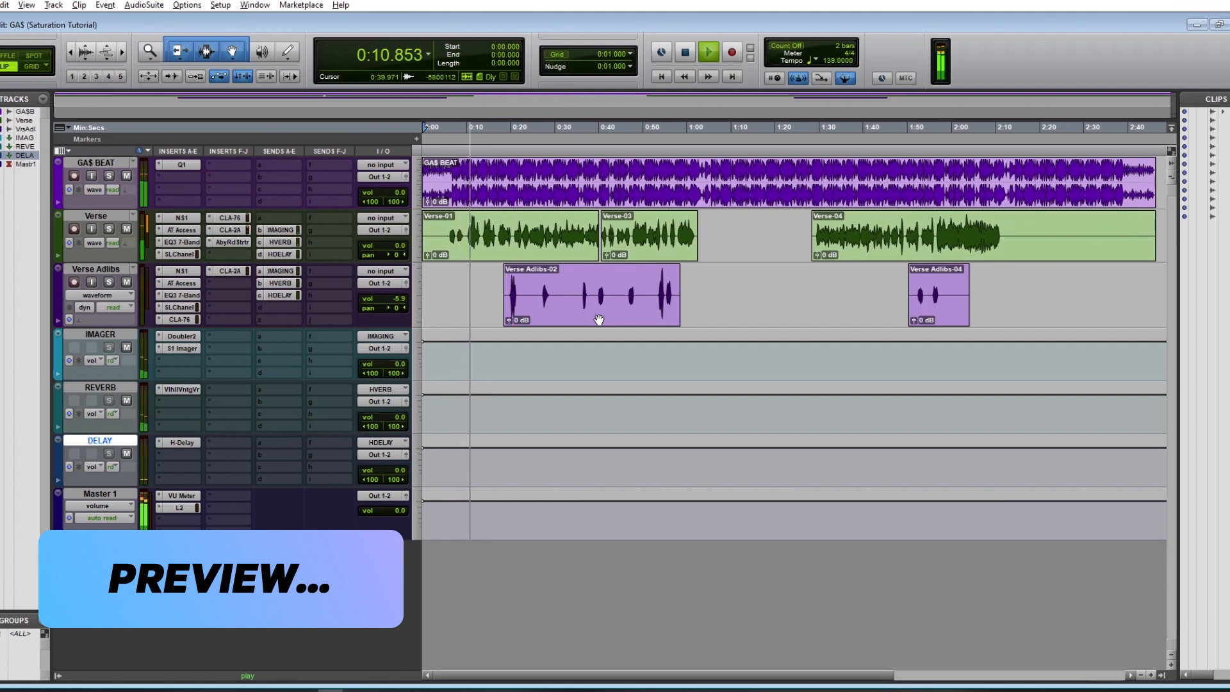
left_click(417, 237)
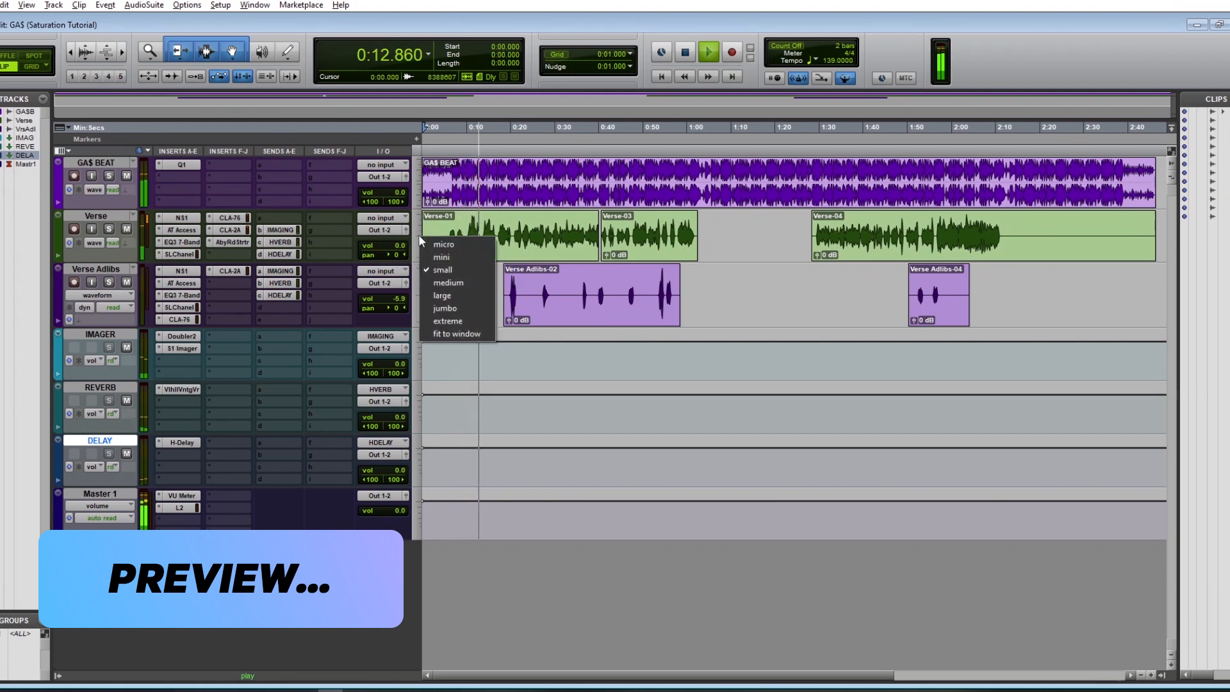
left_click(461, 283)
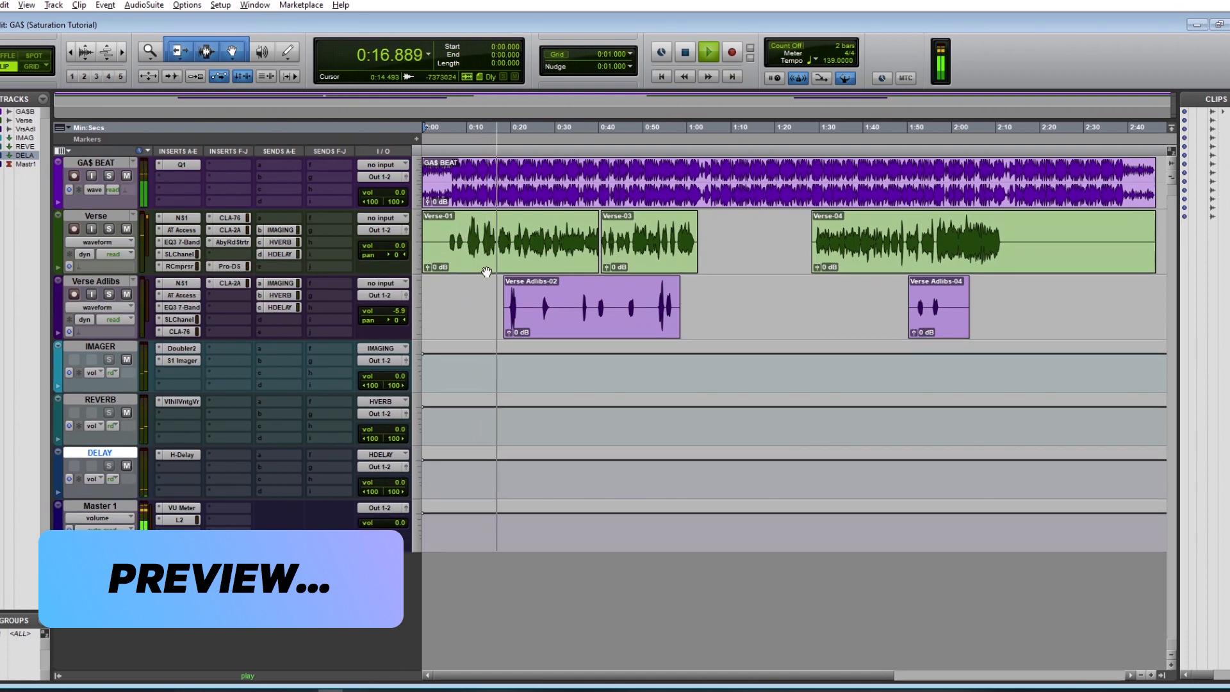
key("t")
key("r")
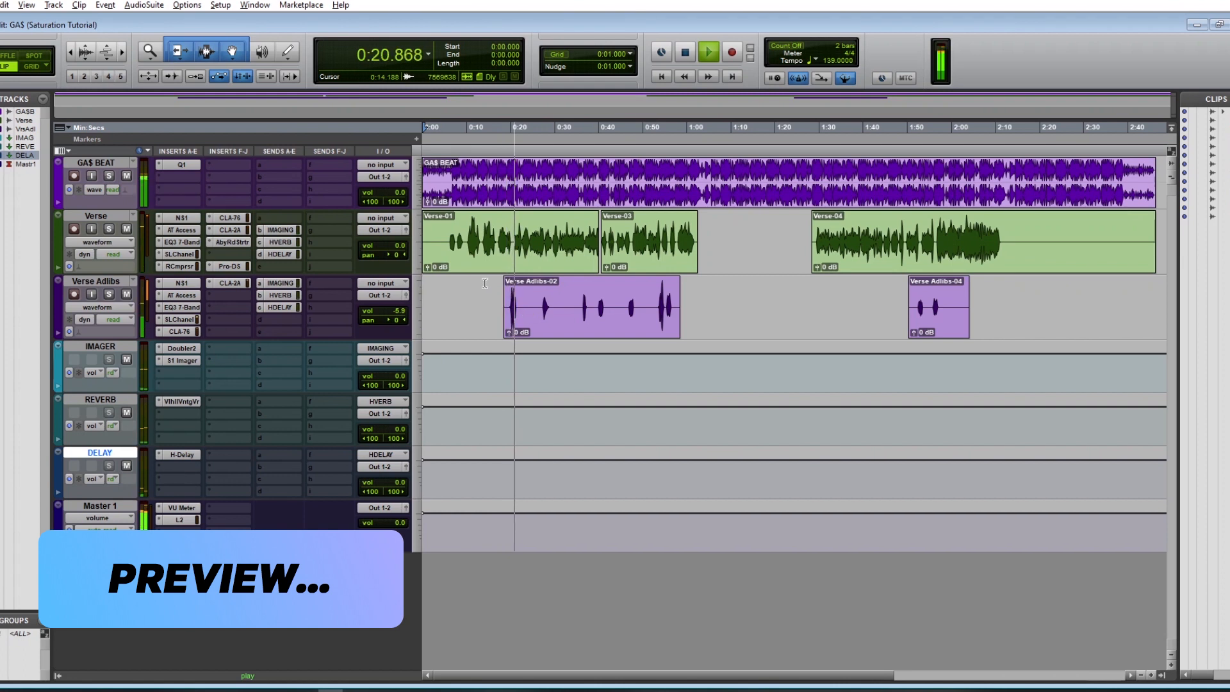
- Look over the track inserts and levels in the Mix window during playback, return to the Edit window and stop playback
key("ctrl+equal")
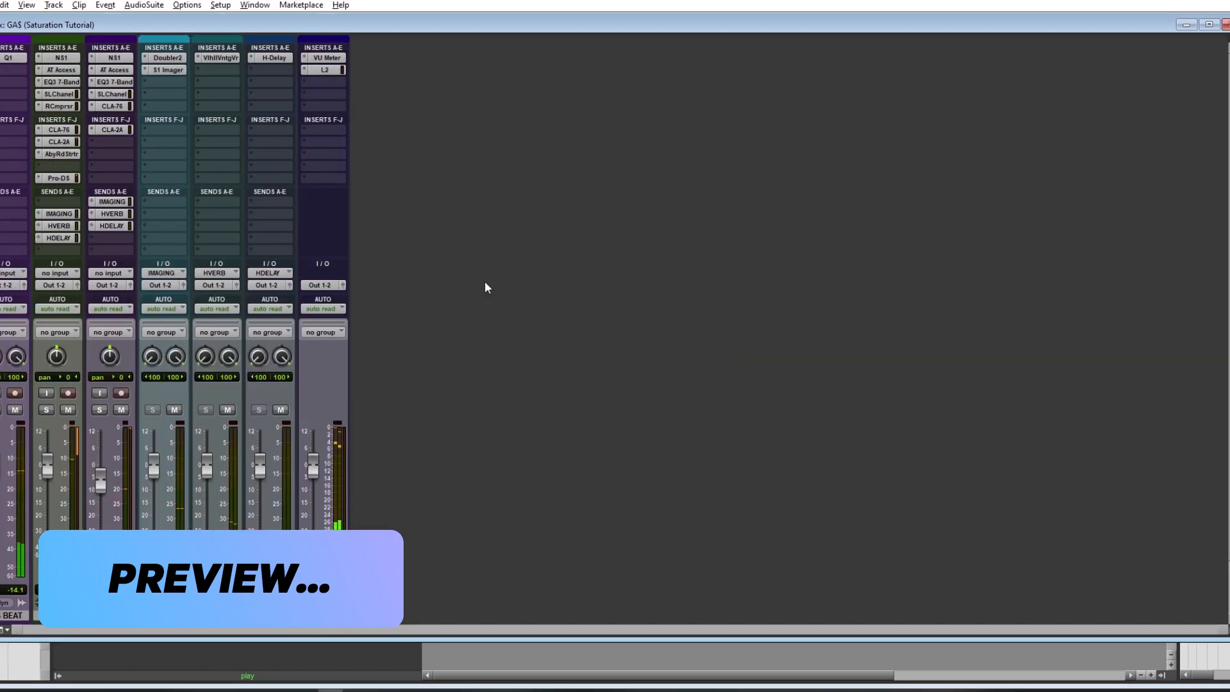
key("ctrl+equal")
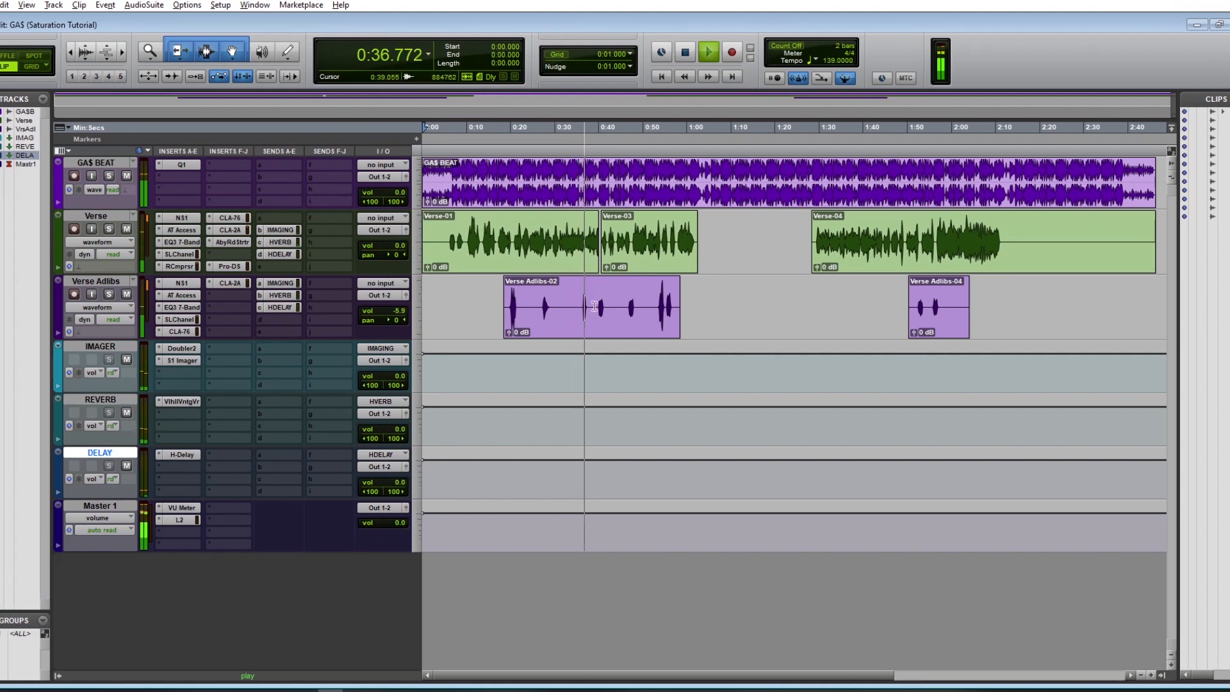
key("space")
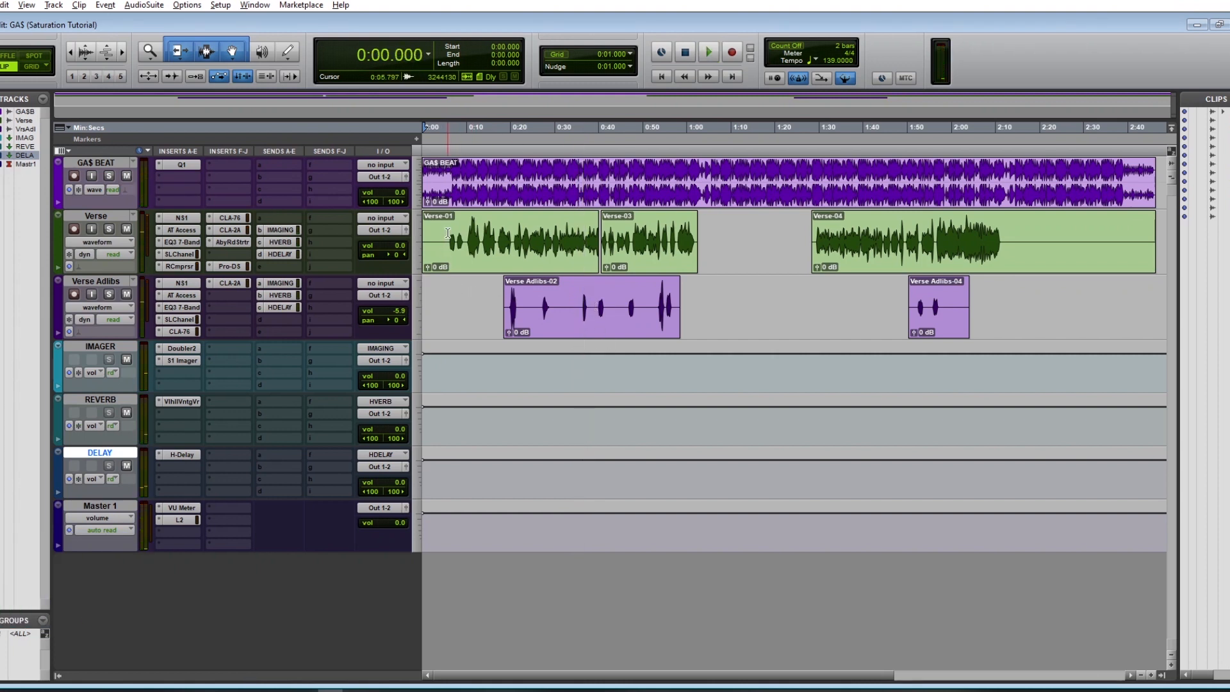
- Enlarge and solo the Verse track and open its Abbey Road Saturator insert clear of the first verse clips
key("ctrl+Up")
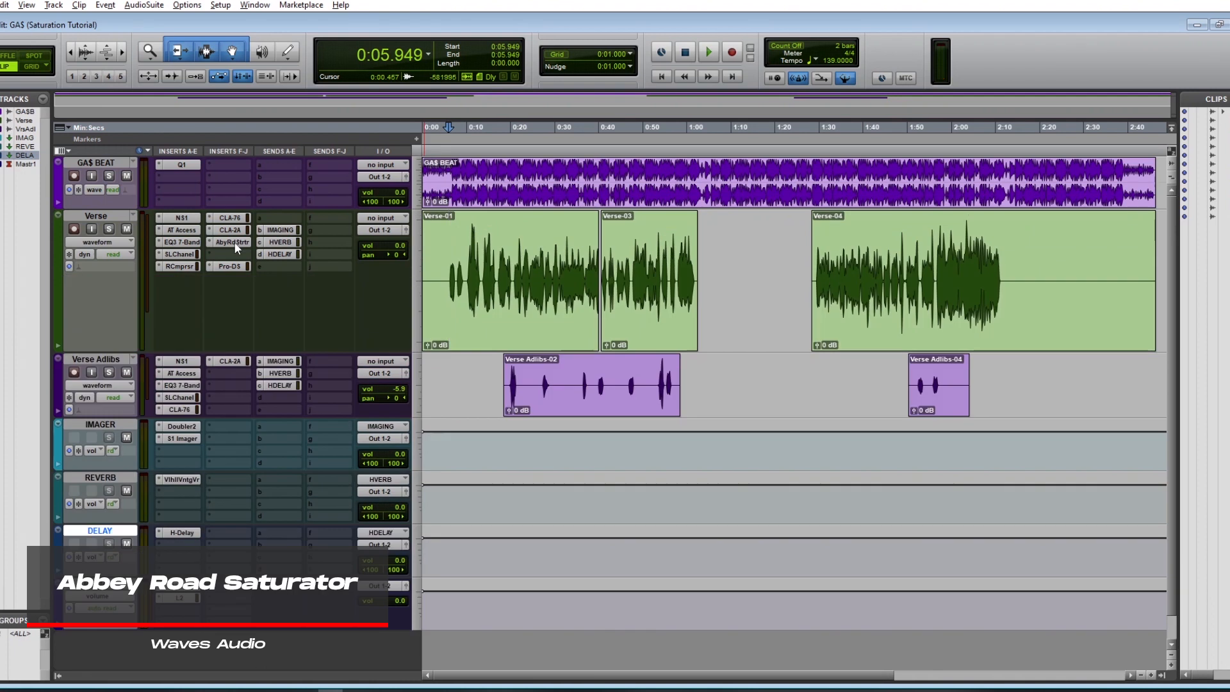
left_click(232, 242)
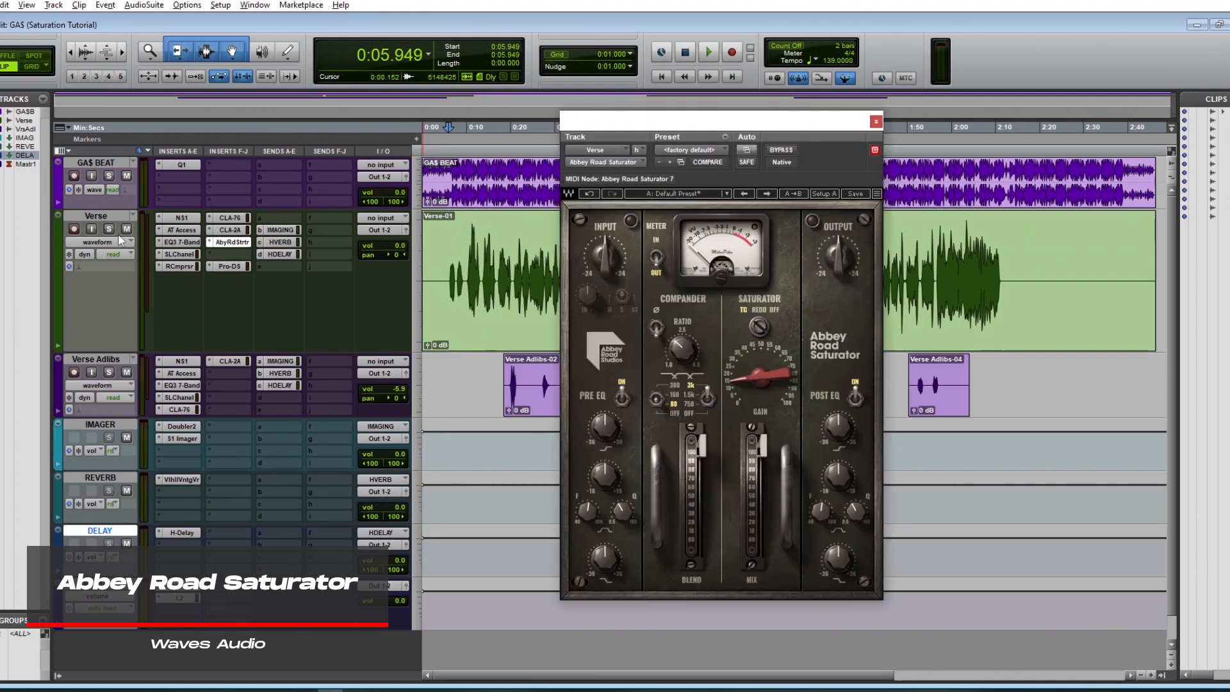
left_click(109, 229)
left_click_drag(656, 126, 817, 114)
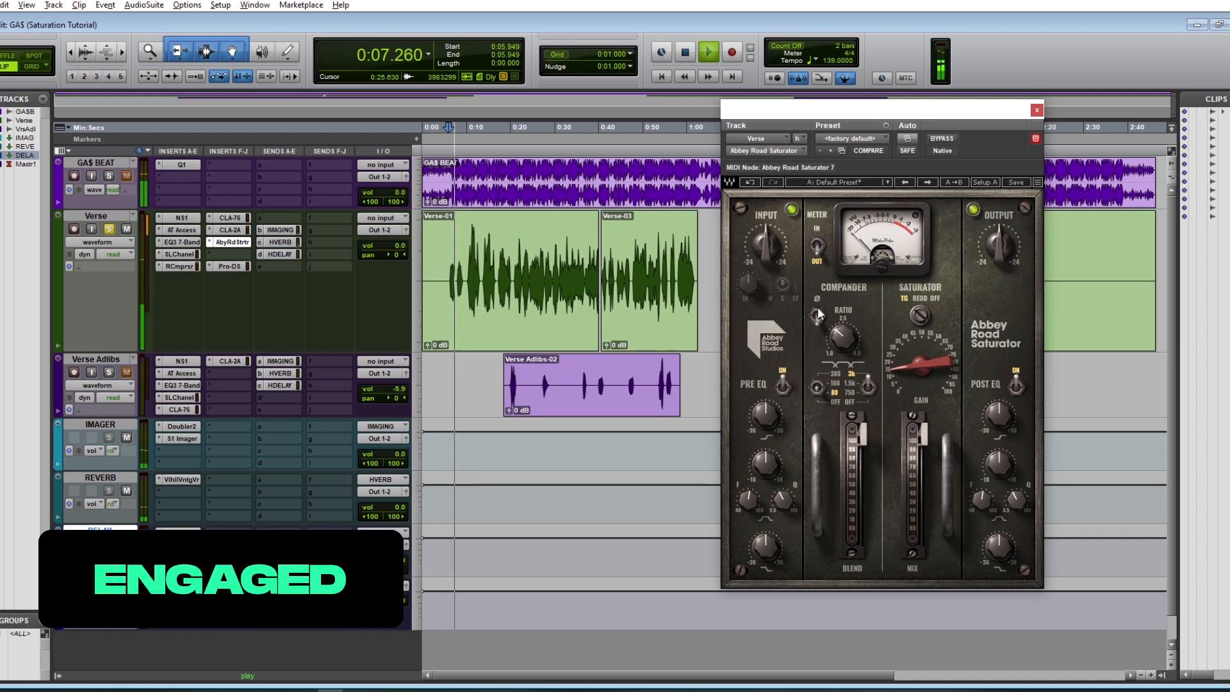
- Compare the Verse vocal with Abbey Road Saturator bypassed and engaged, adjusting the saturator gain to 16.4 during playback
left_click(941, 139)
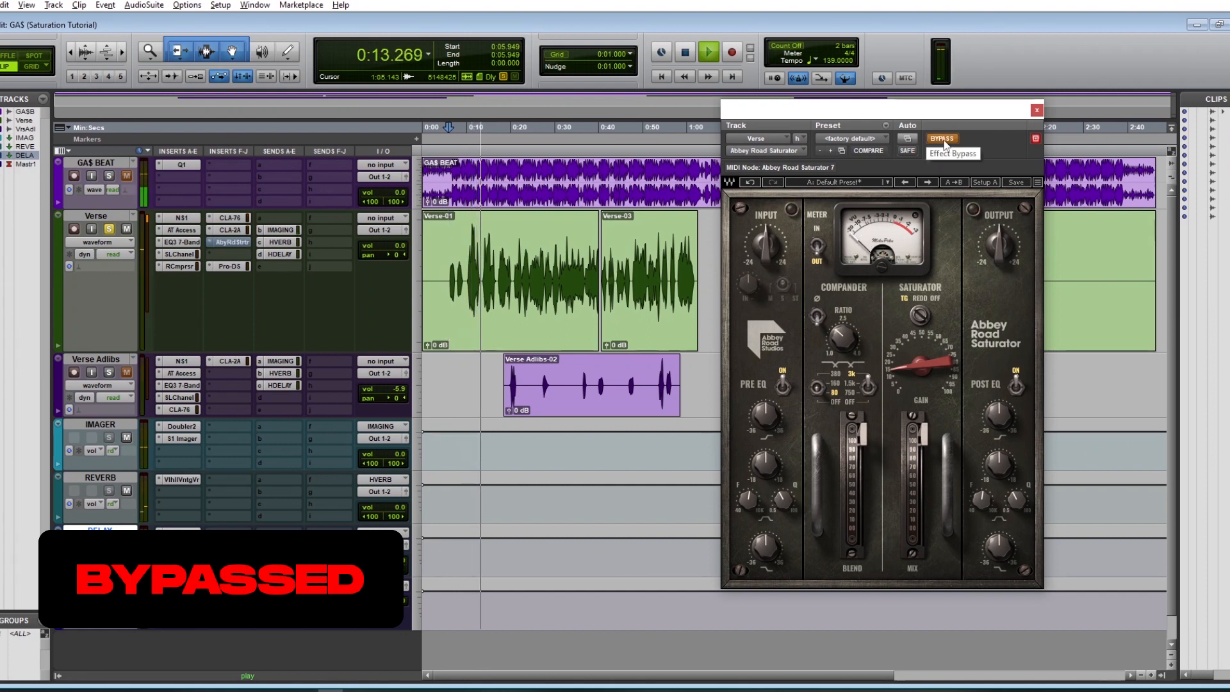
left_click(942, 139)
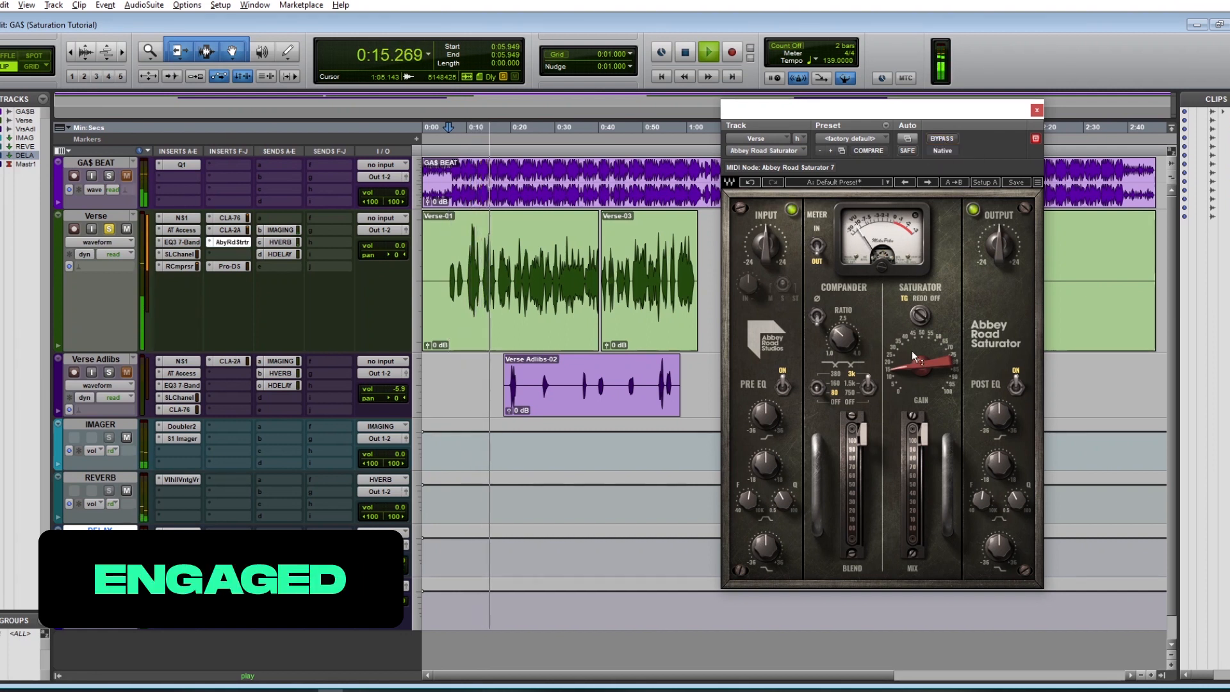
mouse_move(921, 367)
left_mouse_down()
mouse_move(921, 356)
mouse_move(921, 382)
left_mouse_up()
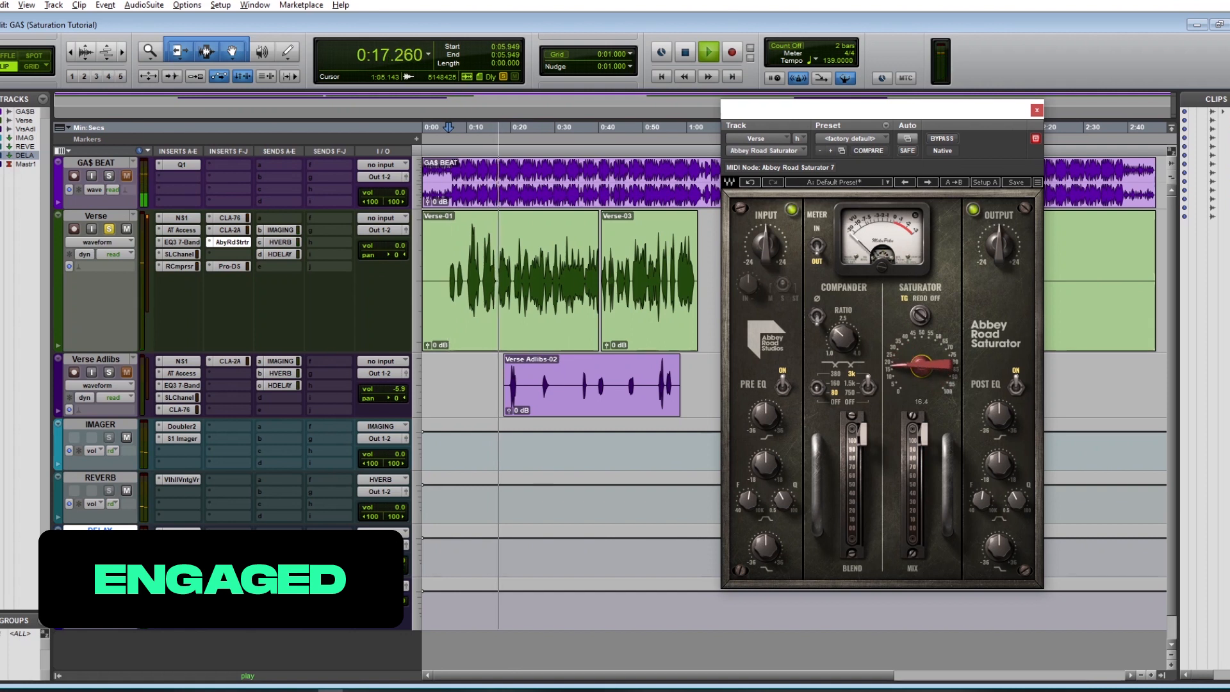
left_click(942, 139)
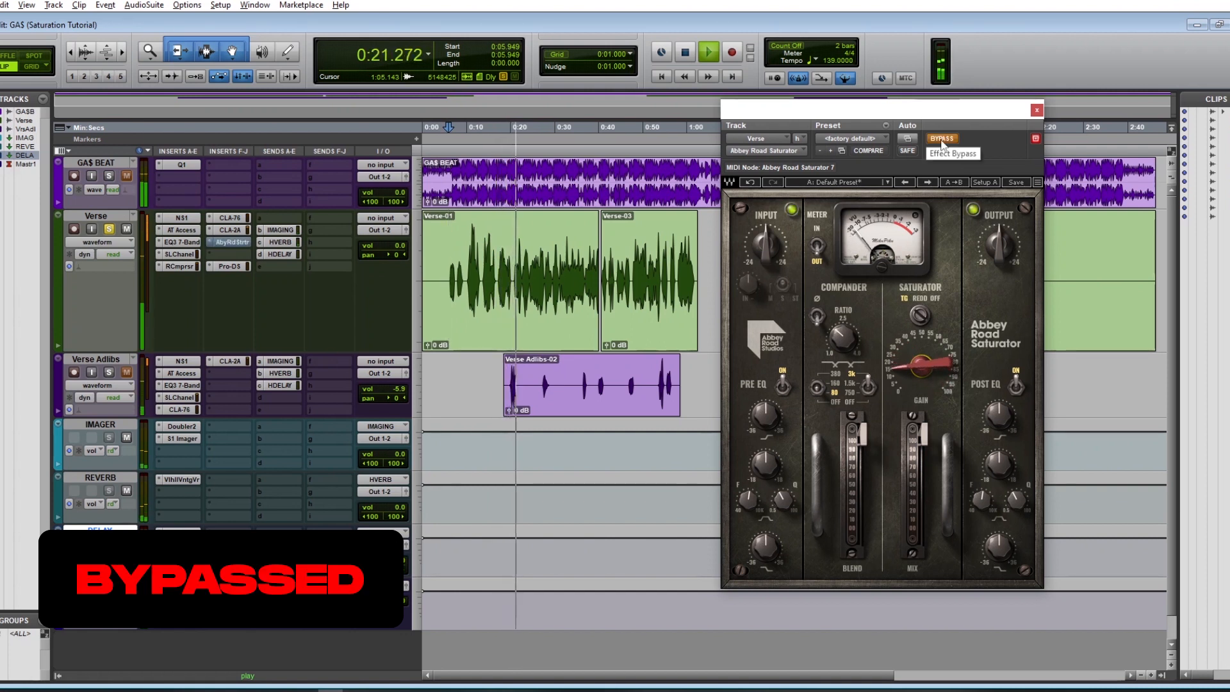
left_click(941, 139)
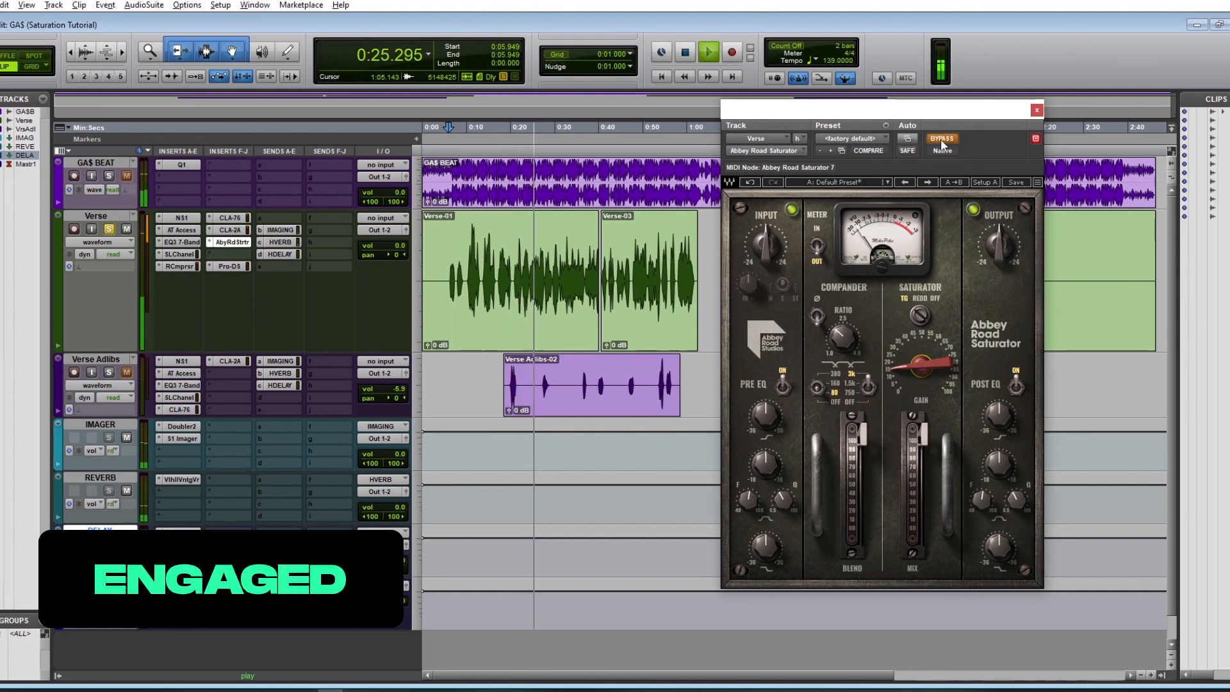
left_click(942, 139)
key("space")
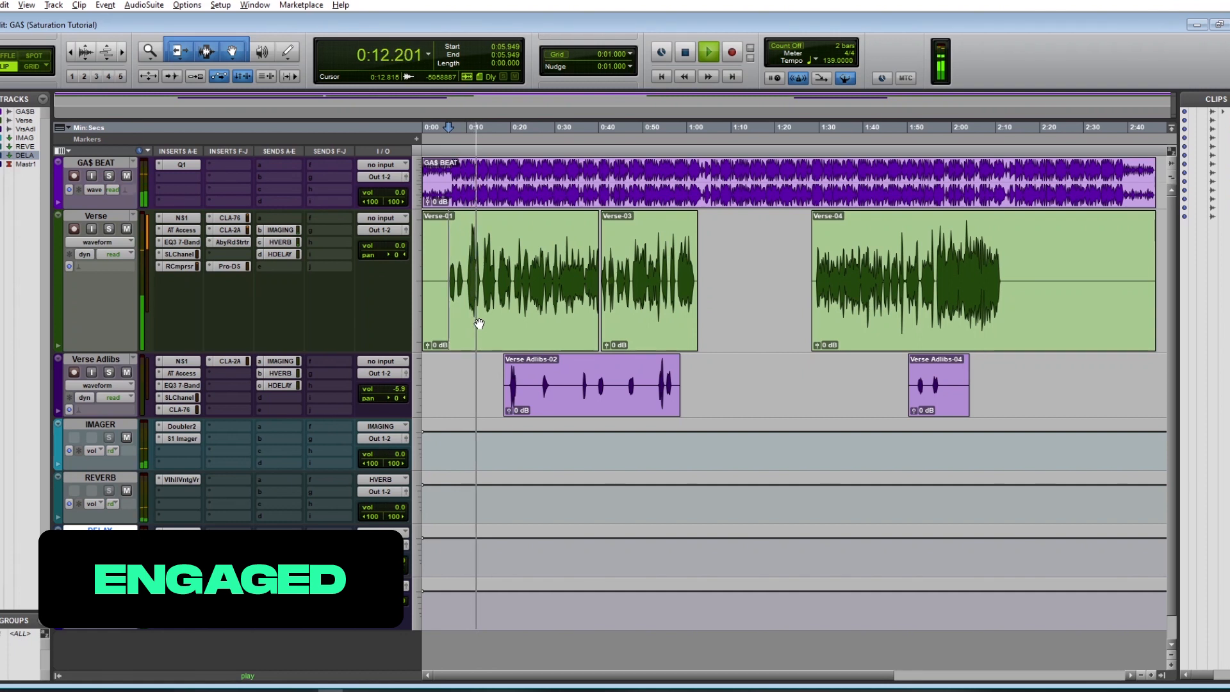
- Replace Abbey Road Saturator on the Verse track with Slate Digital's Fresh Air (mono) and reposition the plug-in window
left_click(227, 254)
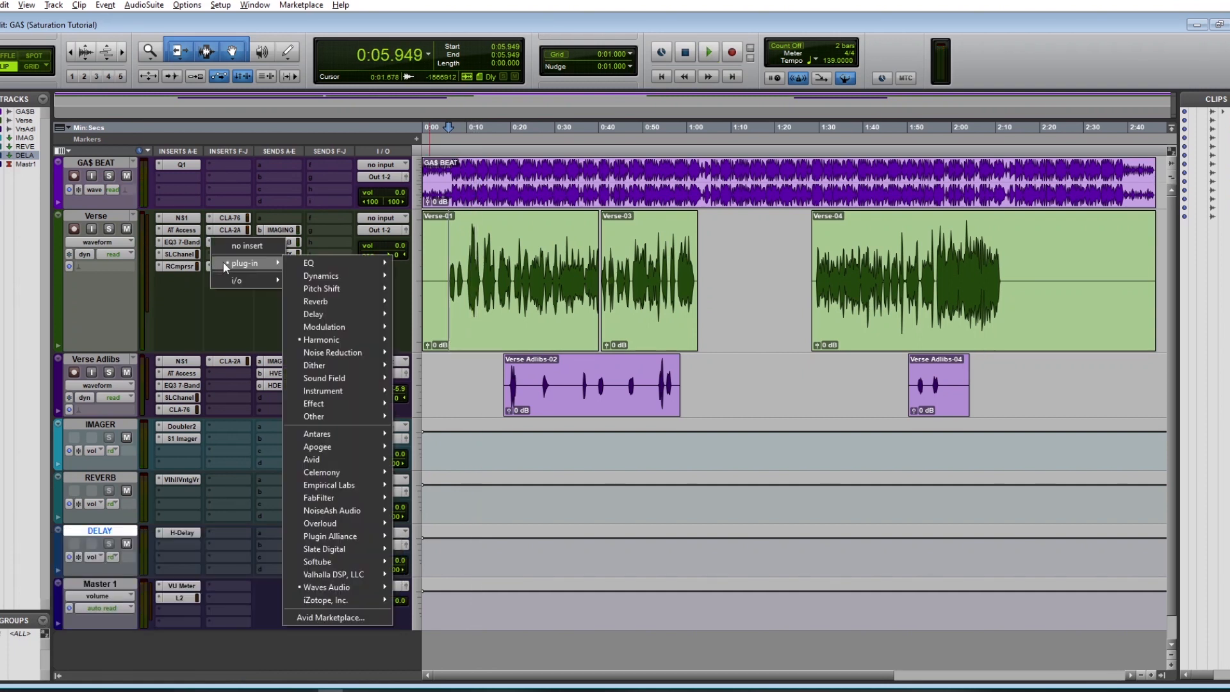
mouse_move(353, 548)
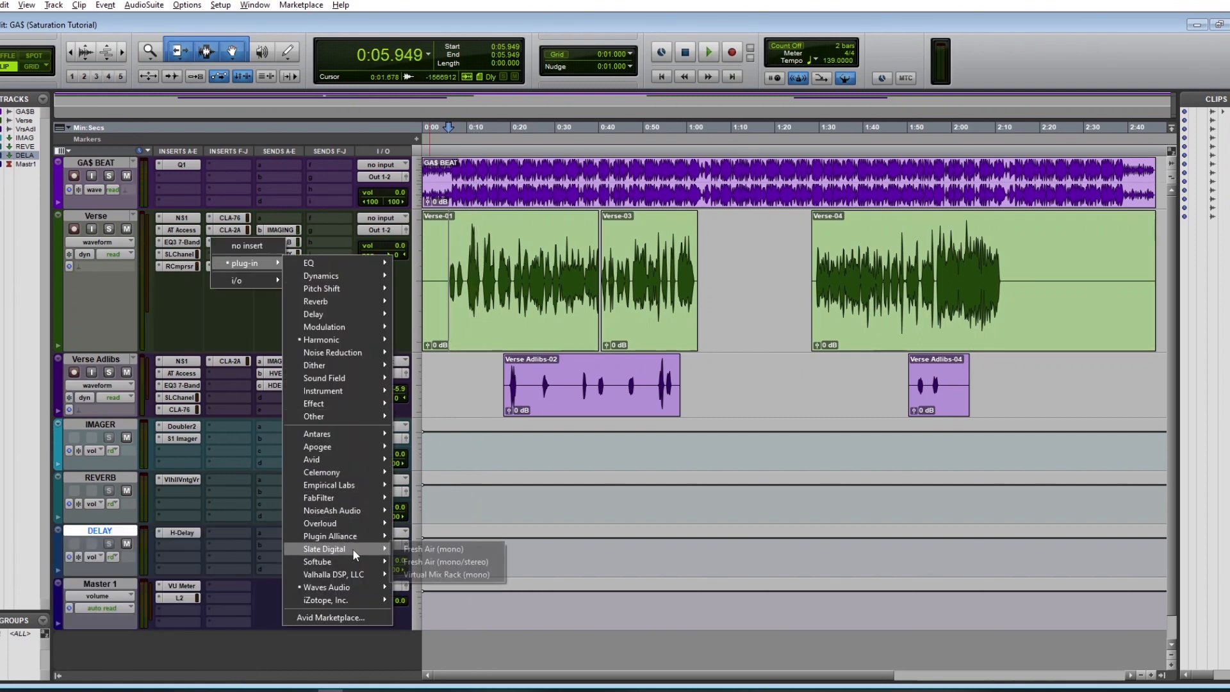
left_click(442, 549)
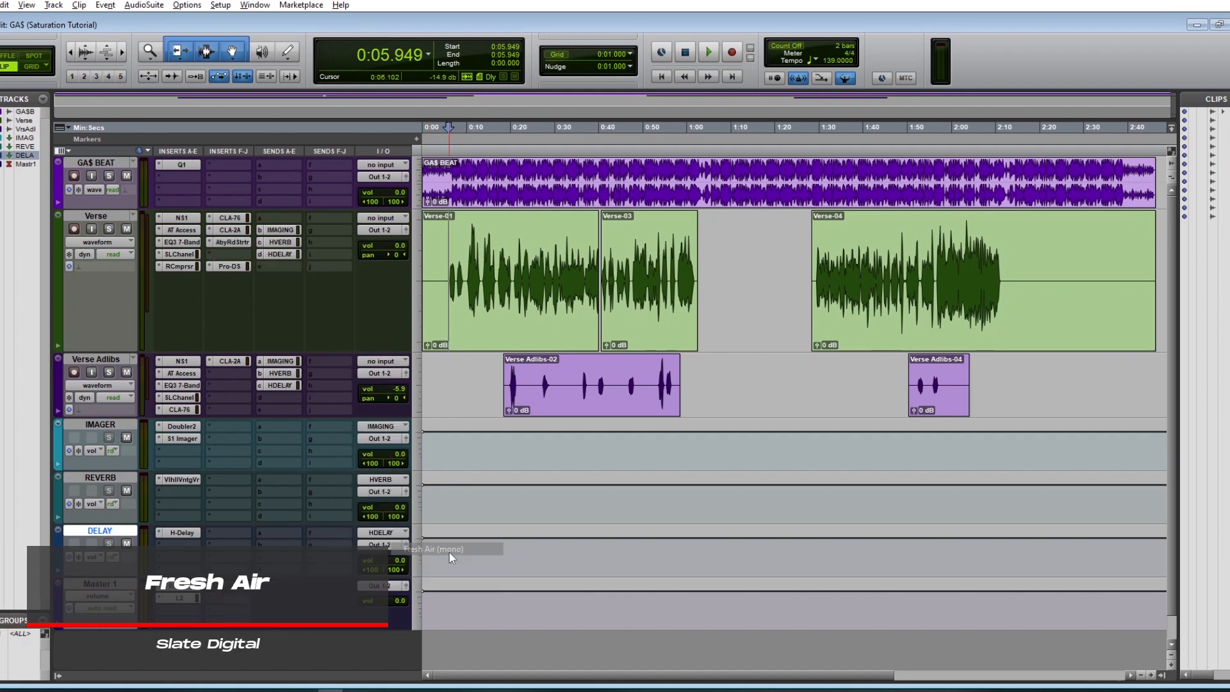
left_click_drag(840, 117, 732, 128)
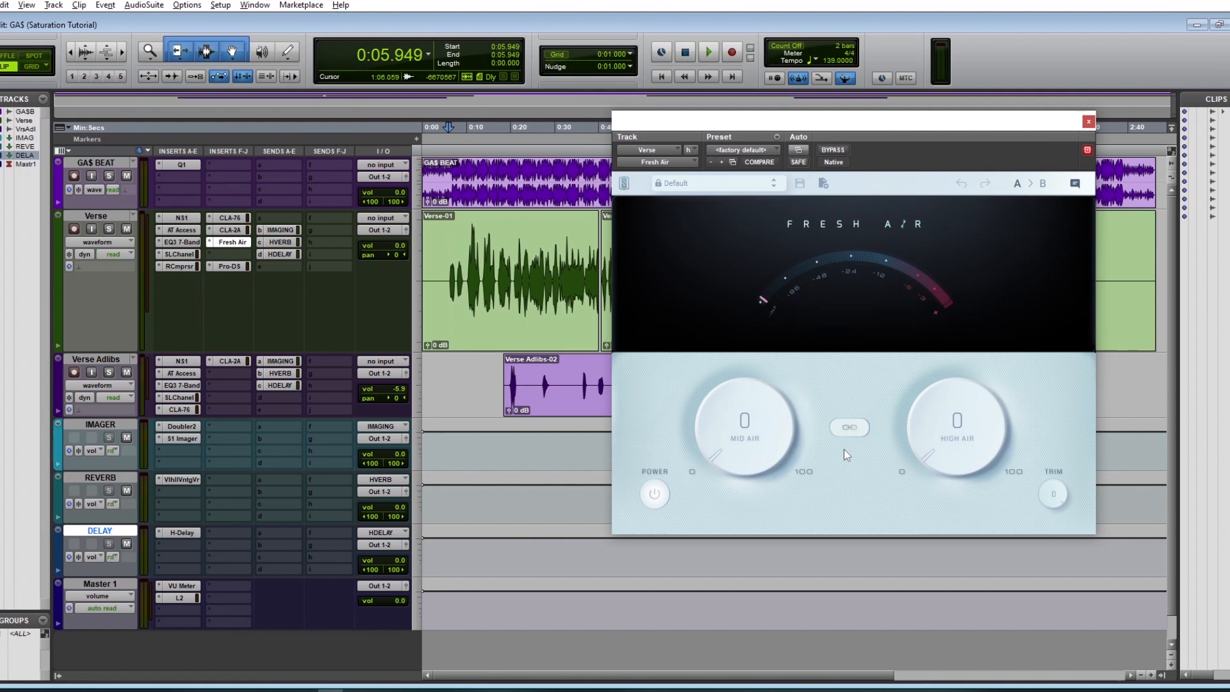
- Play the Verse track in solo and set Fresh Air's Mid Air to 40 and High Air to 65
key("space")
key("shift+s")
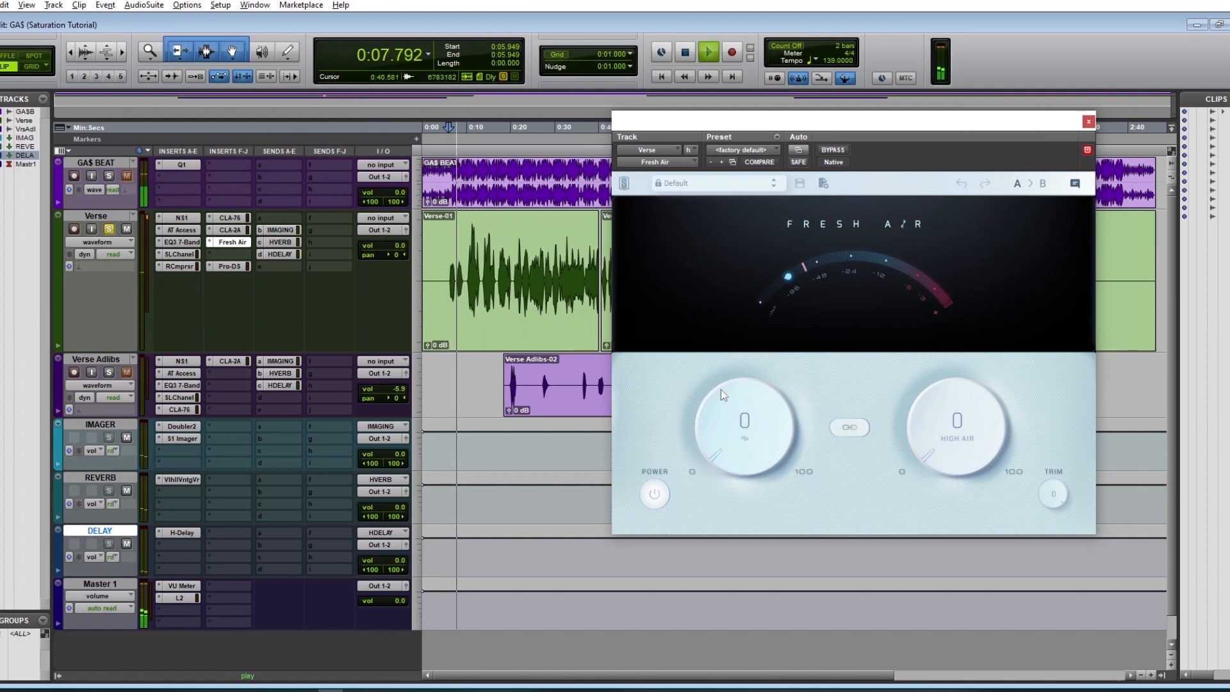
left_click_drag(736, 436, 741, 347)
left_click_drag(932, 392, 937, 235)
- Compare the playing Verse vocal with Fresh Air bypassed and engaged, leaving the plug-in engaged
left_click(839, 150)
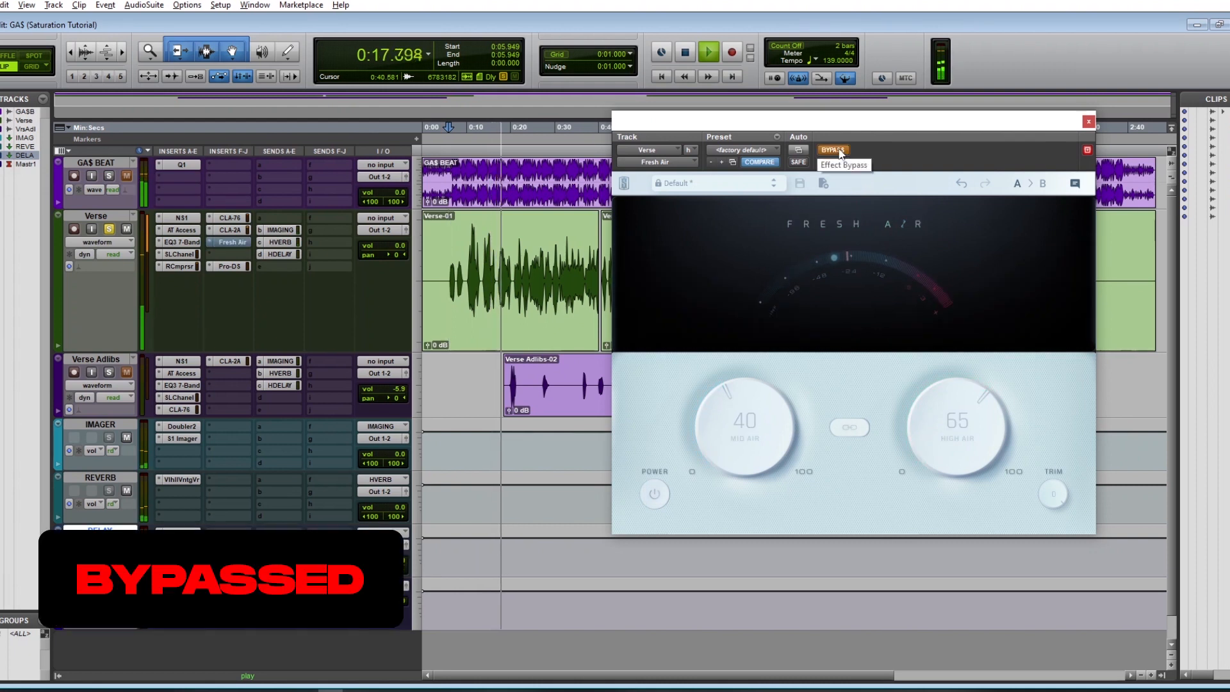
left_click(839, 150)
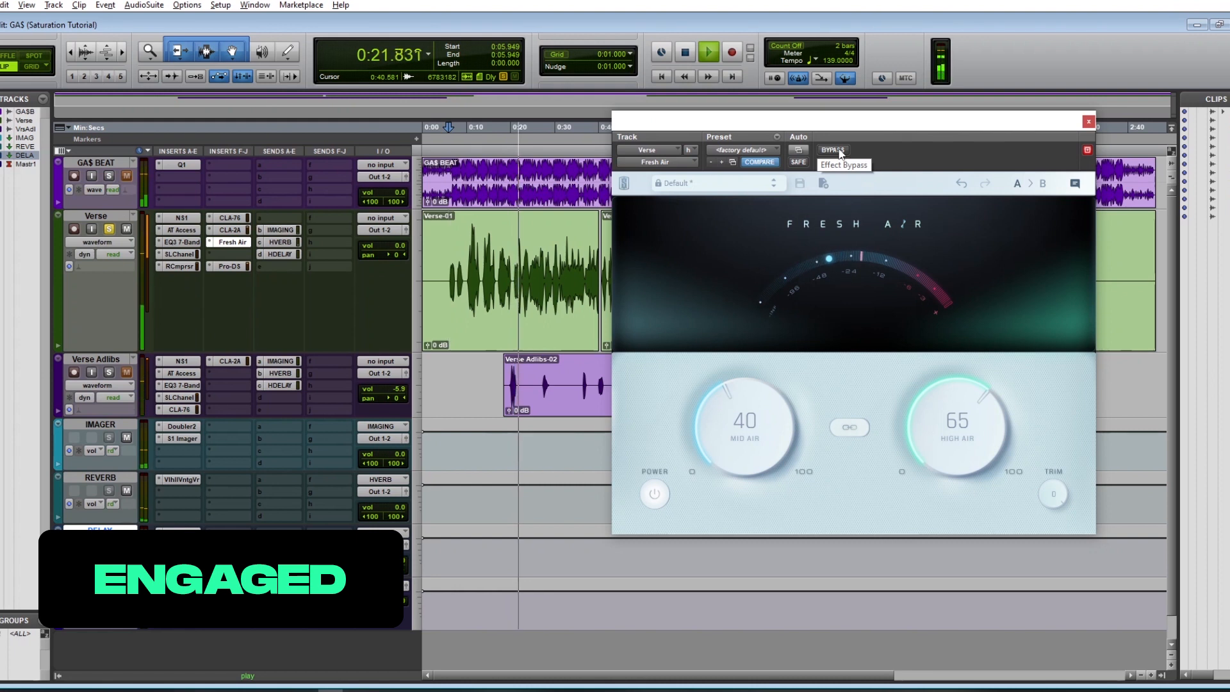
left_click(832, 150)
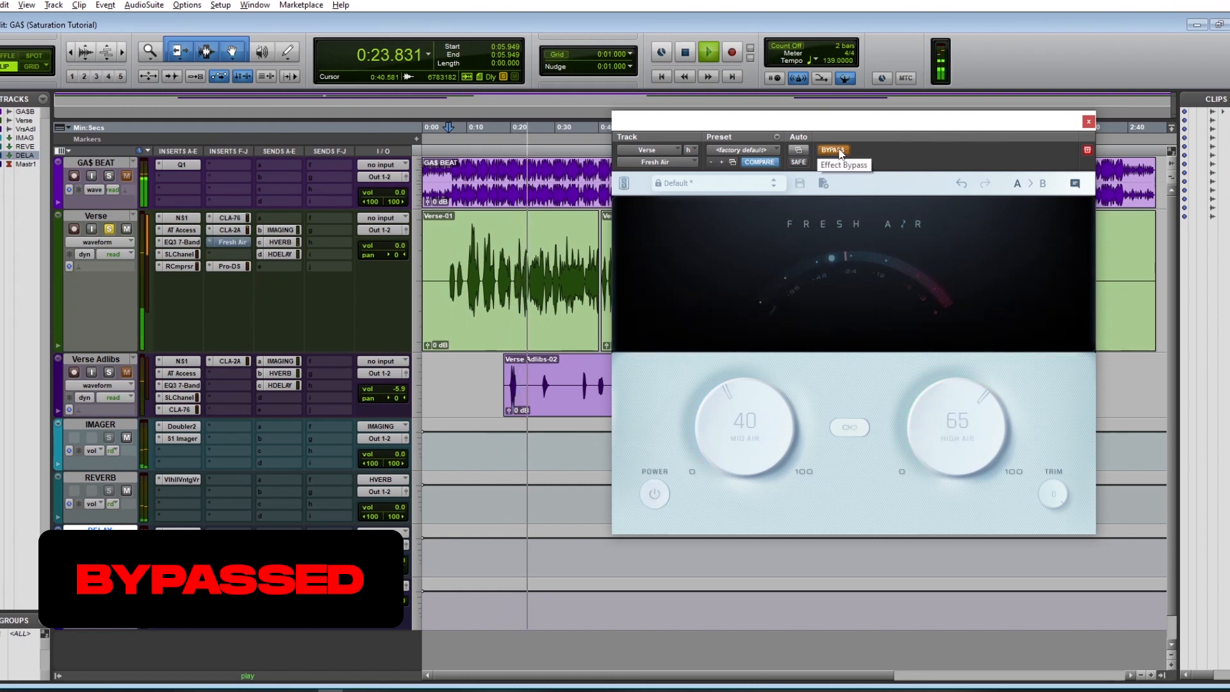
left_click(833, 150)
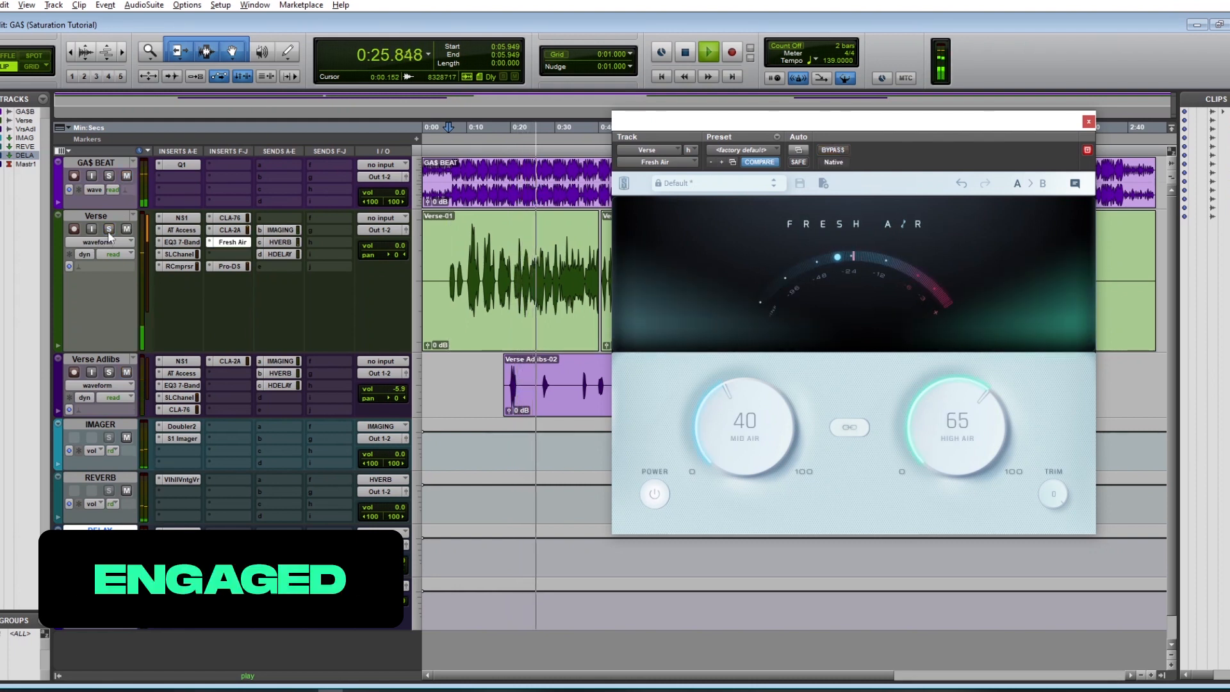
- Reduce Fresh Air's High Air to 48 and Mid Air to 32, and stop playback
left_click_drag(947, 404, 923, 434)
left_click_drag(771, 430, 750, 439)
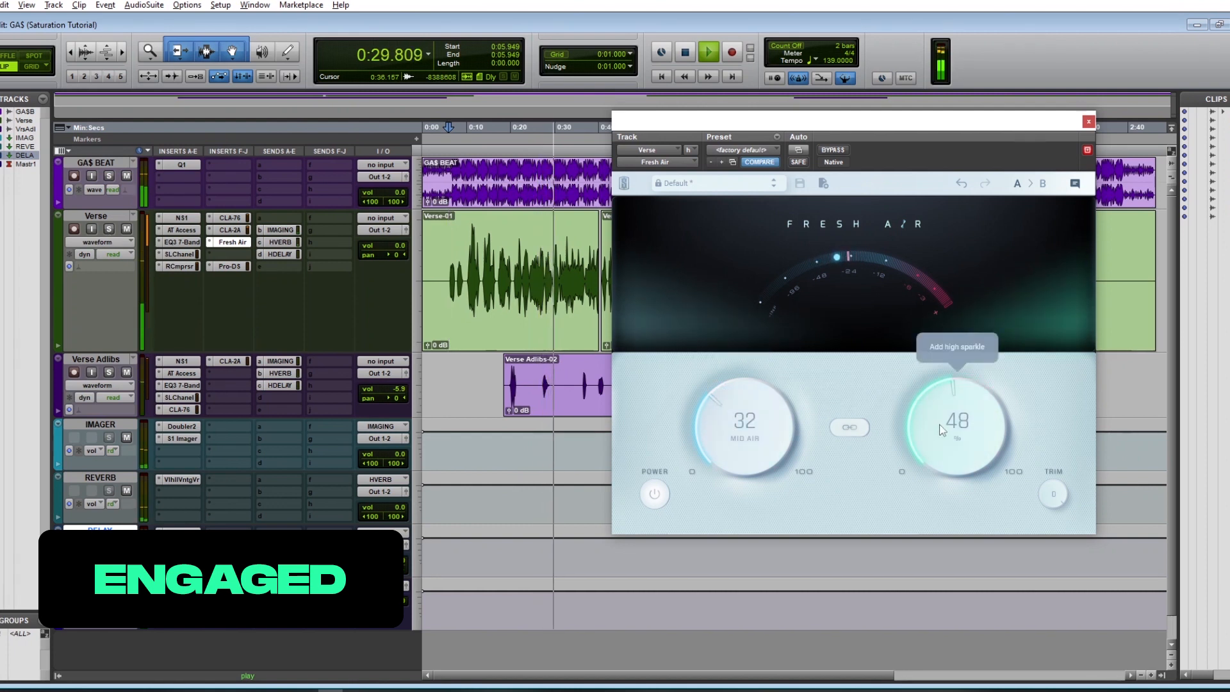
key("space")
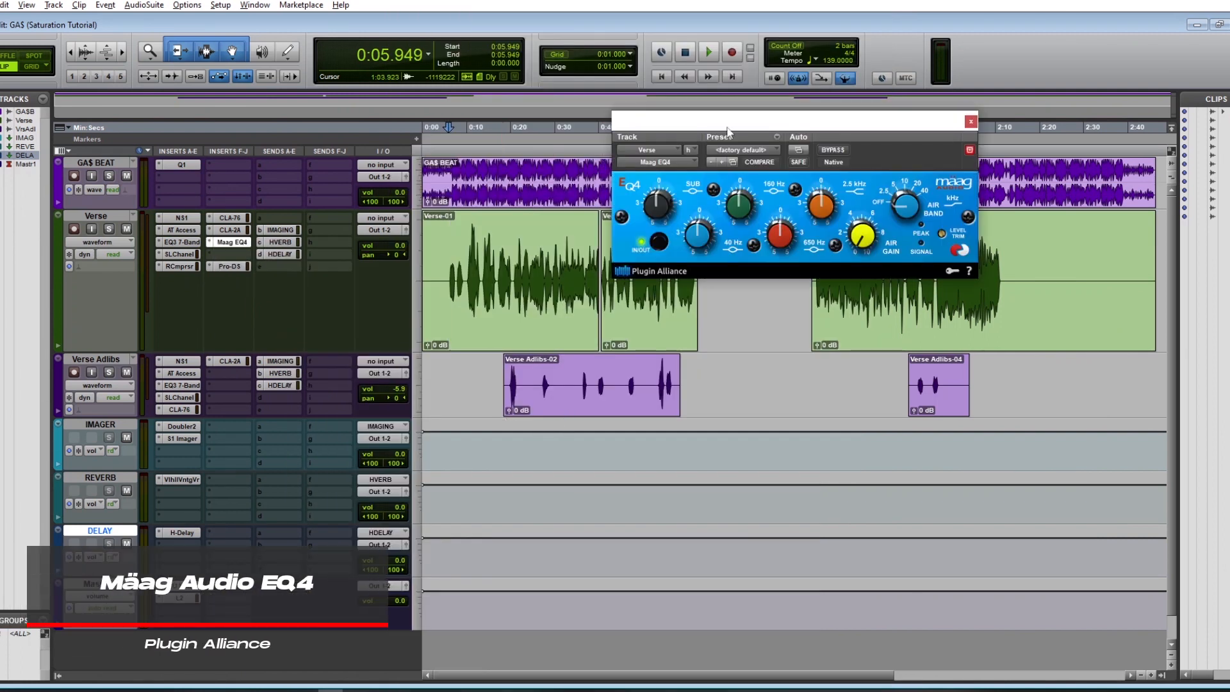
- Play the Verse track in solo and set Maag EQ4's Air Band to 40 kHz with a strong Air Gain boost
left_click_drag(727, 128, 661, 202)
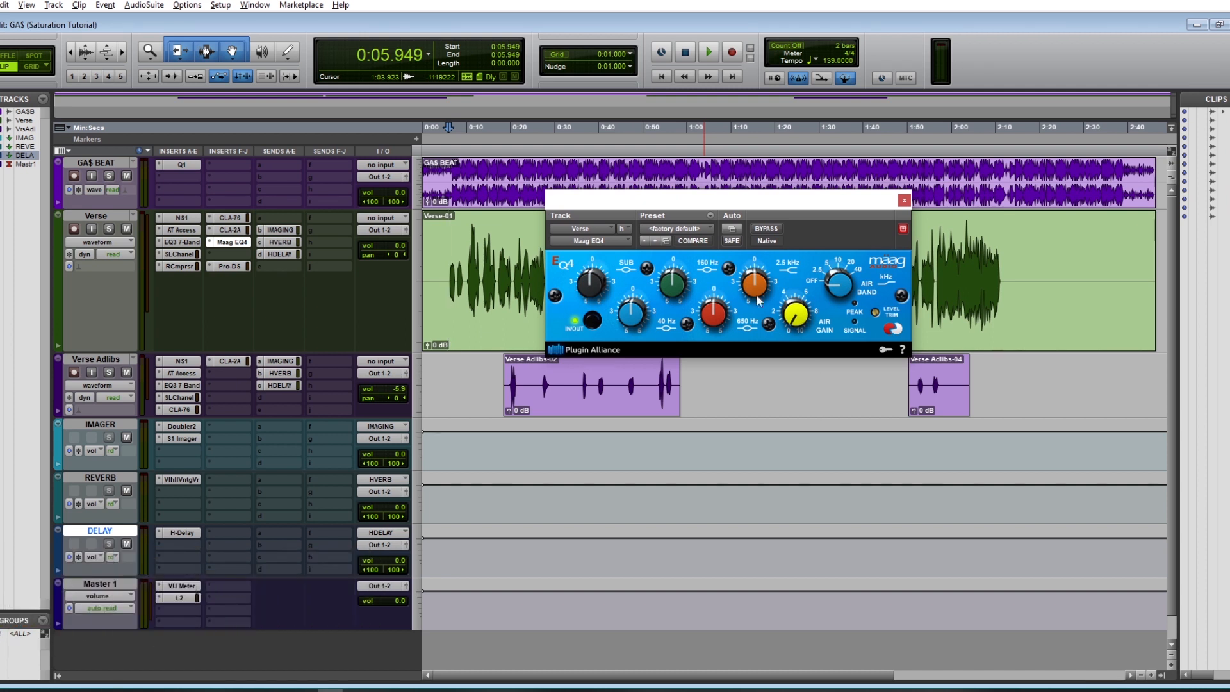
left_click_drag(701, 210, 786, 213)
left_click(109, 230)
key("space")
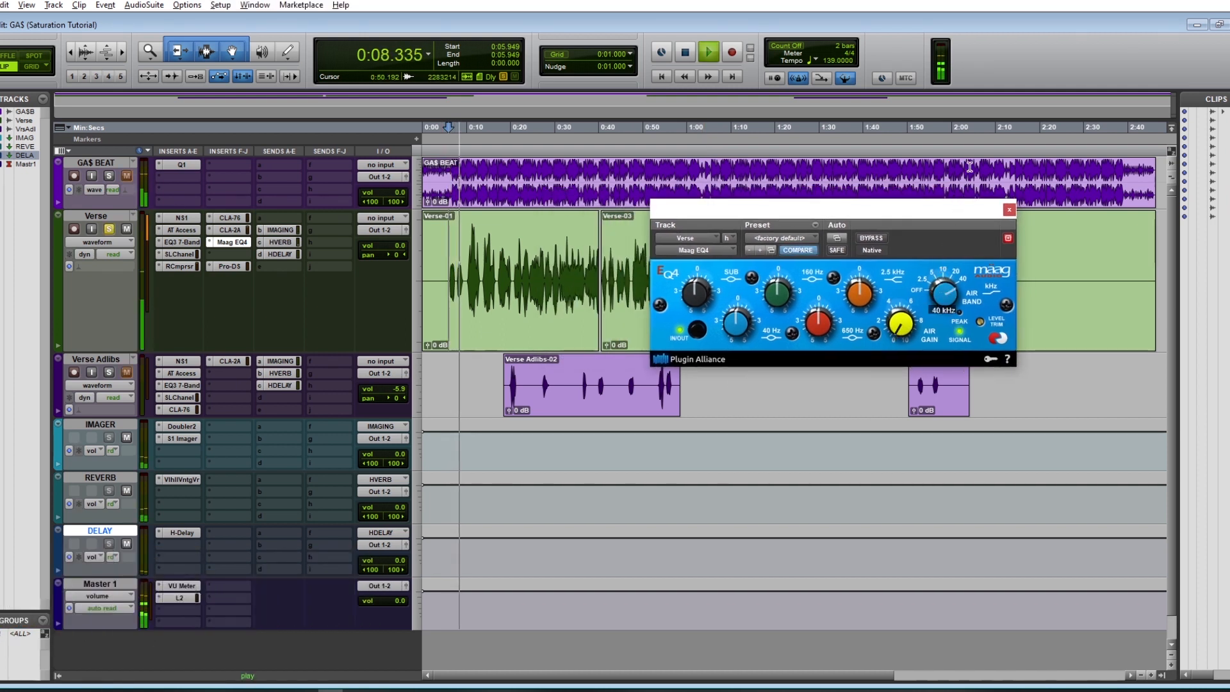
left_click_drag(900, 326, 901, 320)
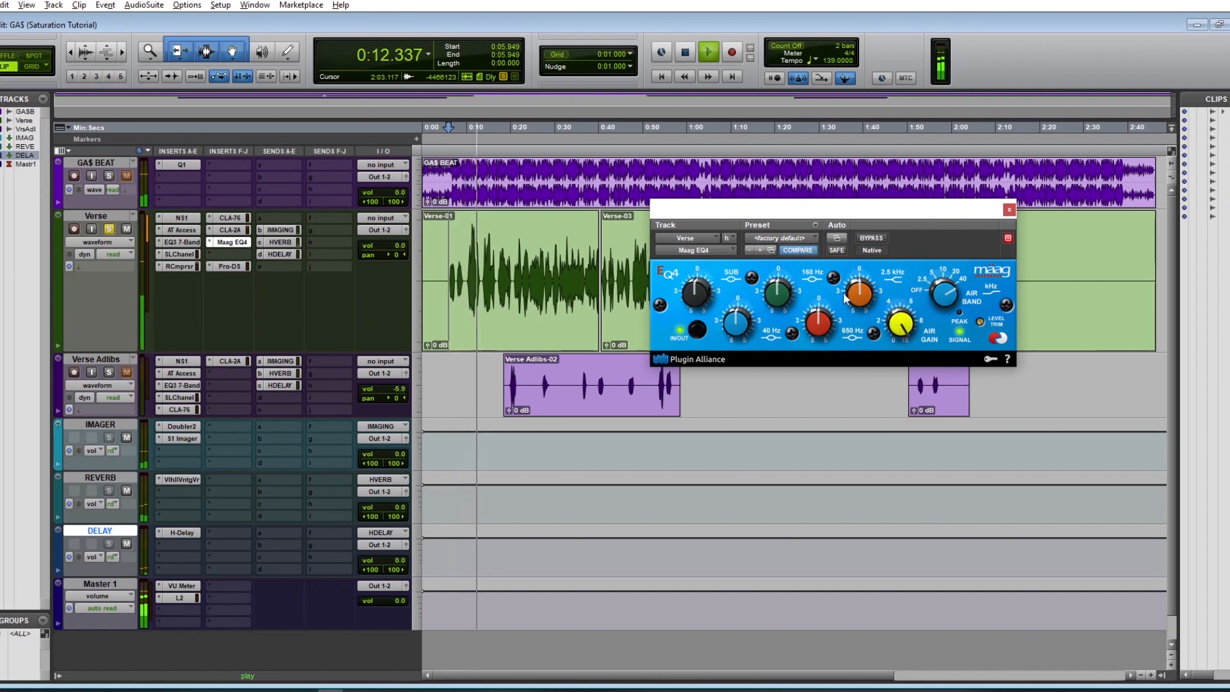
- Compare the Verse vocal in the full mix and in solo, and with Maag EQ4 bypassed and engaged
left_click(111, 230)
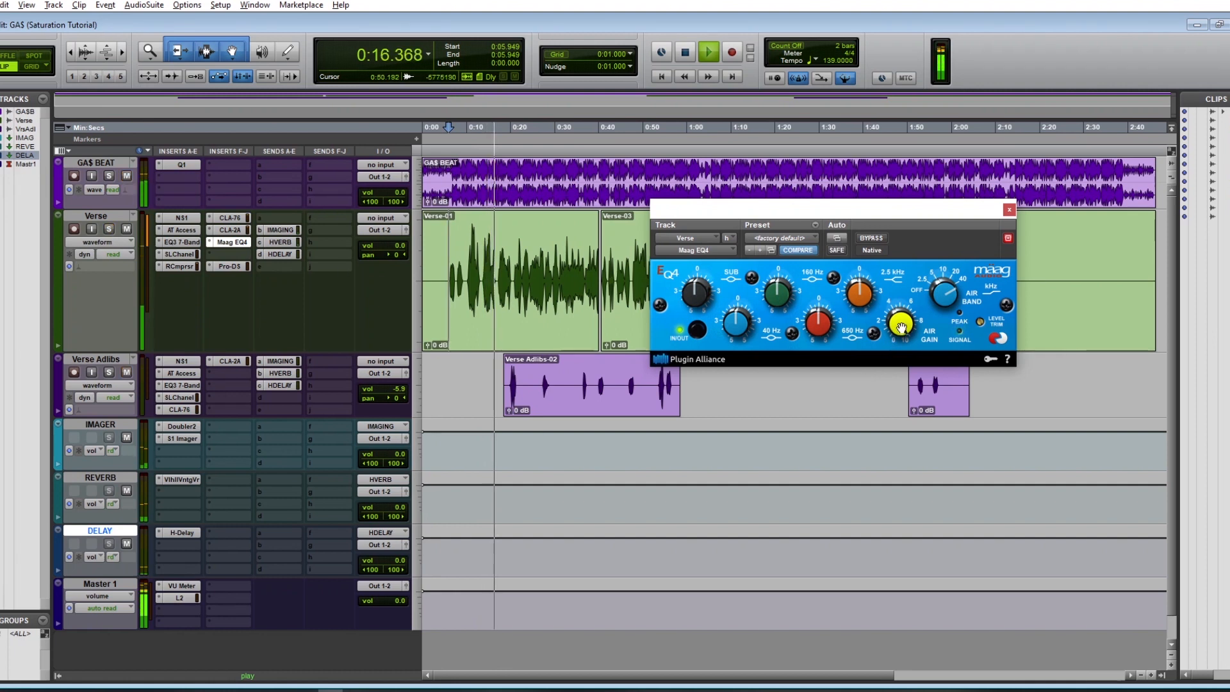
left_click(109, 229)
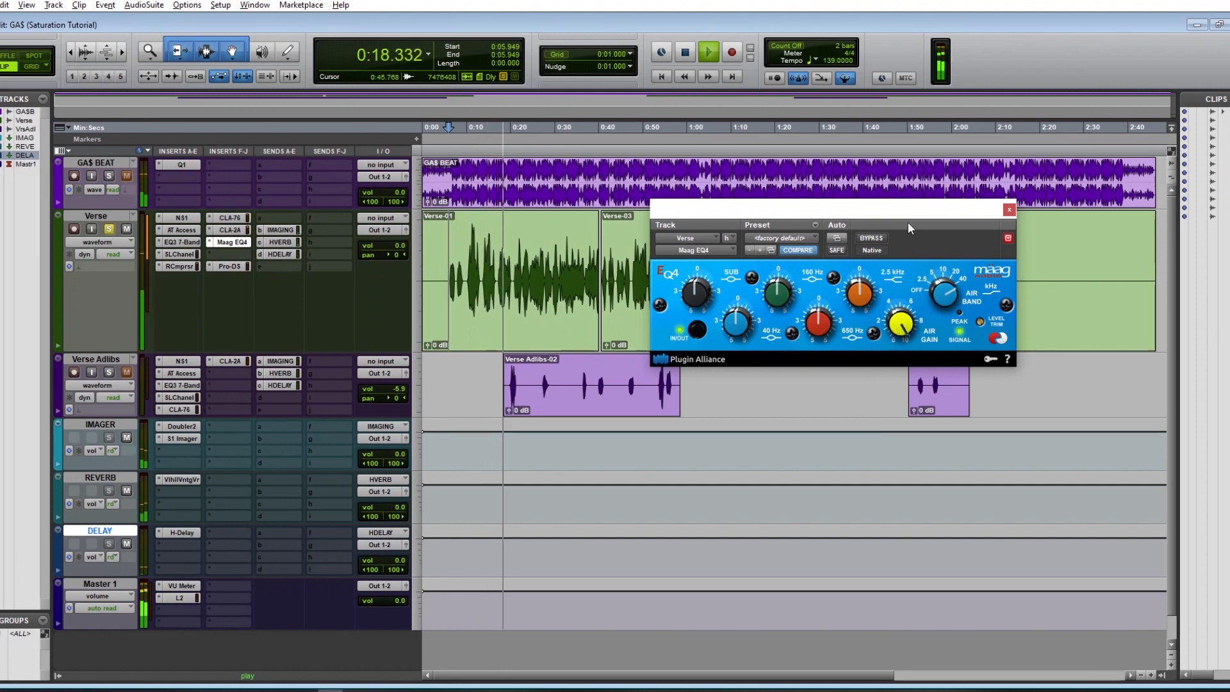
left_click(871, 239)
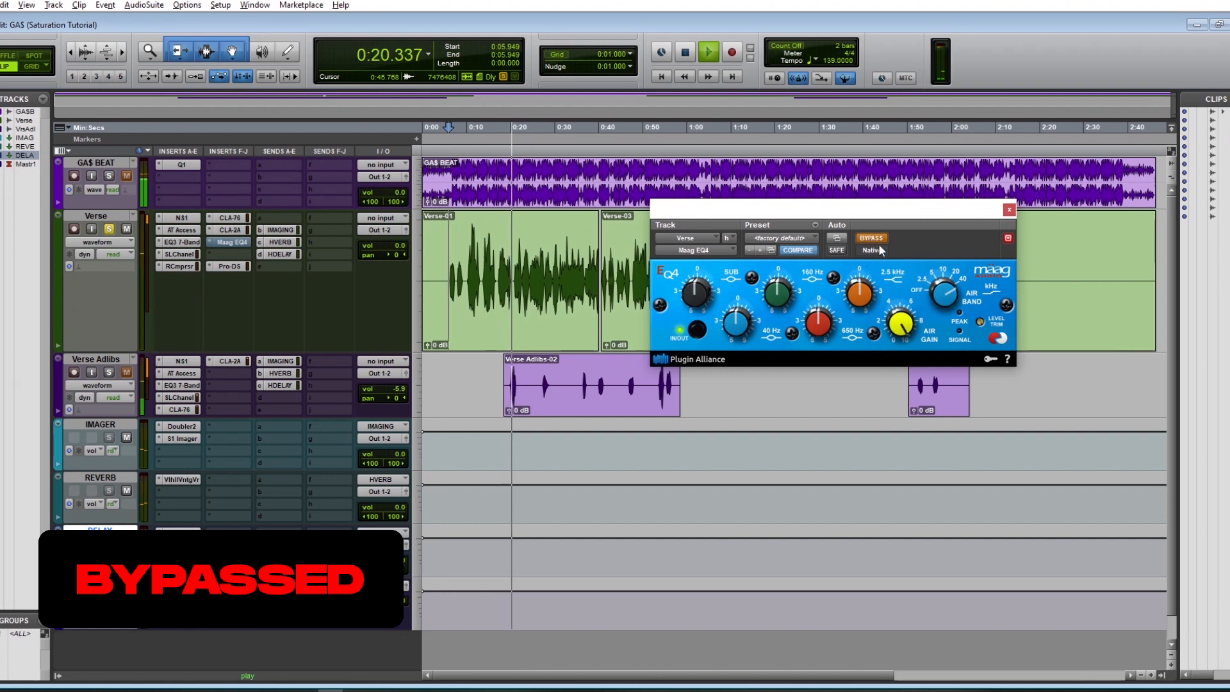
left_click(880, 240)
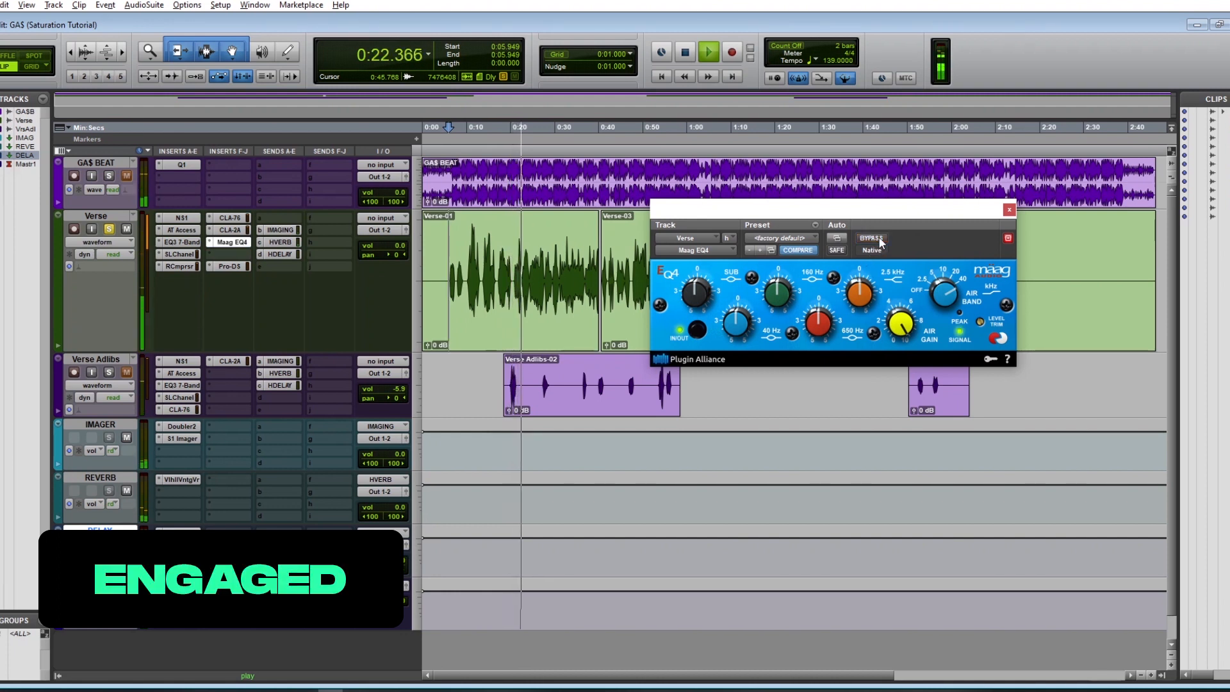
left_click(109, 229)
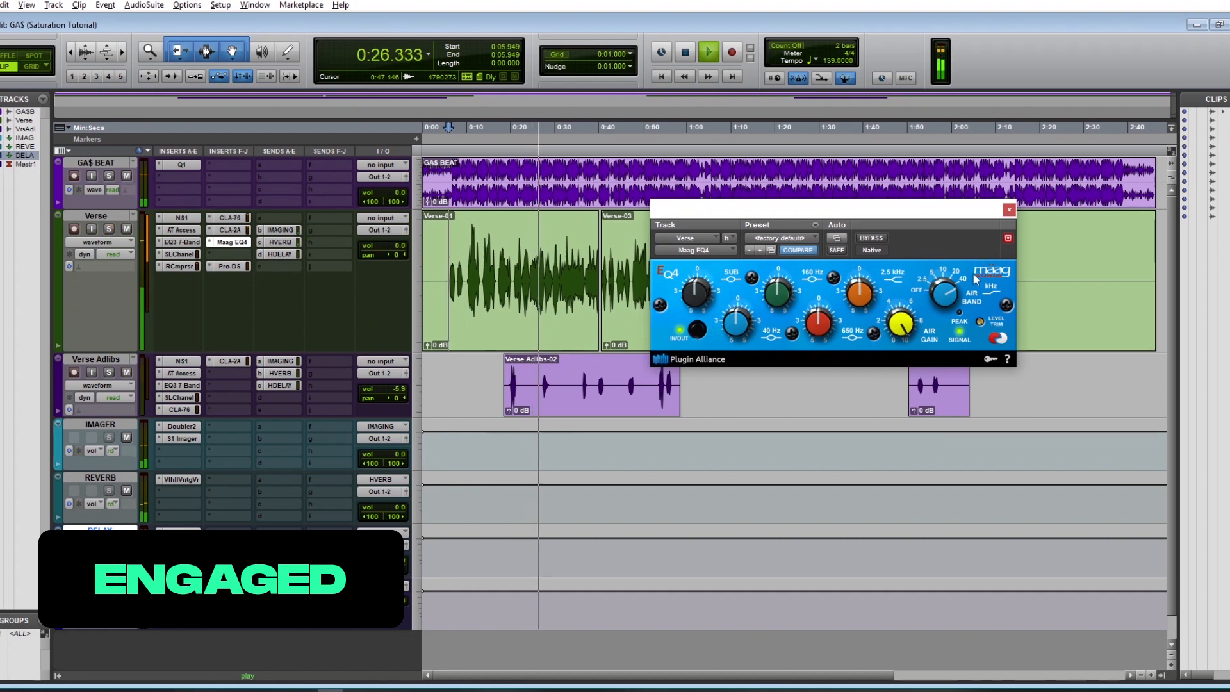
- Stop playback and replace Maag EQ4 on the Verse track with Overloud Gem Dopamine (mono), moving its window clear of the track controls
left_click(1009, 210)
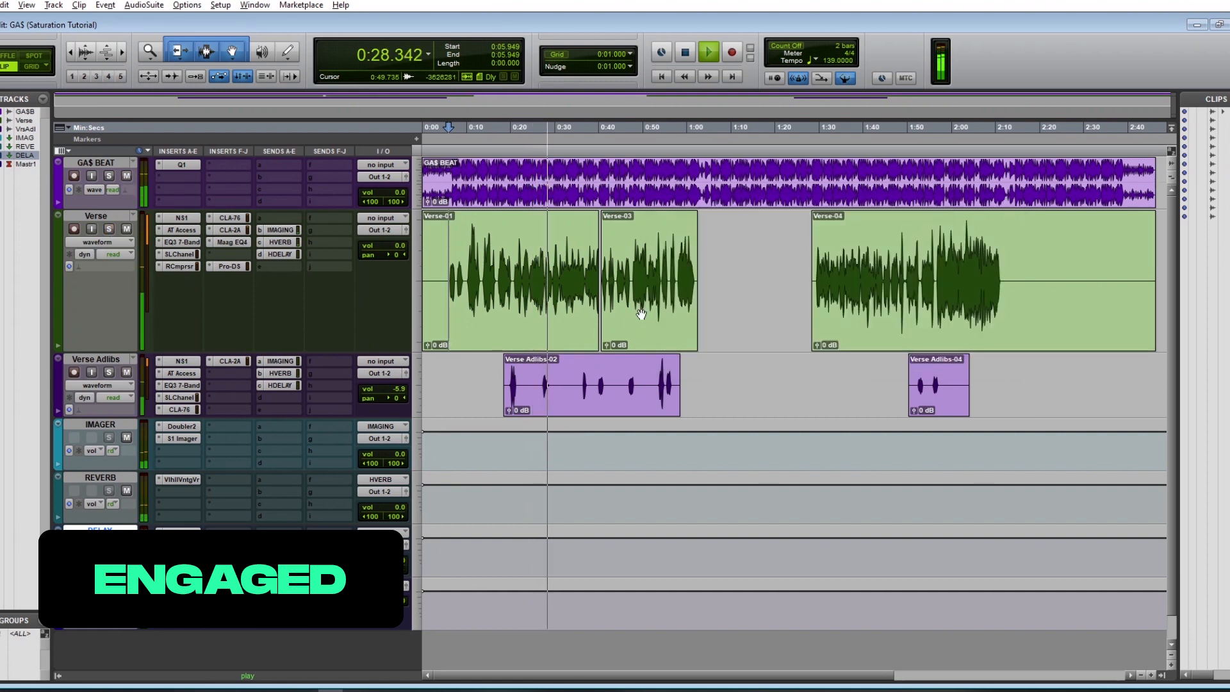
key("space")
left_click(211, 242)
mouse_move(244, 263)
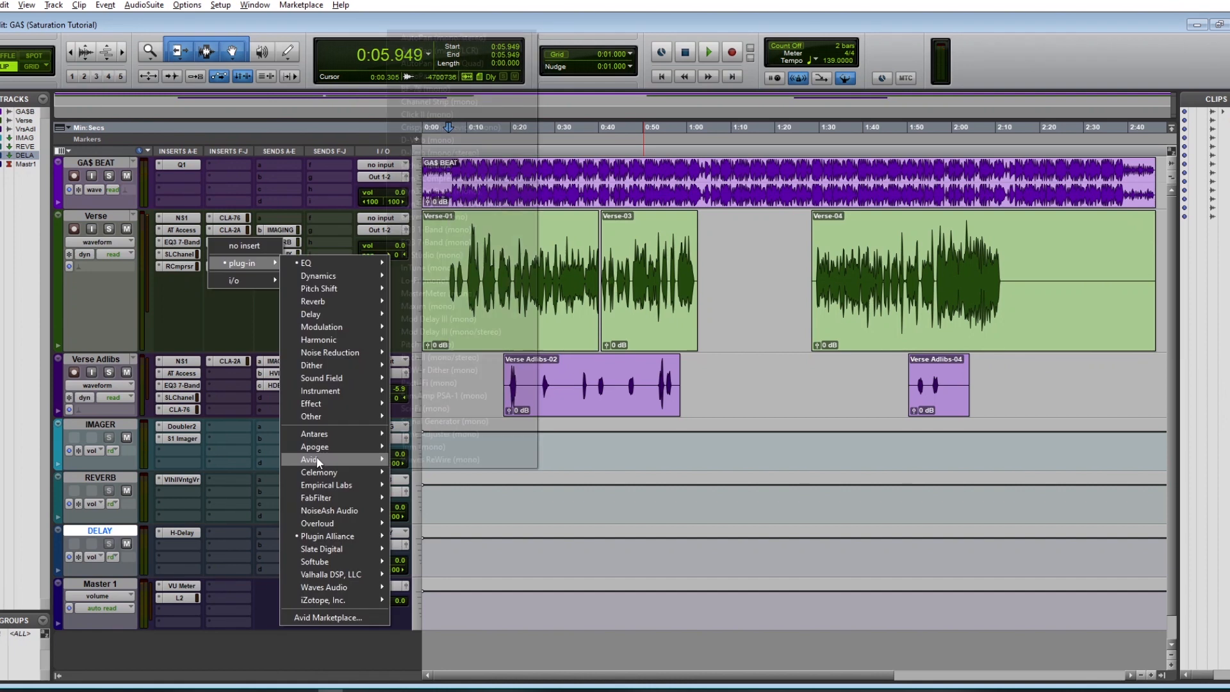
mouse_move(322, 522)
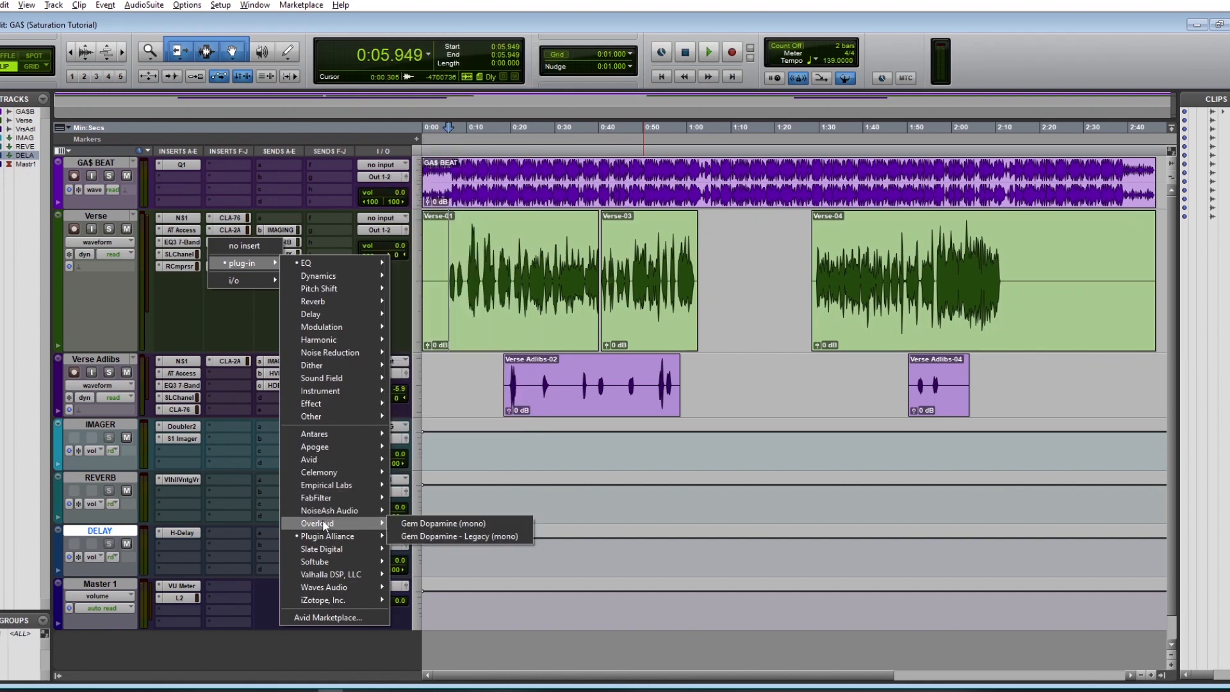
left_click(435, 524)
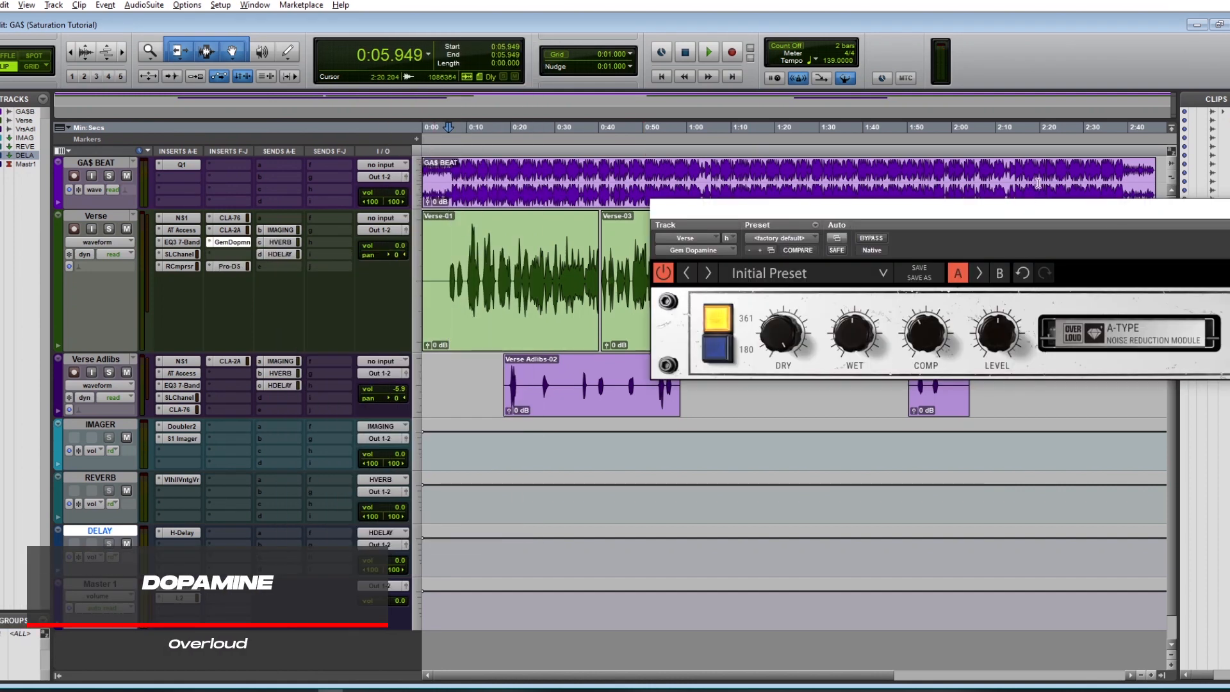
left_click_drag(984, 214, 835, 223)
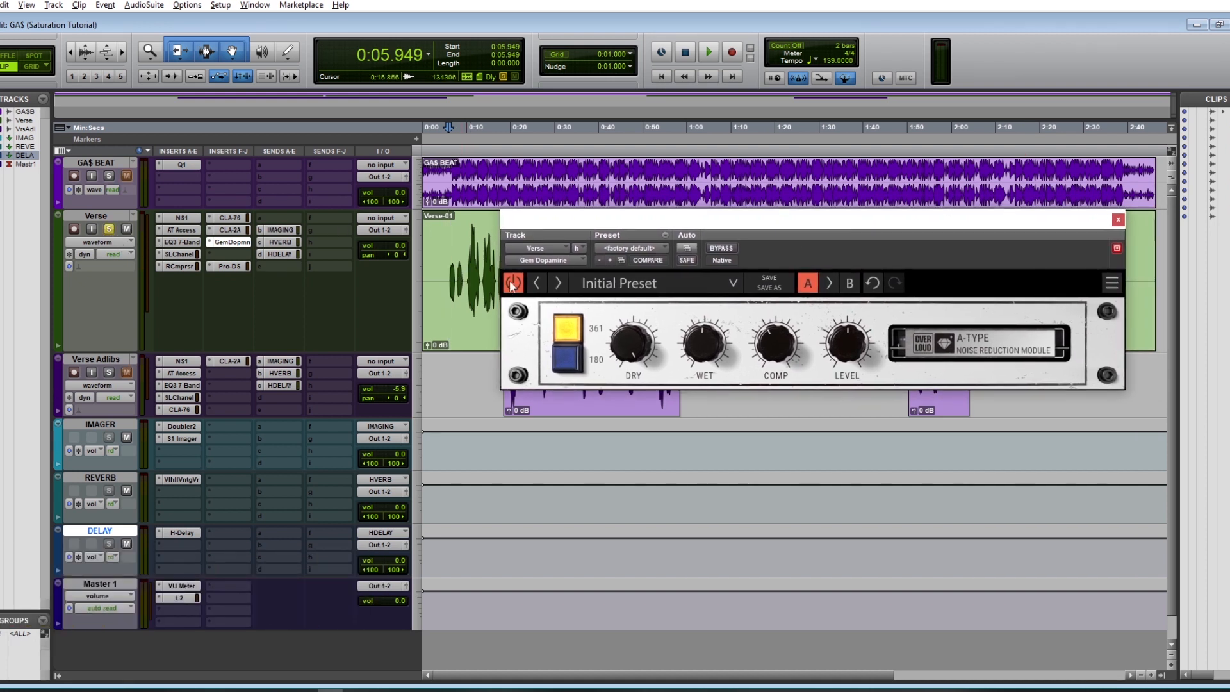
- Play the Verse track in solo and turn up Gem Dopamine's Comp knob
key("space")
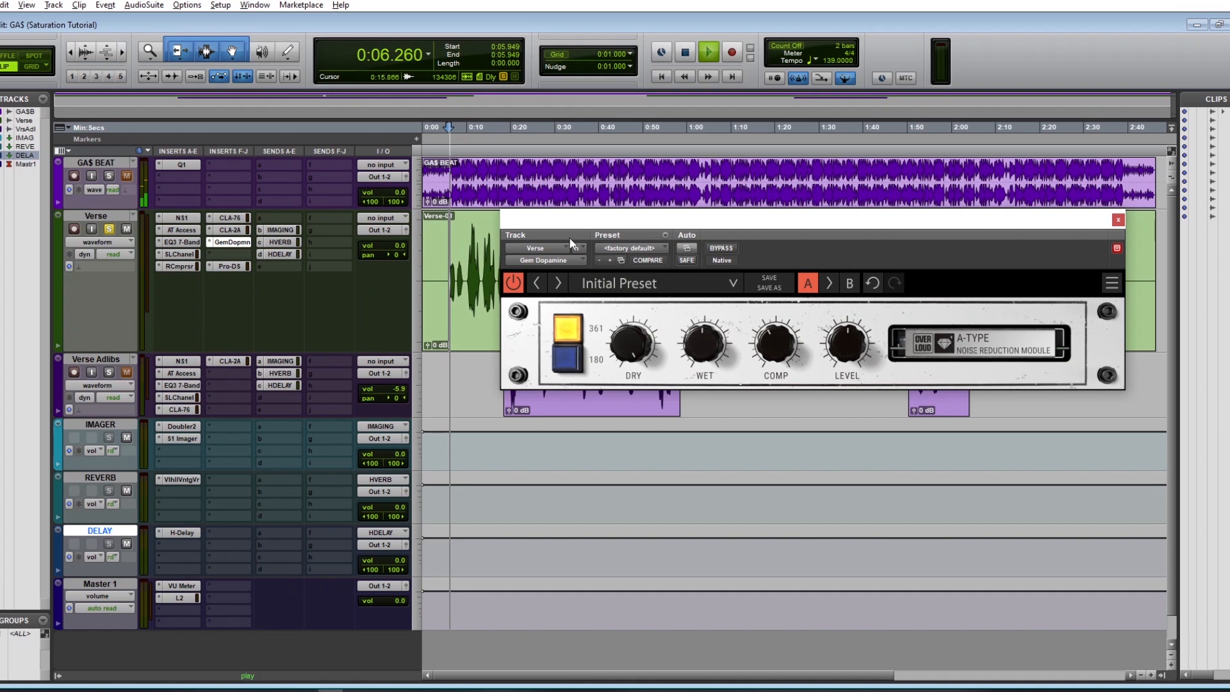
left_click_drag(580, 220, 583, 219)
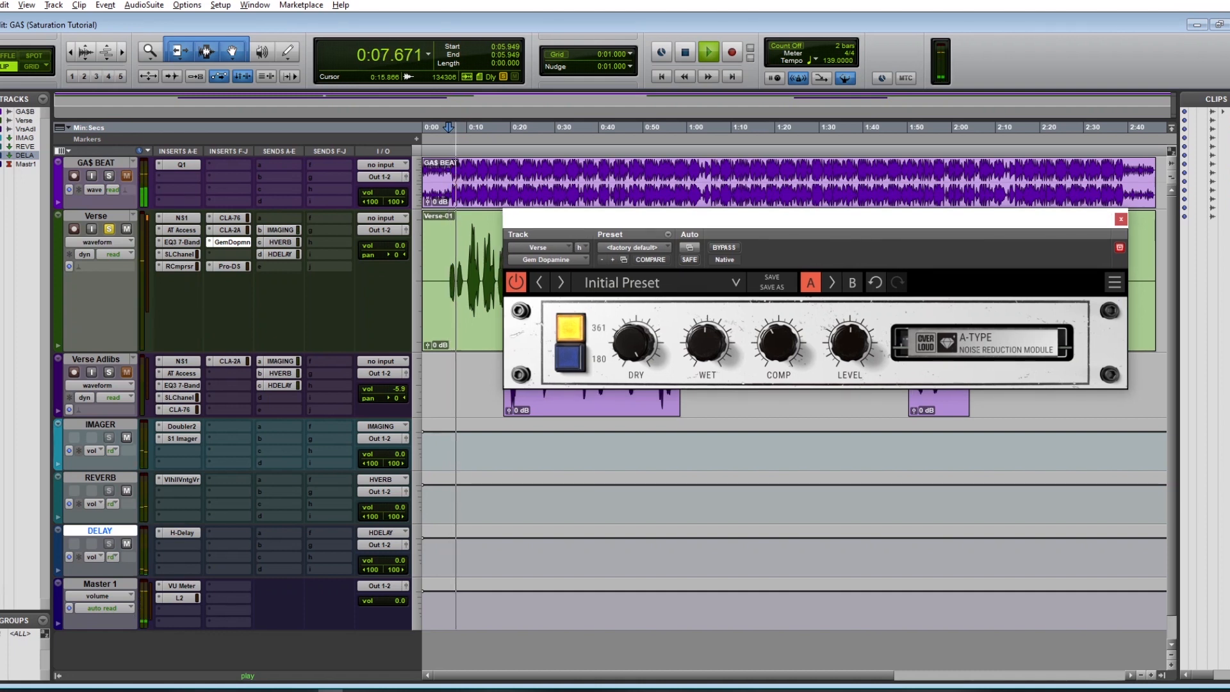
left_click_drag(777, 343, 777, 281)
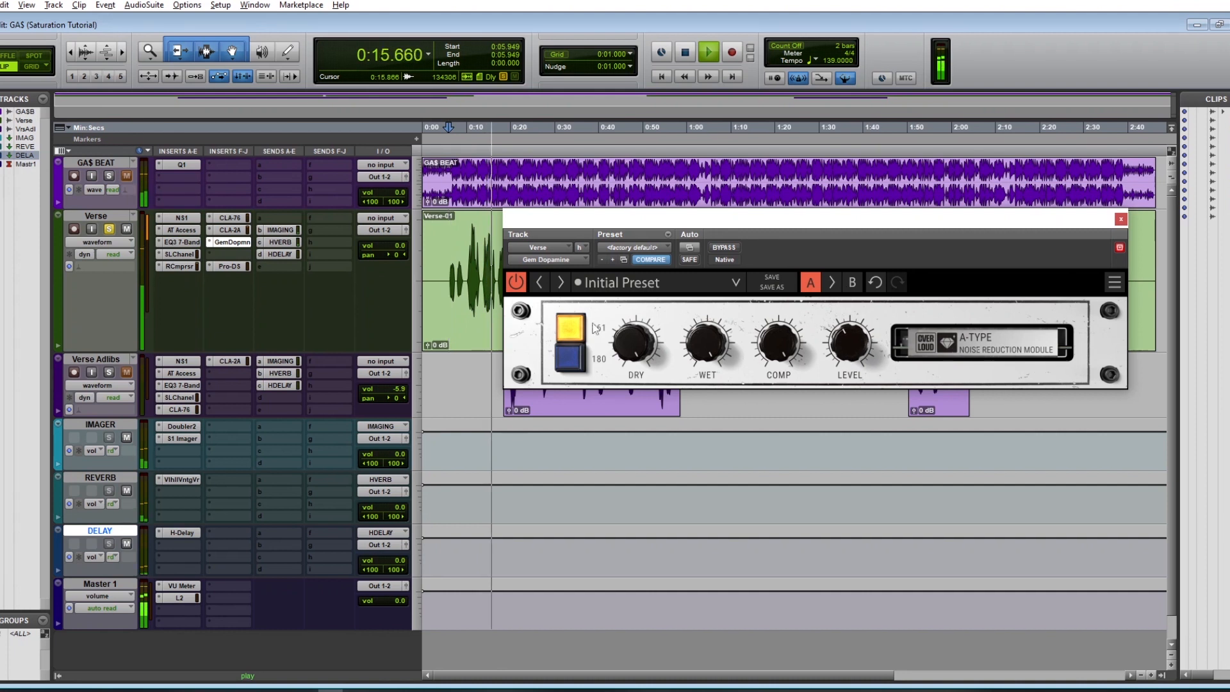
left_click_drag(700, 221, 729, 225)
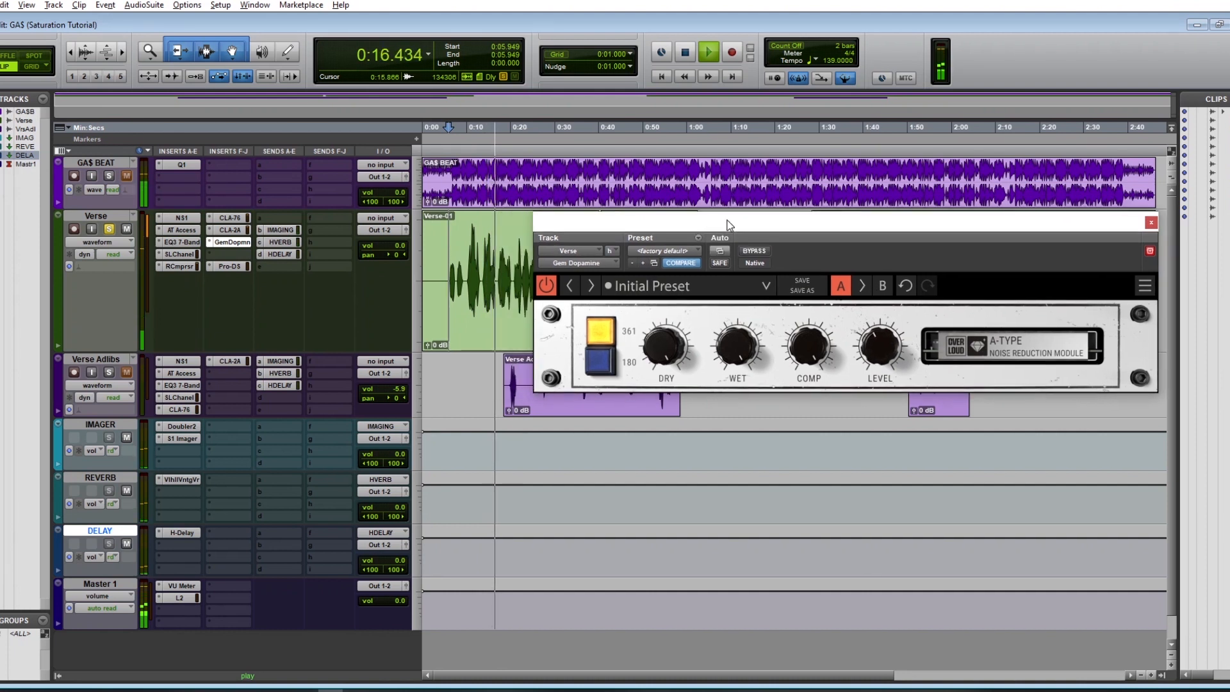
- Compare the Verse vocal with Gem Dopamine bypassed and engaged, first in solo and in the full mix, leaving it engaged
left_click(762, 254)
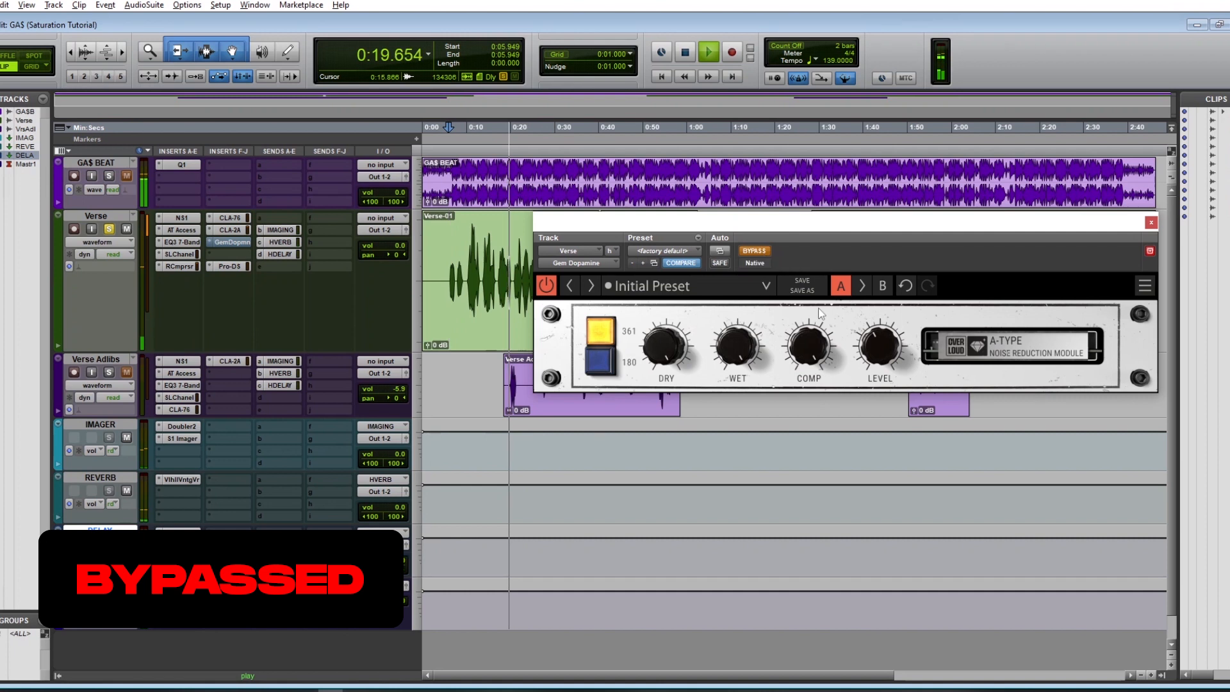
left_click(762, 253)
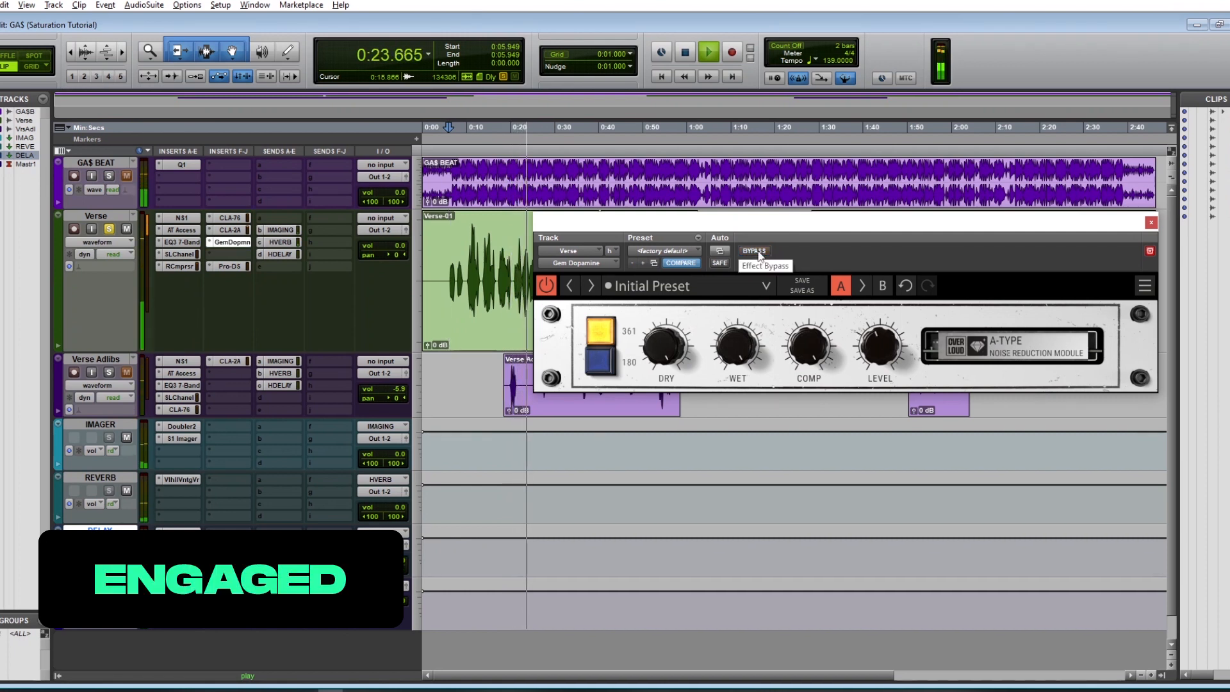
left_click(760, 253)
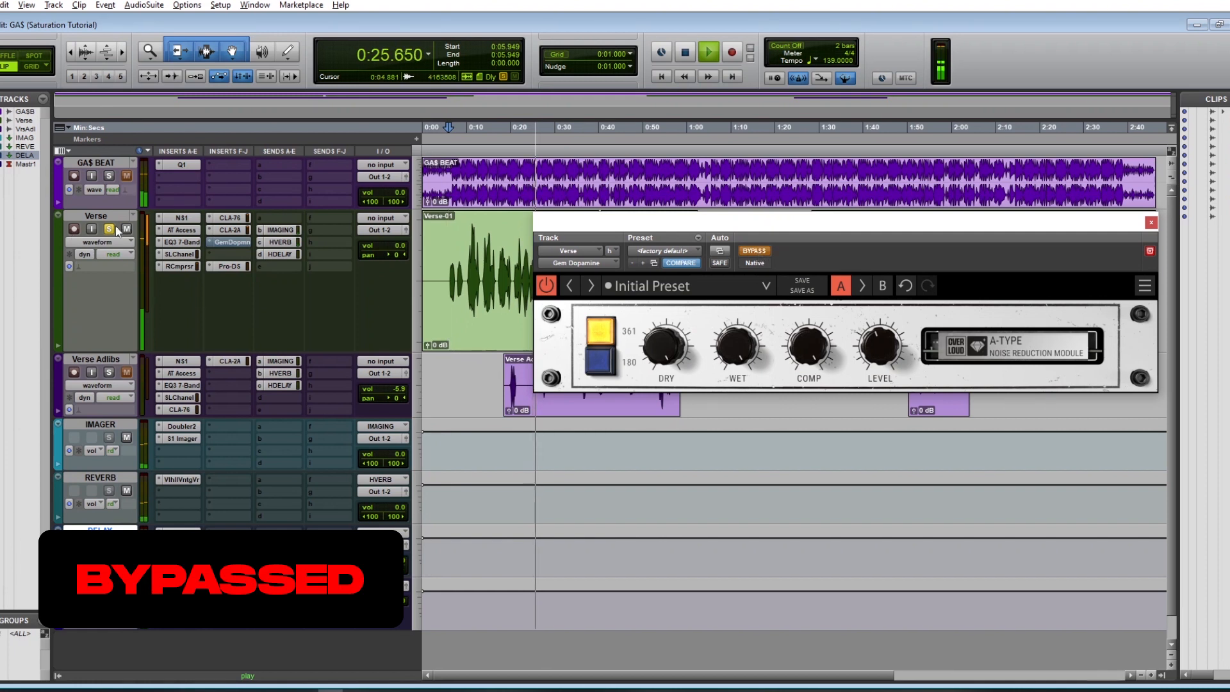
left_click_drag(763, 229, 865, 230)
left_click(806, 252)
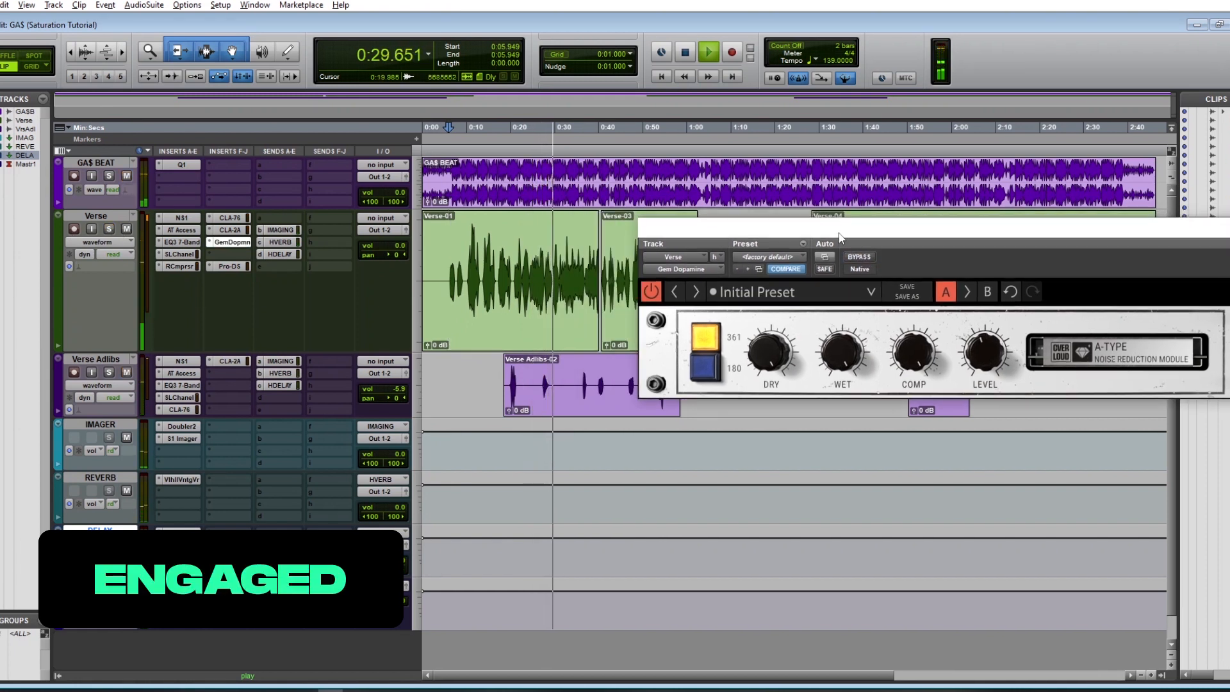
left_click(861, 258)
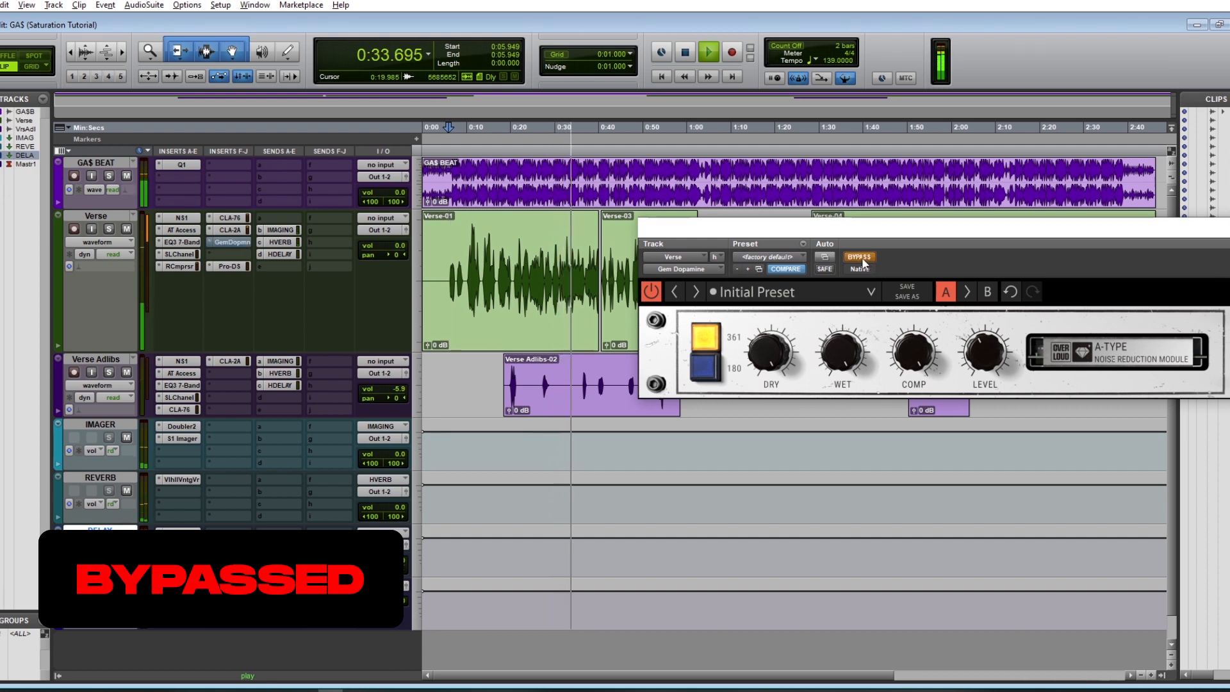
left_click(862, 259)
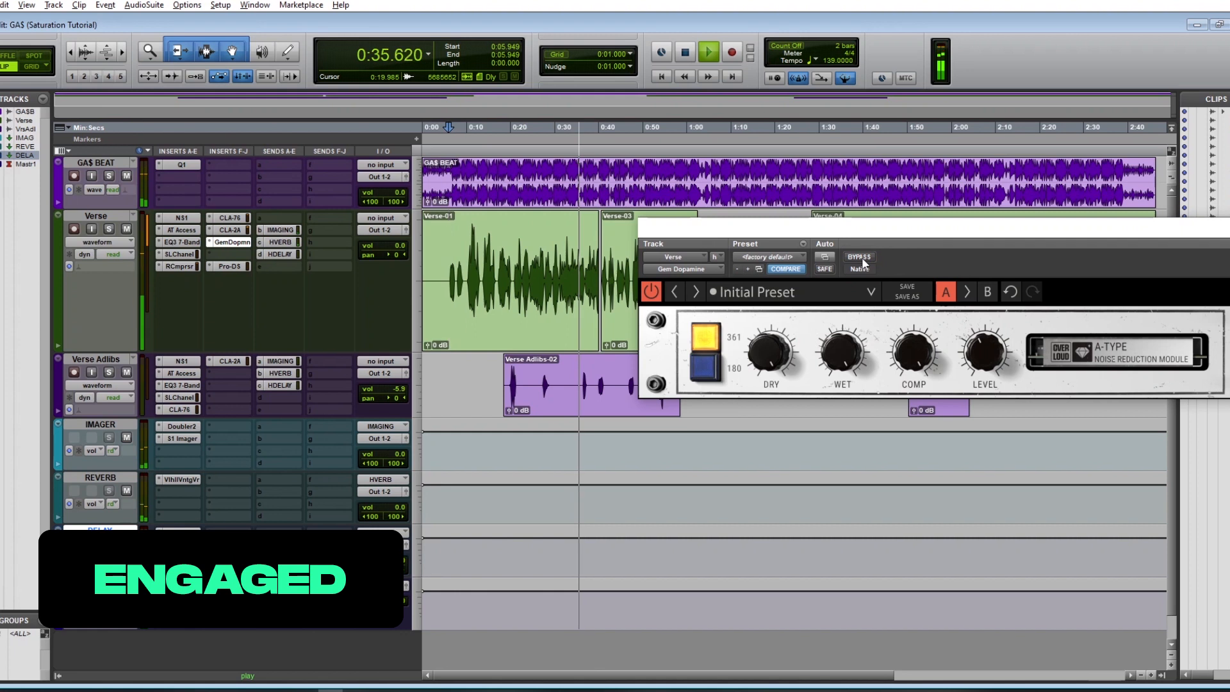
- Stop playback, replace Gem Dopamine on the Verse track with NEOLD BIG AL, and switch its Emphasis on
key("space")
left_click(211, 241)
left_click(643, 225)
left_click_drag(669, 244, 770, 201)
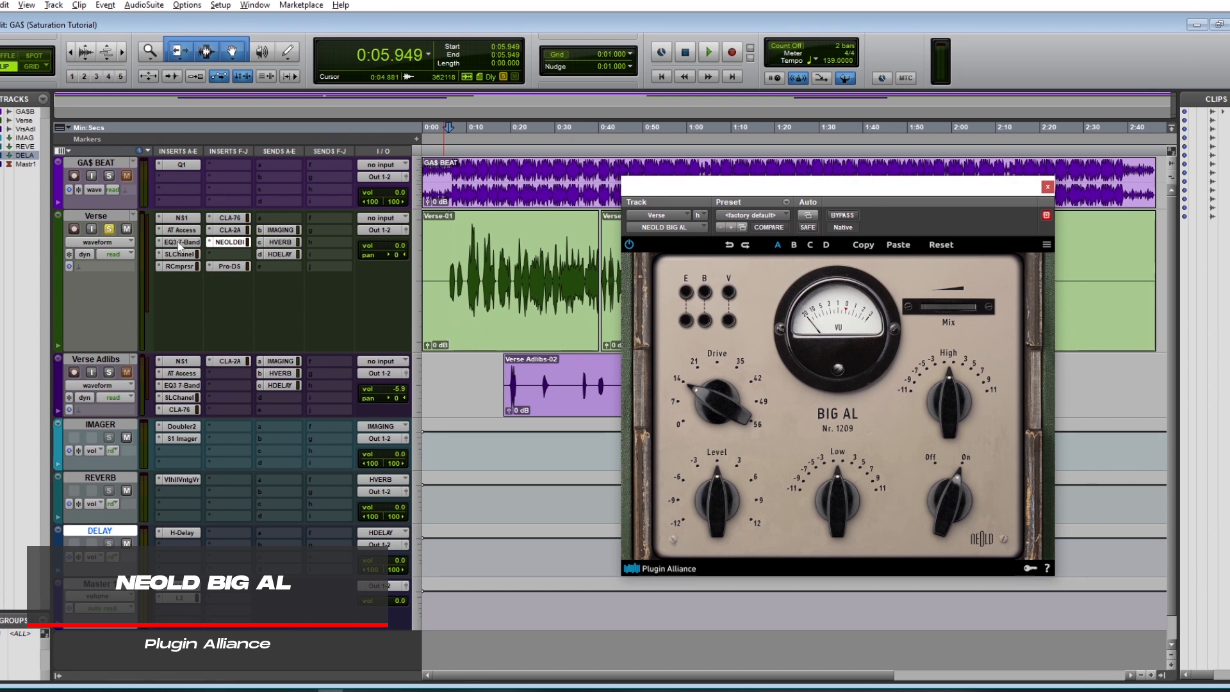
left_click(686, 319)
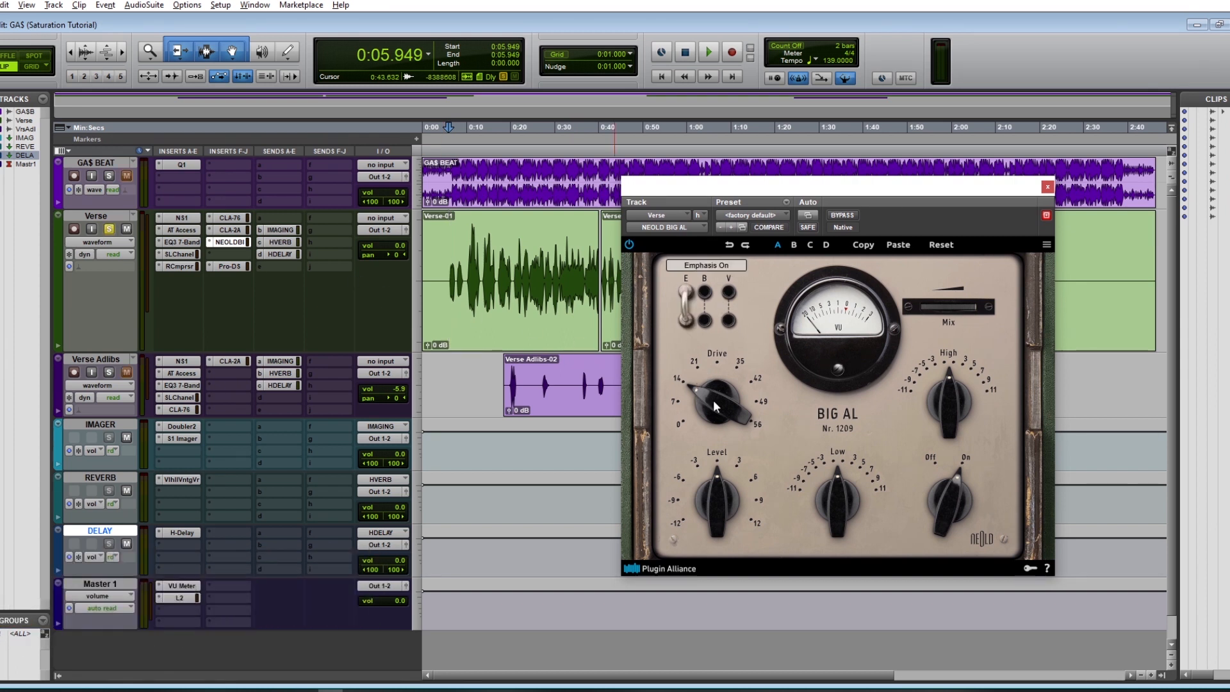
- Play the soloed Verse, raise BIG AL's Drive, Level and High, cut its Low, and compare the plug-in bypassed and engaged
key("space")
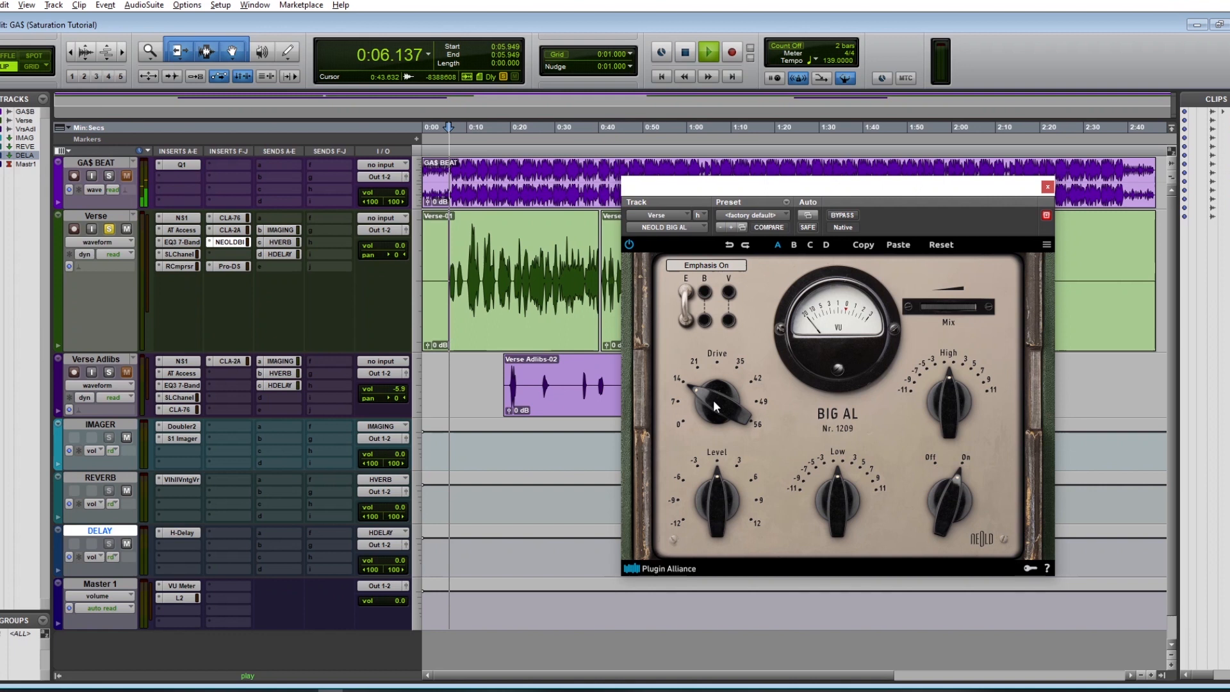
left_click_drag(713, 400, 948, 383)
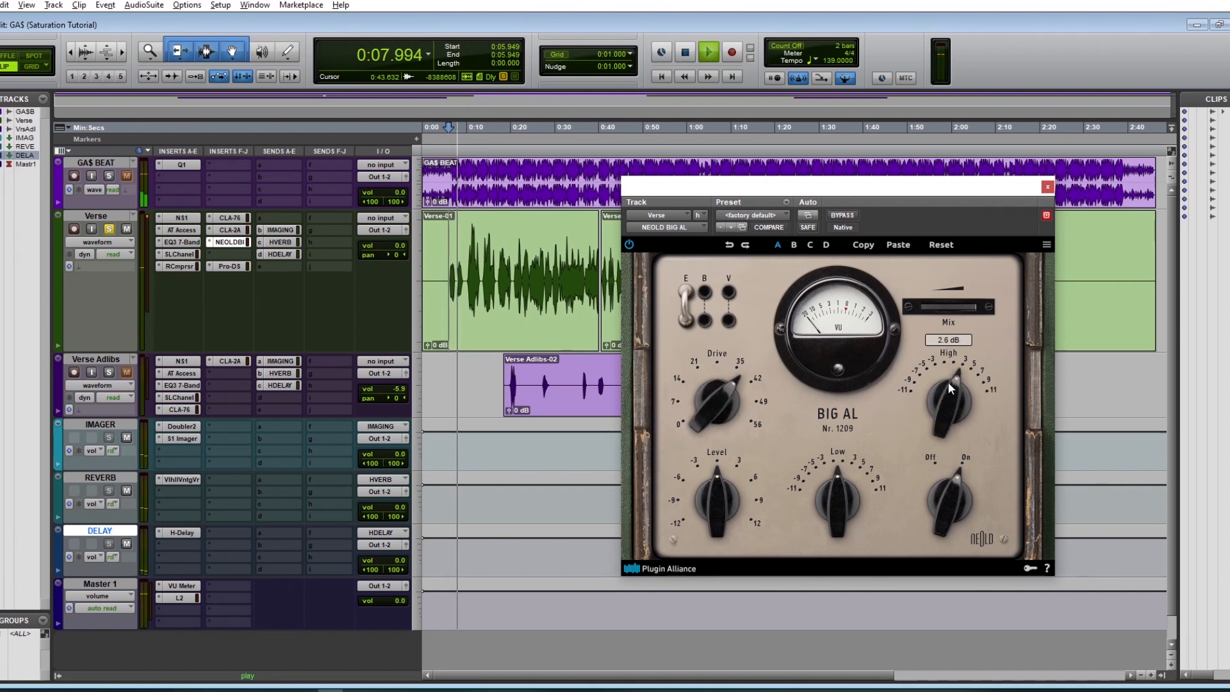
left_click_drag(713, 513, 712, 499)
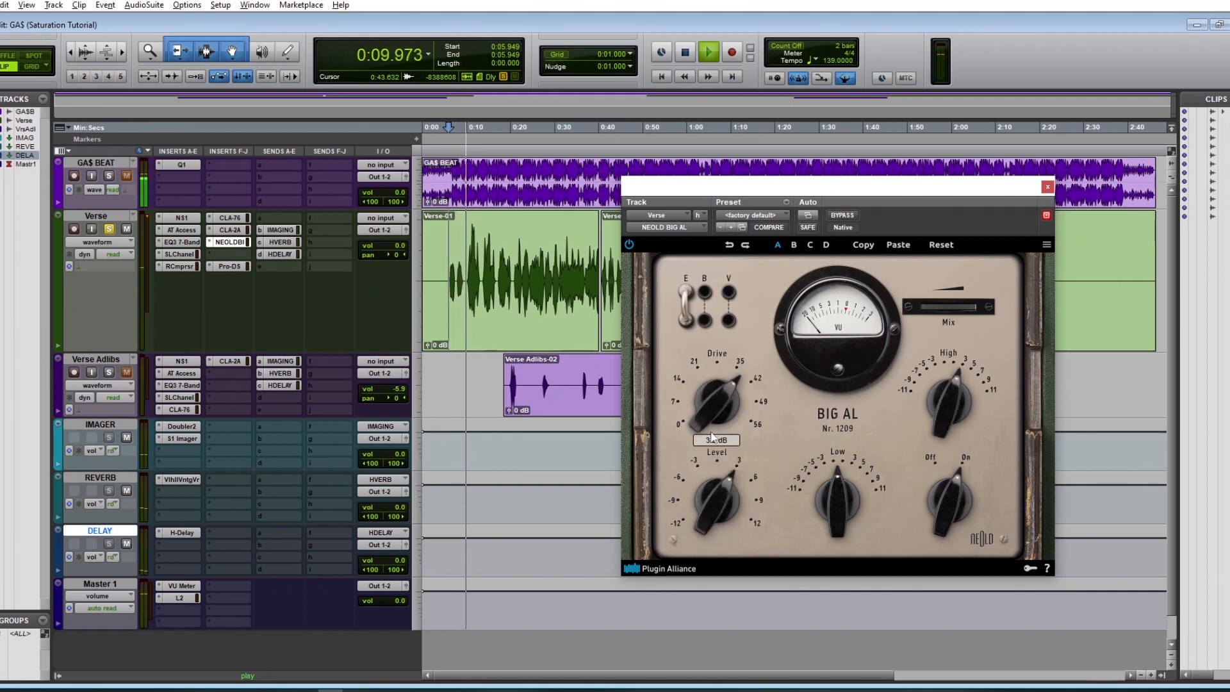
left_click_drag(840, 492, 839, 509)
left_click_drag(958, 406, 924, 371)
mouse_move(705, 409)
left_mouse_down()
mouse_move(719, 367)
mouse_move(709, 411)
left_mouse_up()
mouse_move(733, 504)
left_mouse_down()
mouse_move(738, 443)
mouse_move(718, 487)
left_mouse_up()
mouse_move(932, 414)
left_mouse_down()
mouse_move(952, 380)
mouse_move(940, 397)
left_mouse_up()
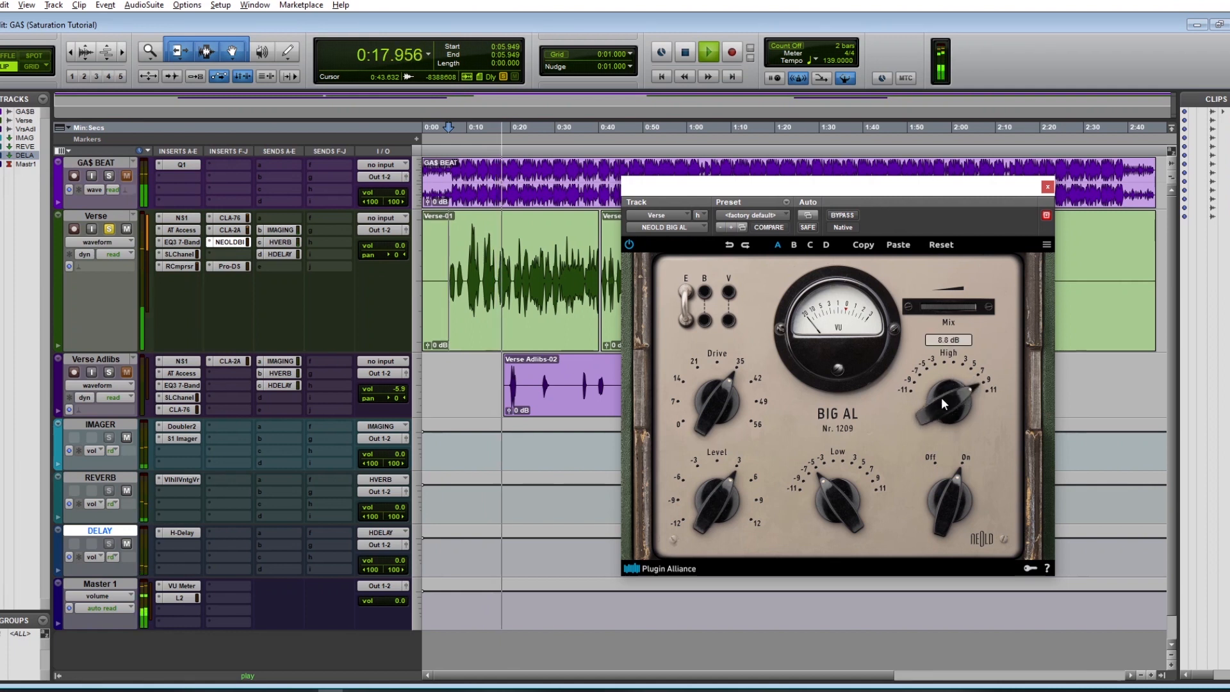
left_click(843, 215)
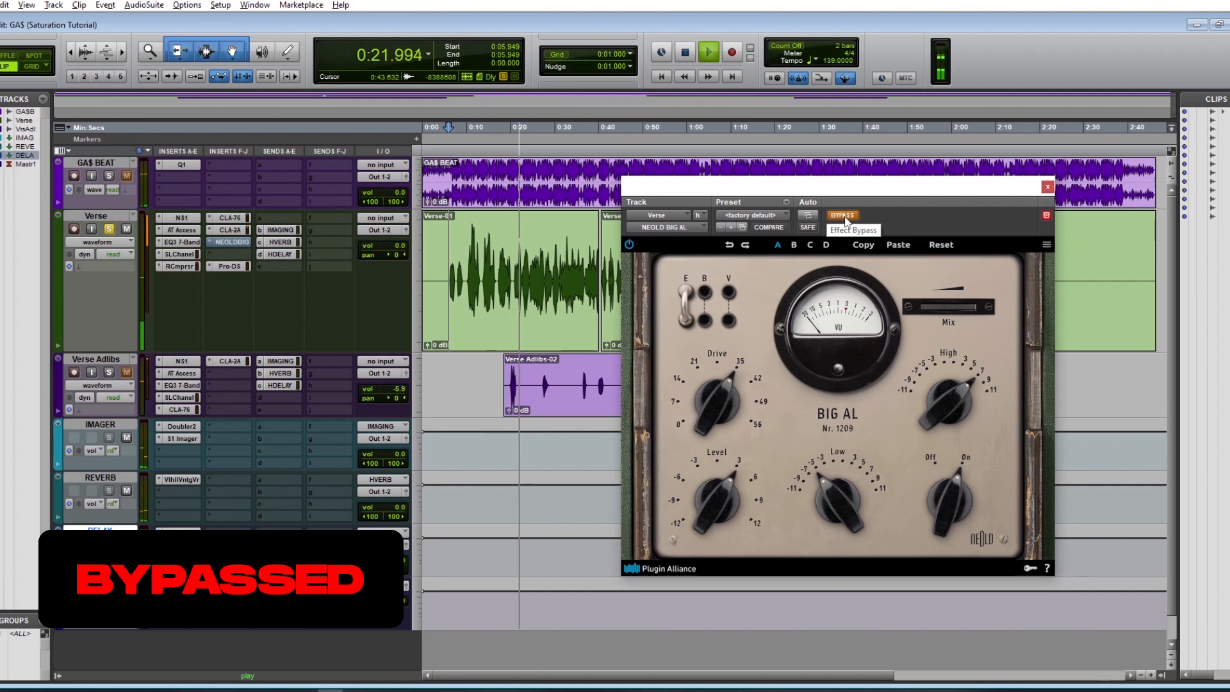
left_click(843, 217)
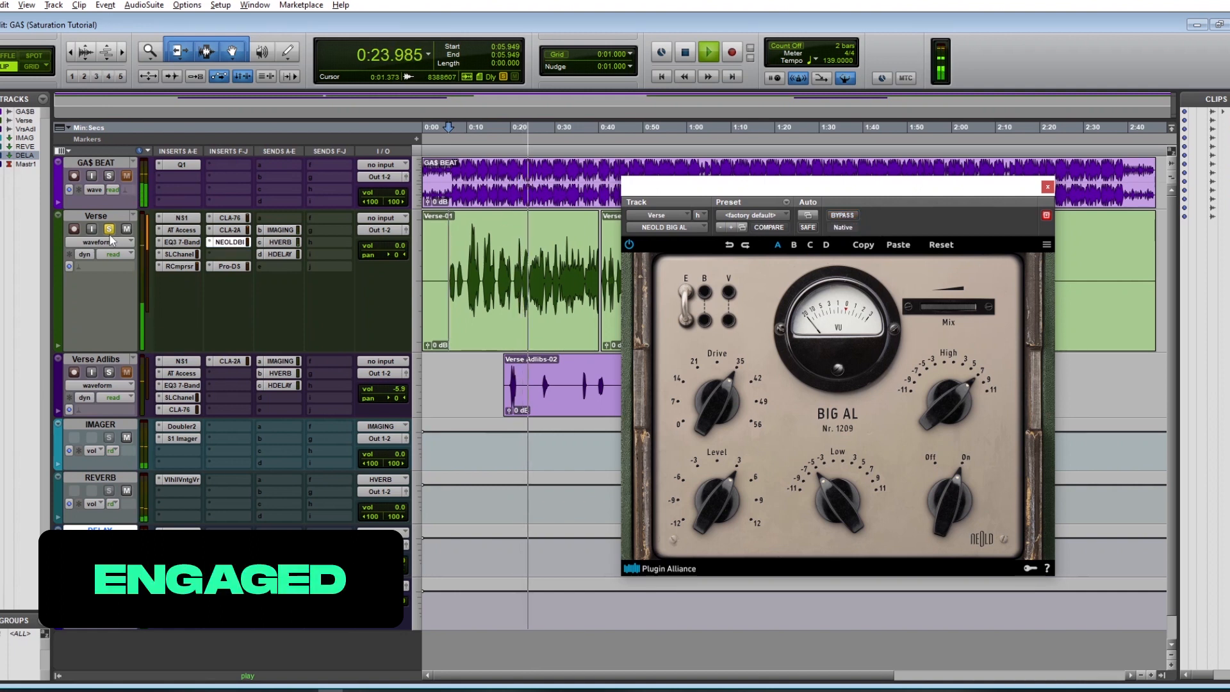
- In the full mix, ease BIG AL's Low cut, set High to 4.2 dB, and compare the plug-in bypassed and engaged
mouse_move(840, 490)
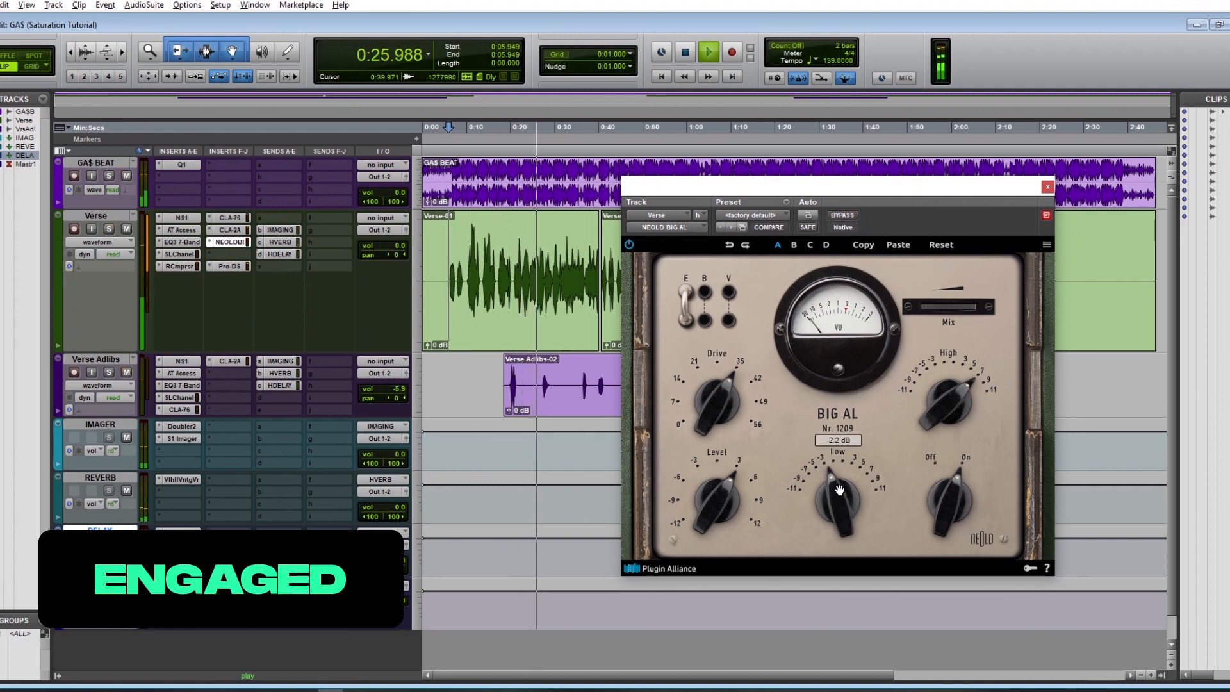
left_click_drag(954, 407, 973, 365)
mouse_move(729, 410)
left_mouse_down()
mouse_move(731, 363)
mouse_move(731, 407)
left_mouse_up()
left_click_drag(932, 394, 932, 442)
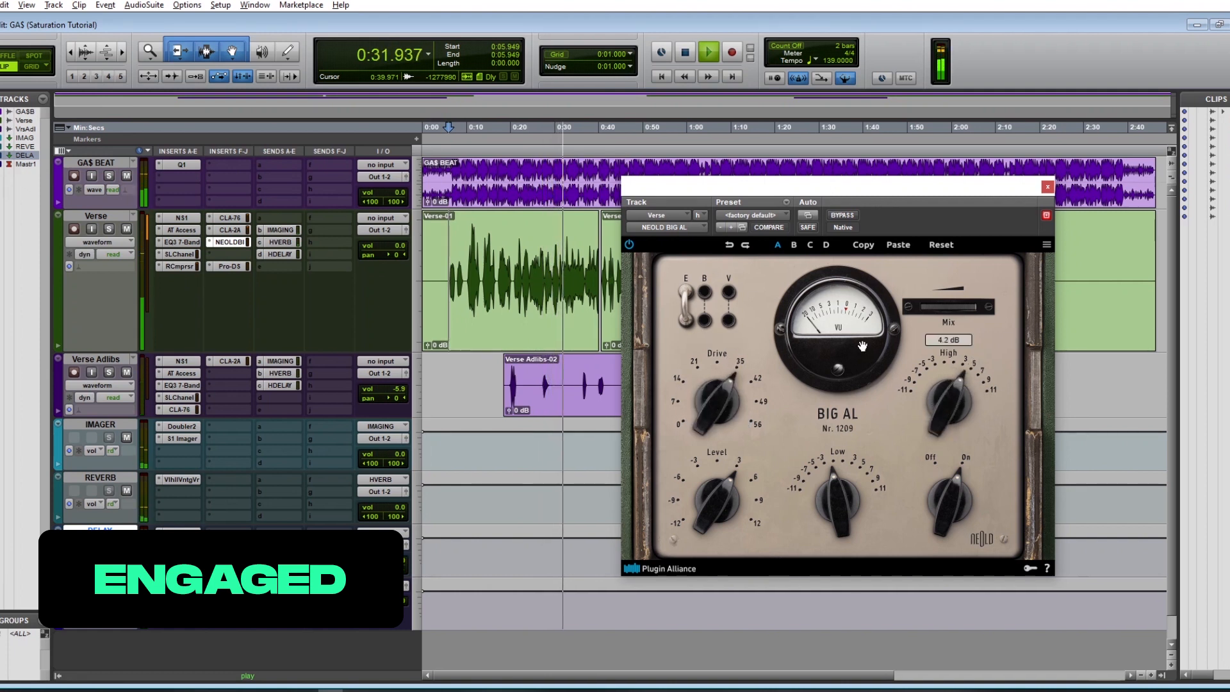
left_click(852, 217)
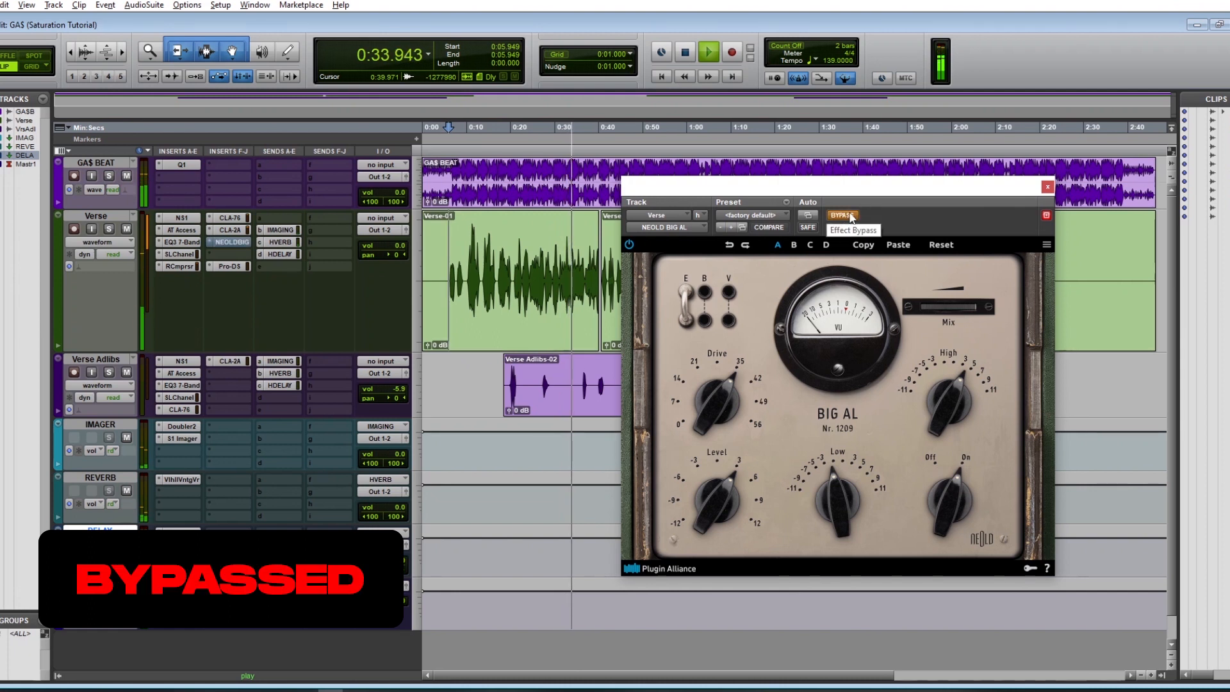
left_click(851, 216)
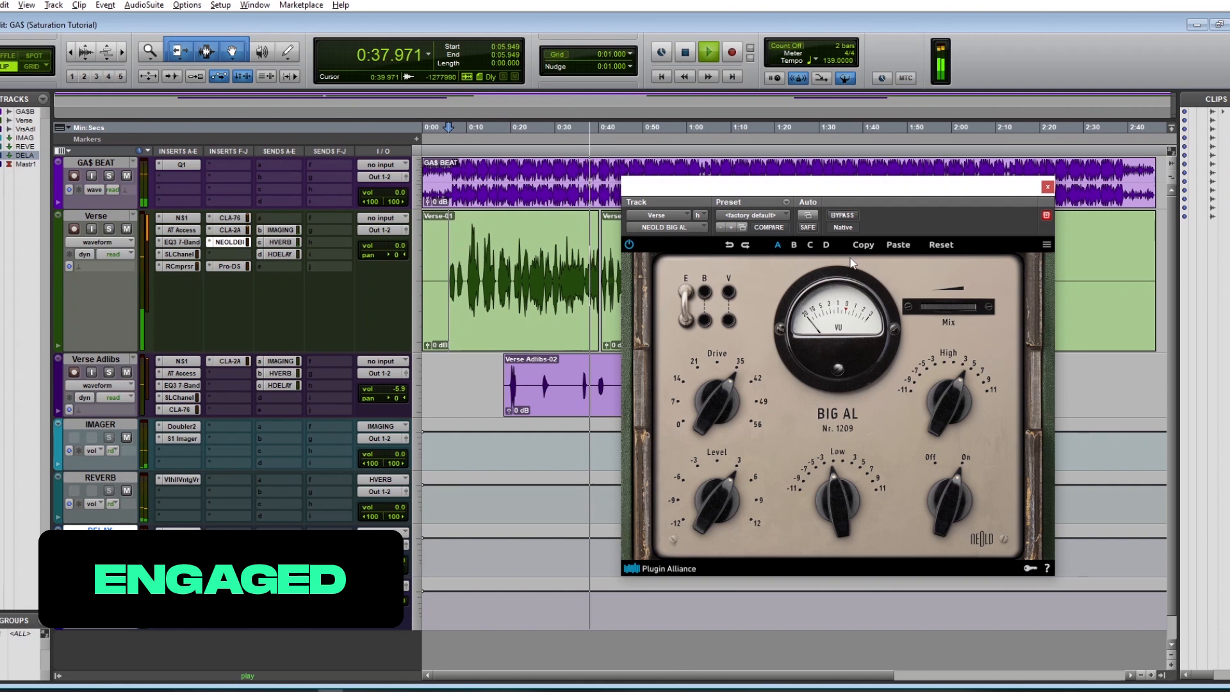
- Stop playback and replace BIG AL on the Verse track with FabFilter Saturn 2 (mono), repositioning its window
key("space")
left_click(1048, 188)
left_click(229, 253)
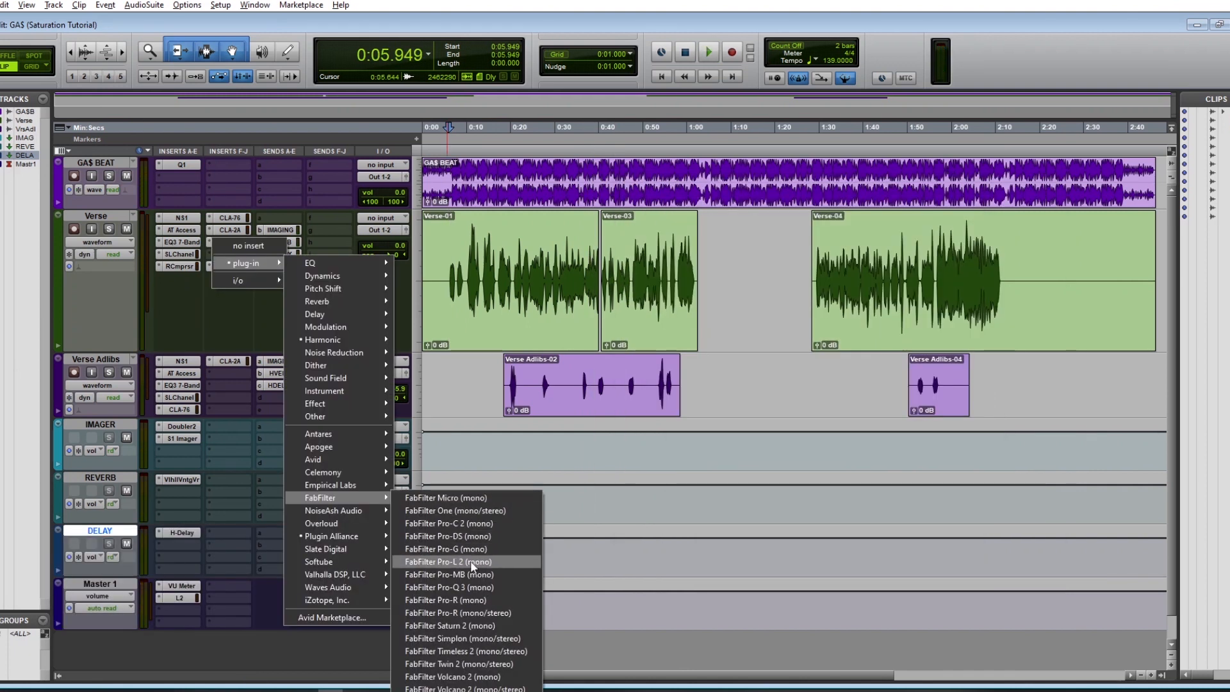
left_click(457, 628)
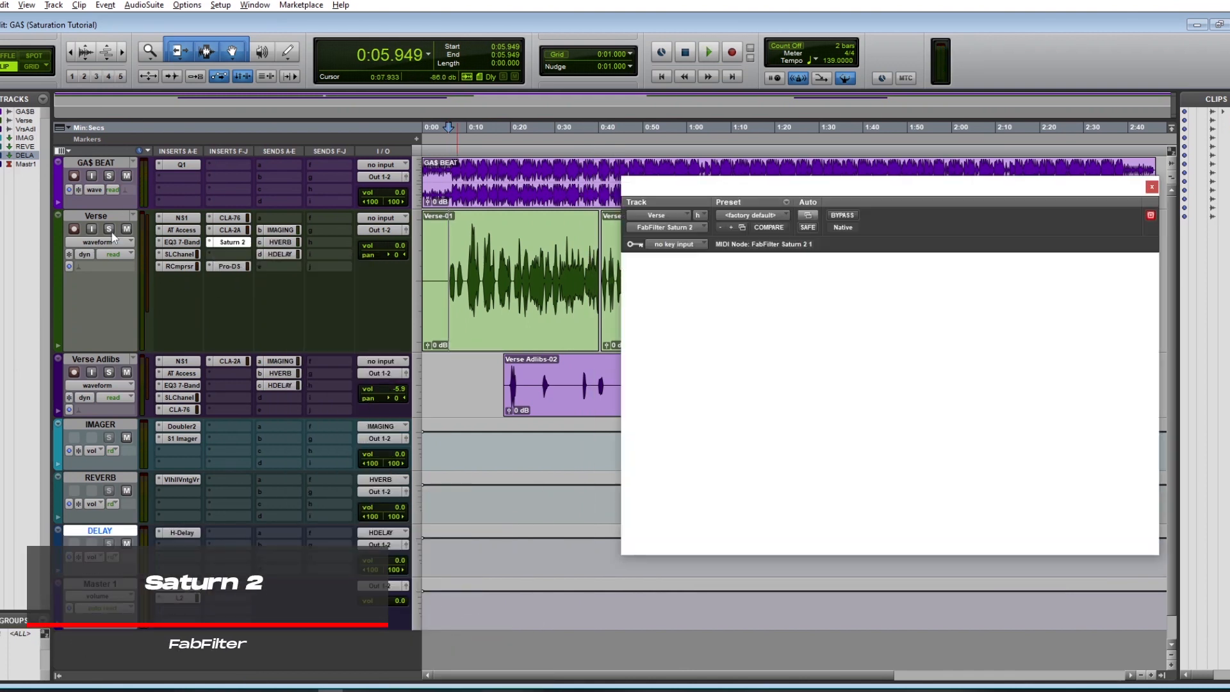
left_click_drag(688, 189, 649, 186)
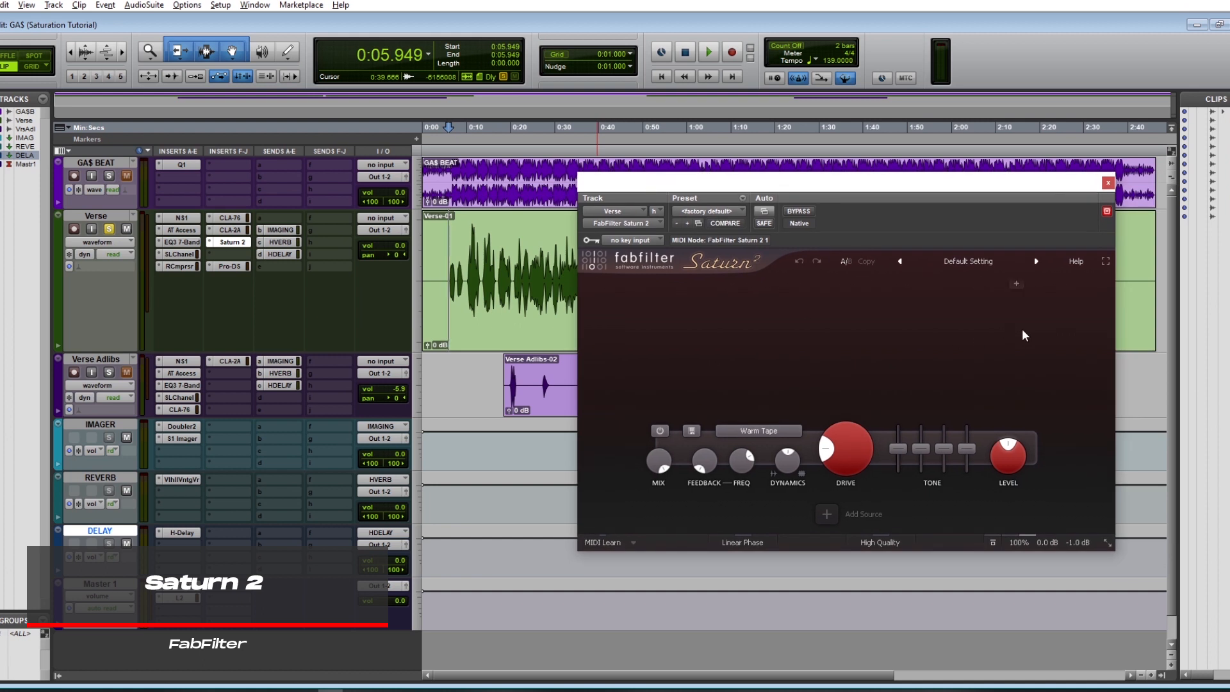
- Split off a high band in Saturn 2 at about 11.8 kHz and raise Band 2's level to +27 dB while the soloed Verse plays
left_click(1052, 284)
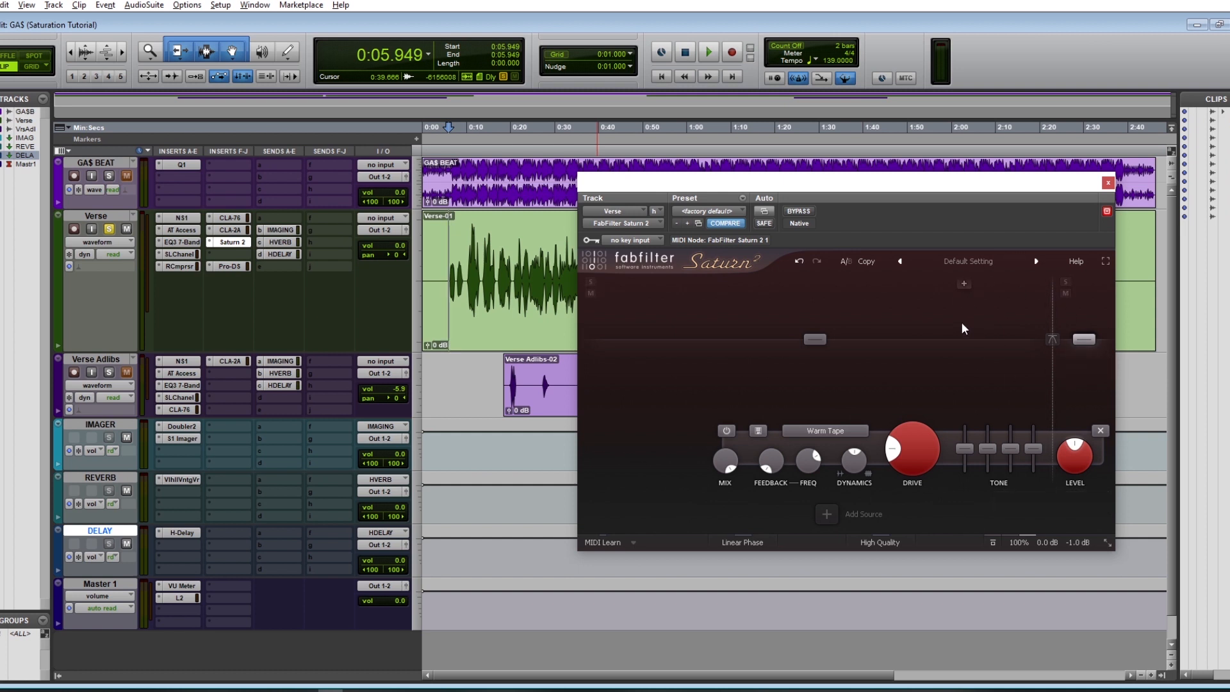
key("space")
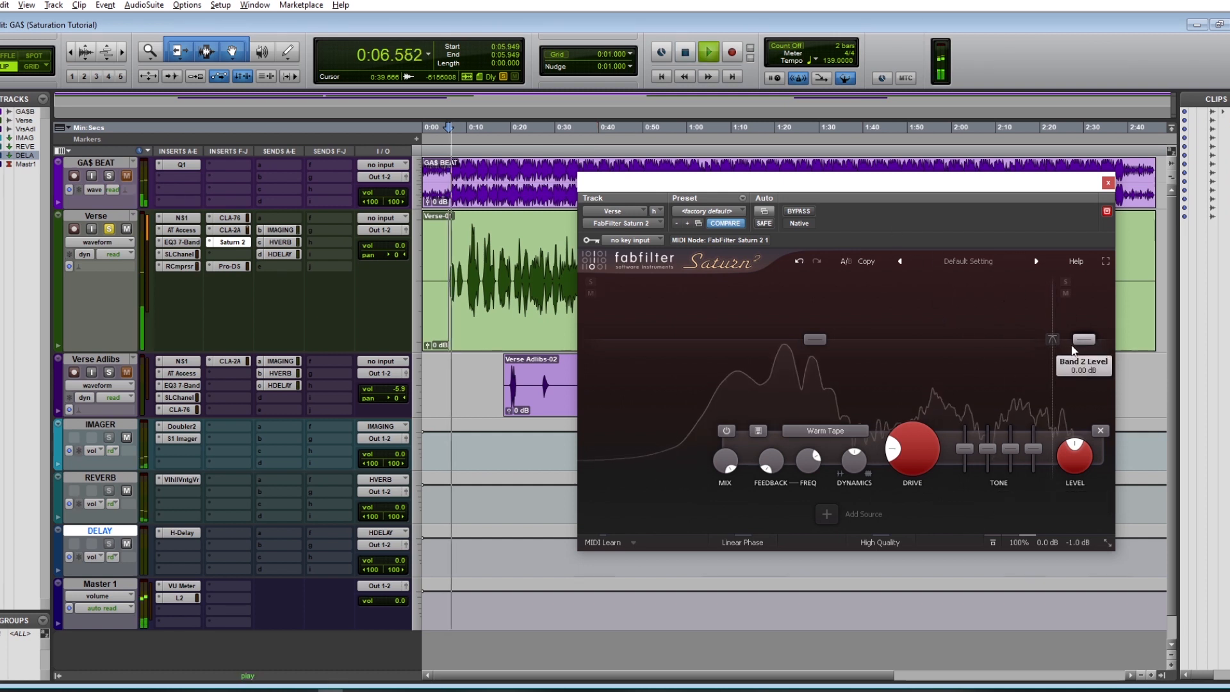
left_click_drag(1083, 339, 1082, 299)
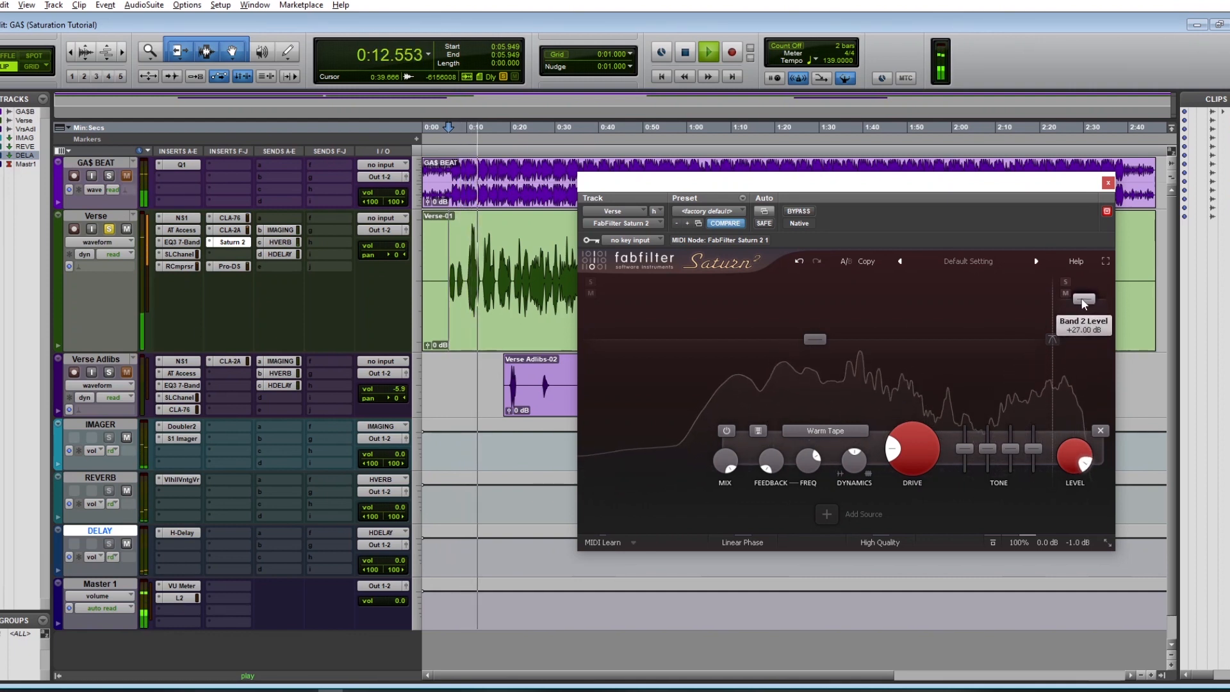
- Increase the Drive of Saturn 2's high band and lower its level slightly while listening in the full mix
left_click_drag(914, 453, 901, 426)
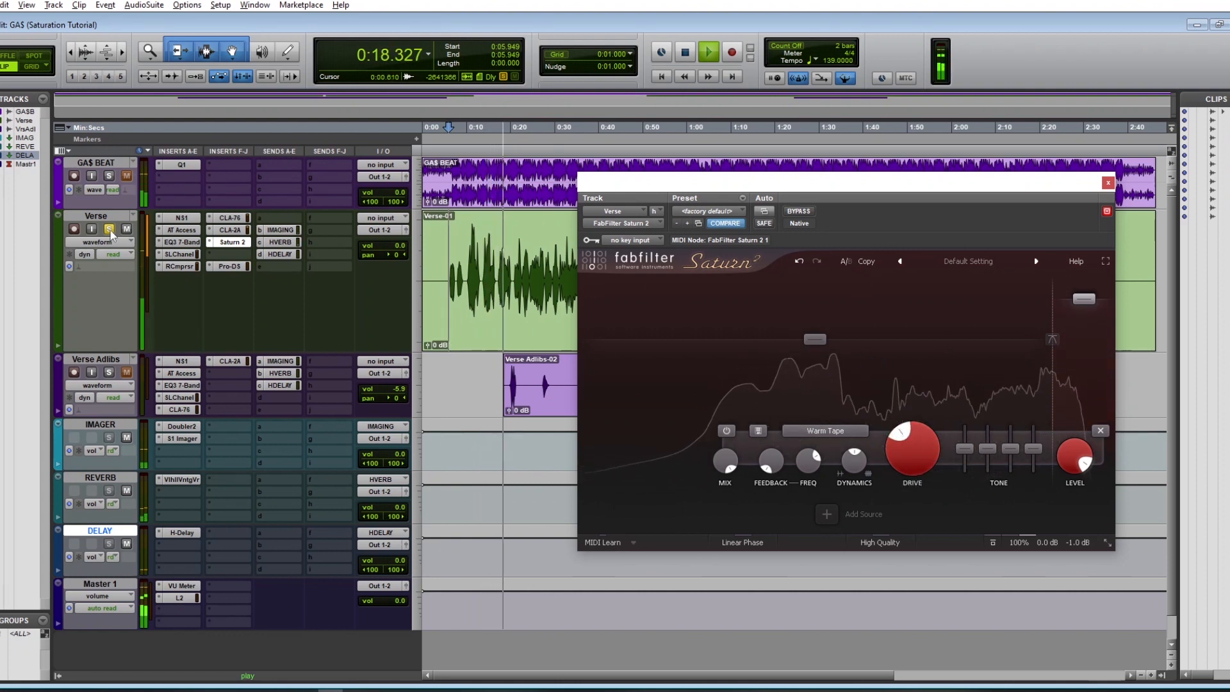
mouse_move(1087, 303)
left_click_drag(1086, 300, 1085, 310)
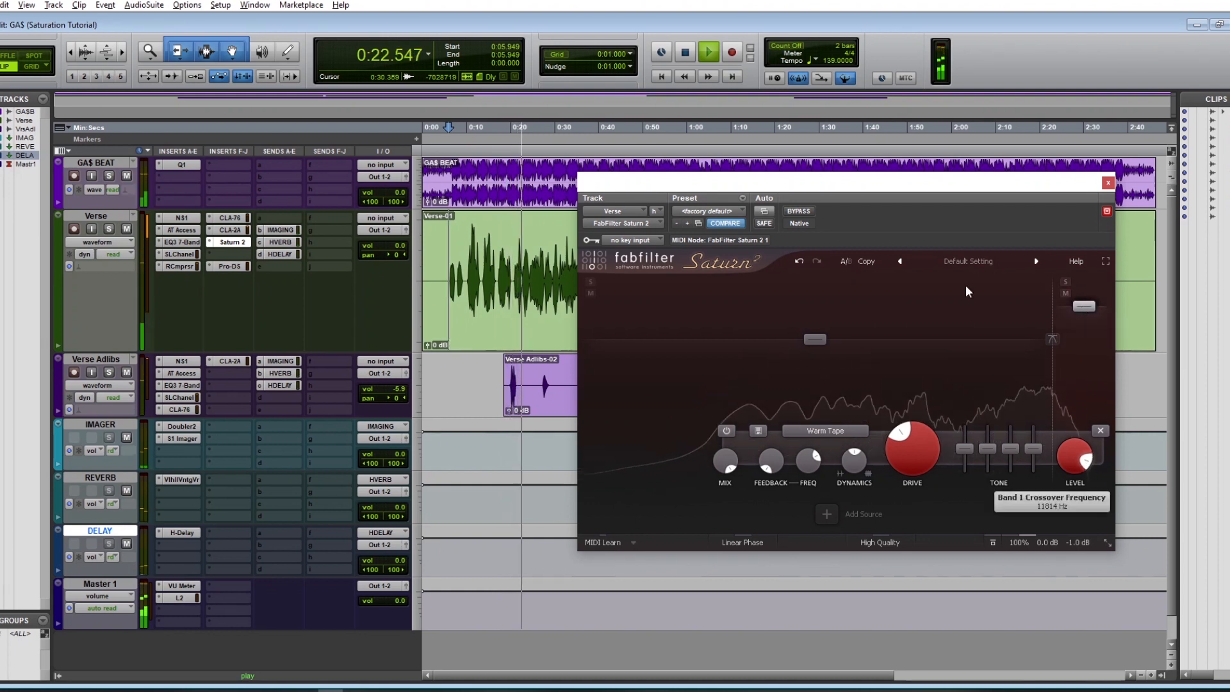
- Compare Saturn 2 bypassed and engaged in the full mix, moving its window aside
left_click(801, 215)
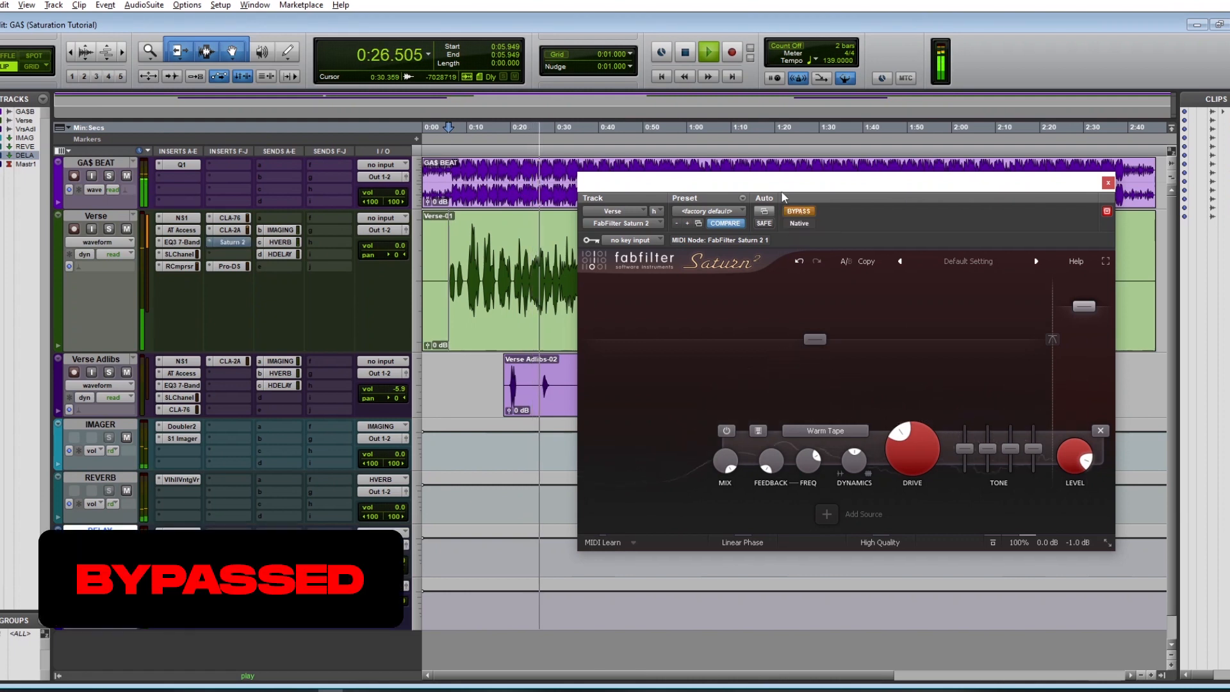
left_click_drag(783, 189, 847, 197)
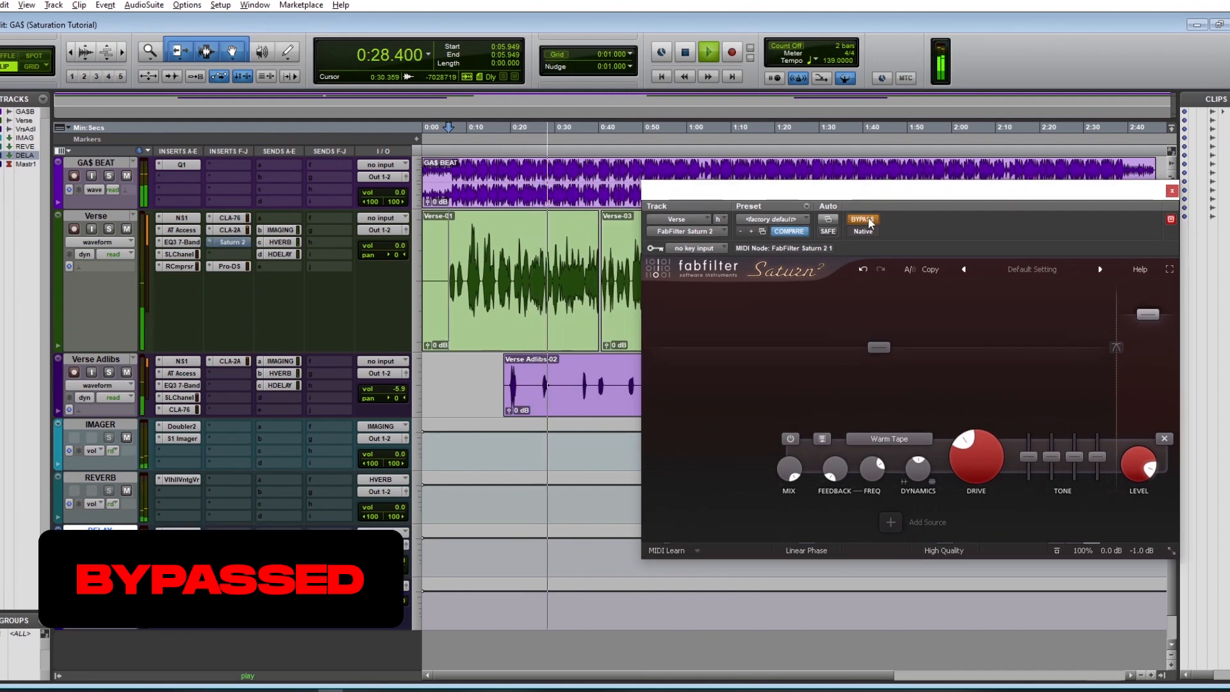
left_click(862, 219)
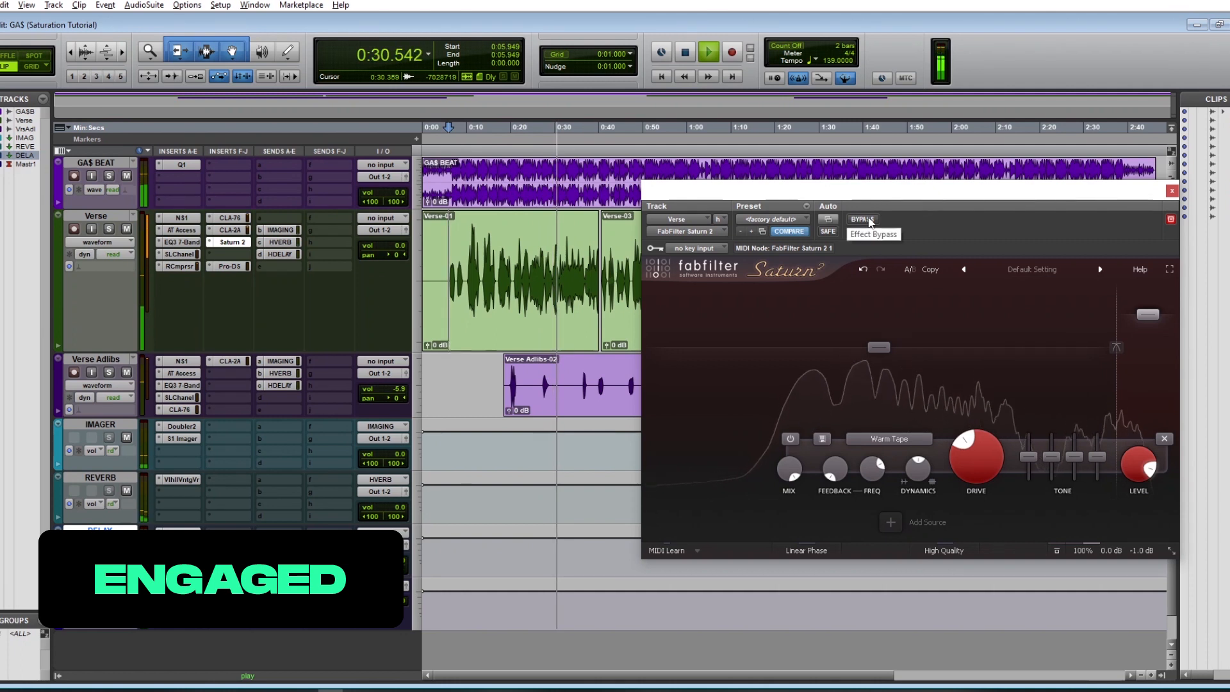
left_click(869, 221)
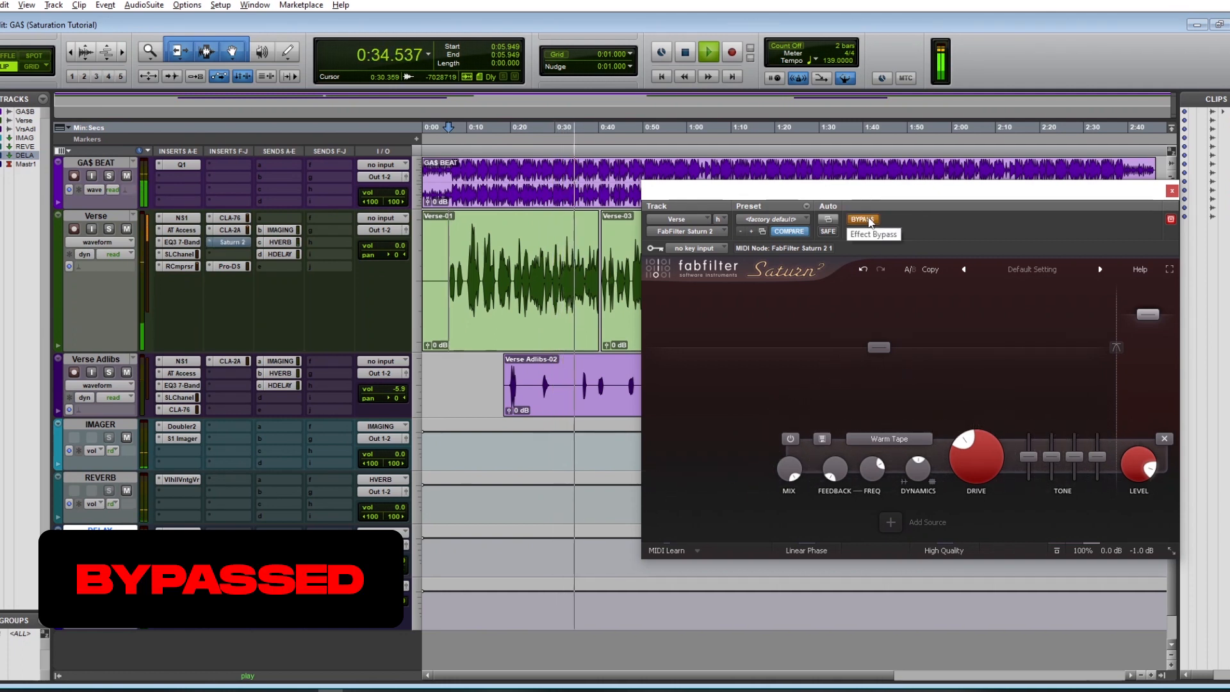
left_click(870, 221)
- Lower Saturn 2's Band 2 level to +18.90 dB and close the plug-in window
mouse_move(1150, 314)
left_mouse_down()
mouse_move(1158, 303)
mouse_move(1147, 322)
left_mouse_up()
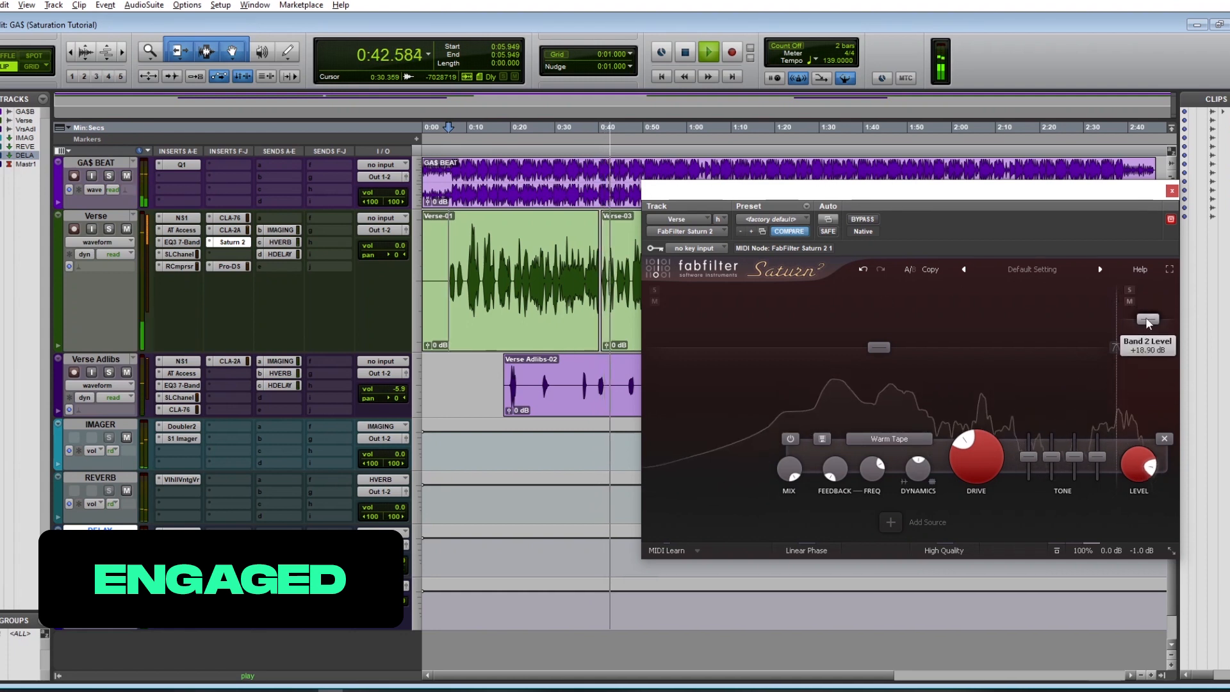
mouse_move(894, 191)
left_mouse_down()
mouse_move(865, 196)
mouse_move(891, 193)
left_mouse_up()
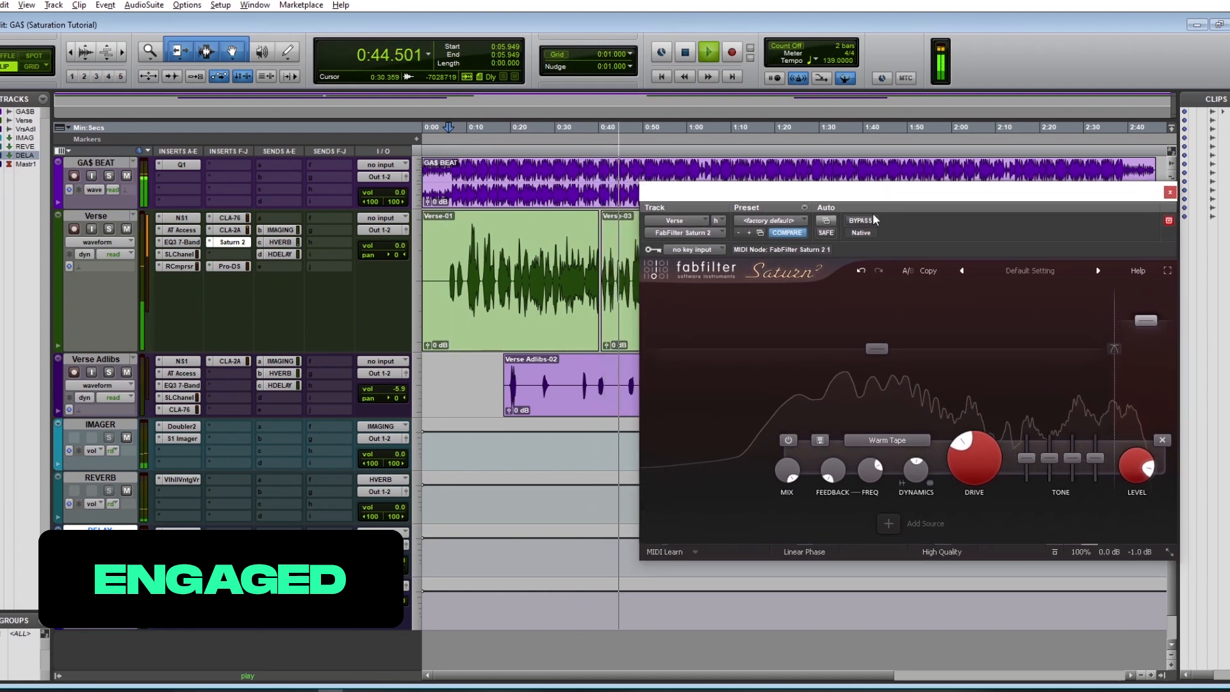
left_click(1170, 192)
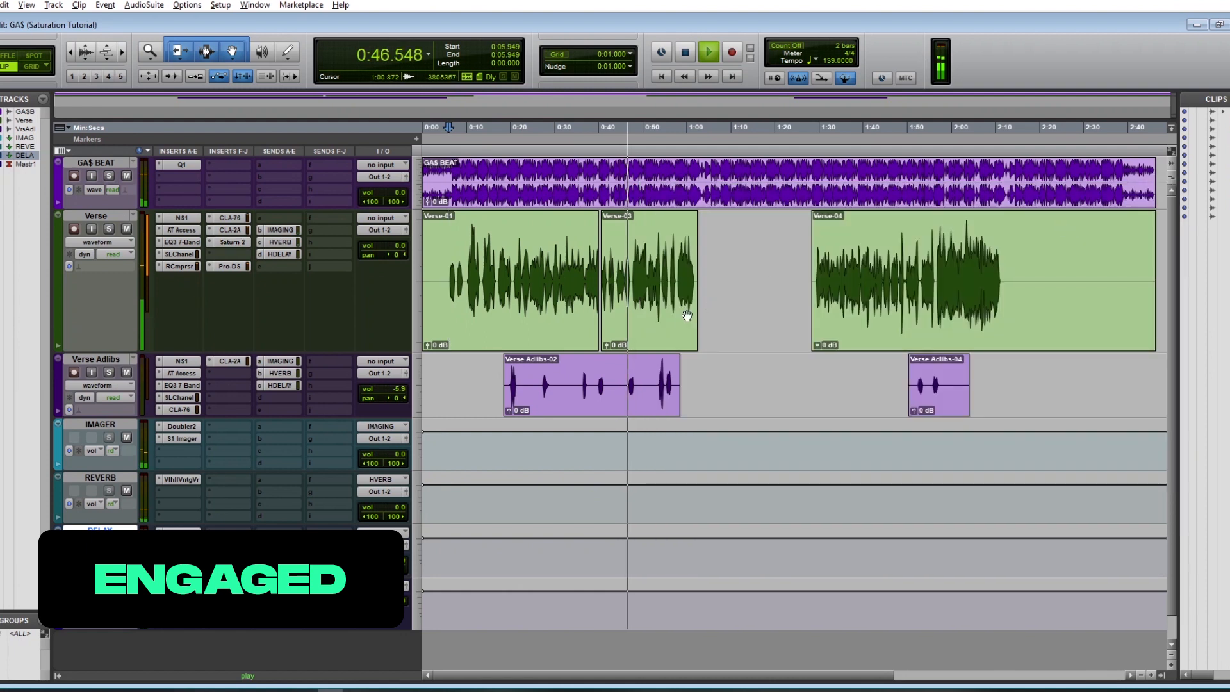
- Replace Saturn 2 on the Verse track with Waves NLS Channel and set it to the MIKE studio with Drive at 12
mouse_move(359, 576)
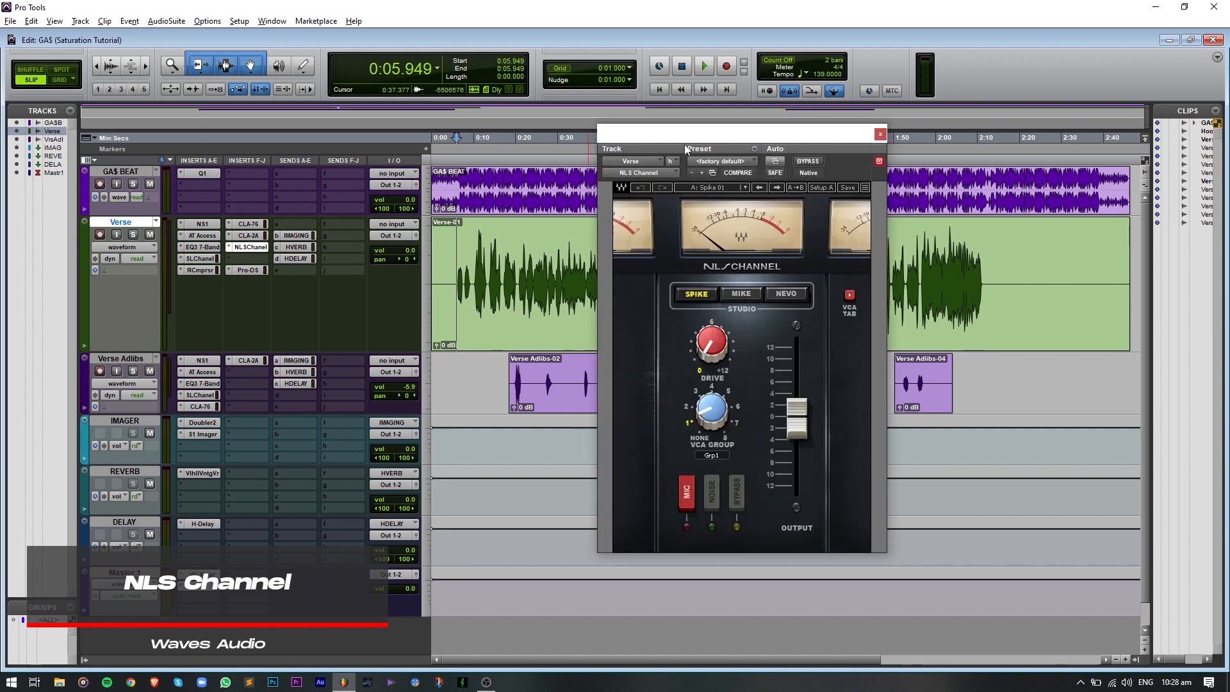
left_click_drag(672, 131, 780, 133)
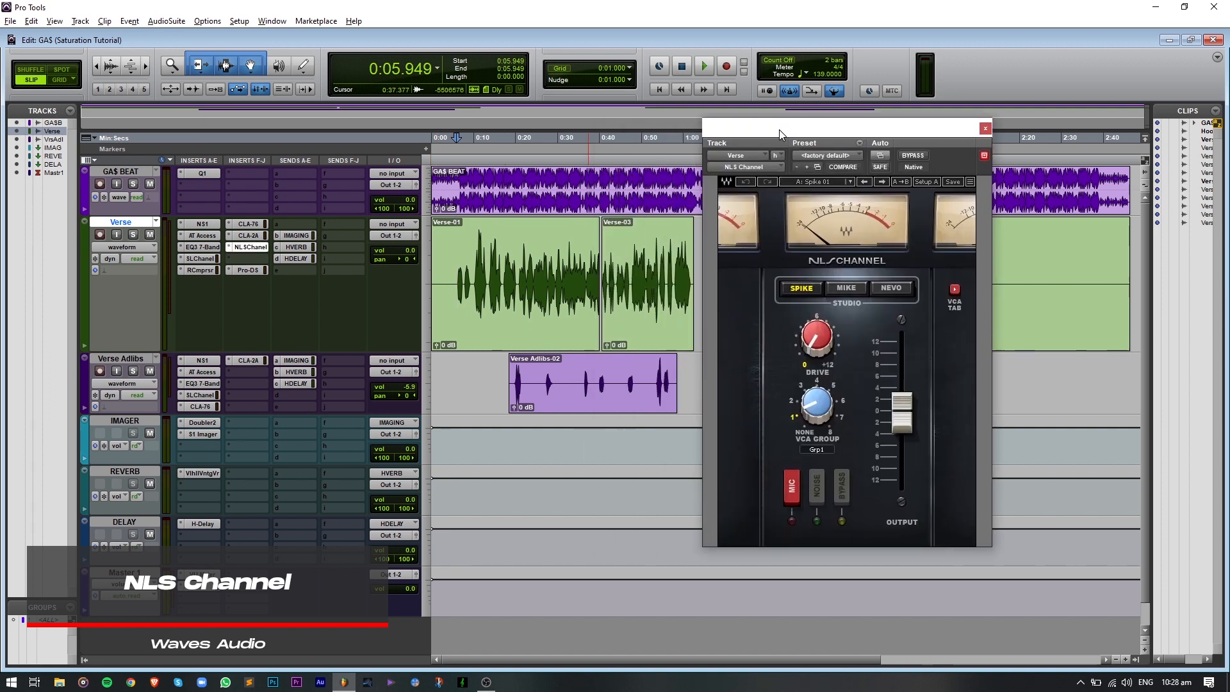
left_click(847, 288)
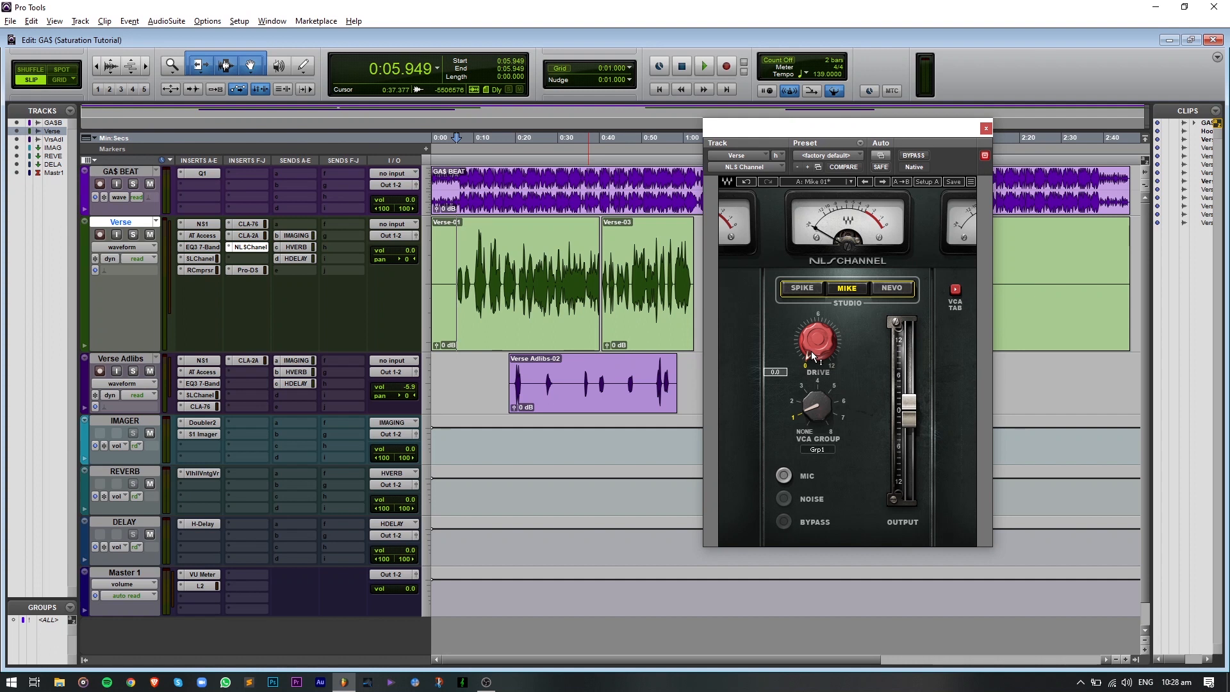
key("space")
mouse_move(817, 340)
left_mouse_down()
mouse_move(818, 330)
mouse_move(826, 346)
left_mouse_up()
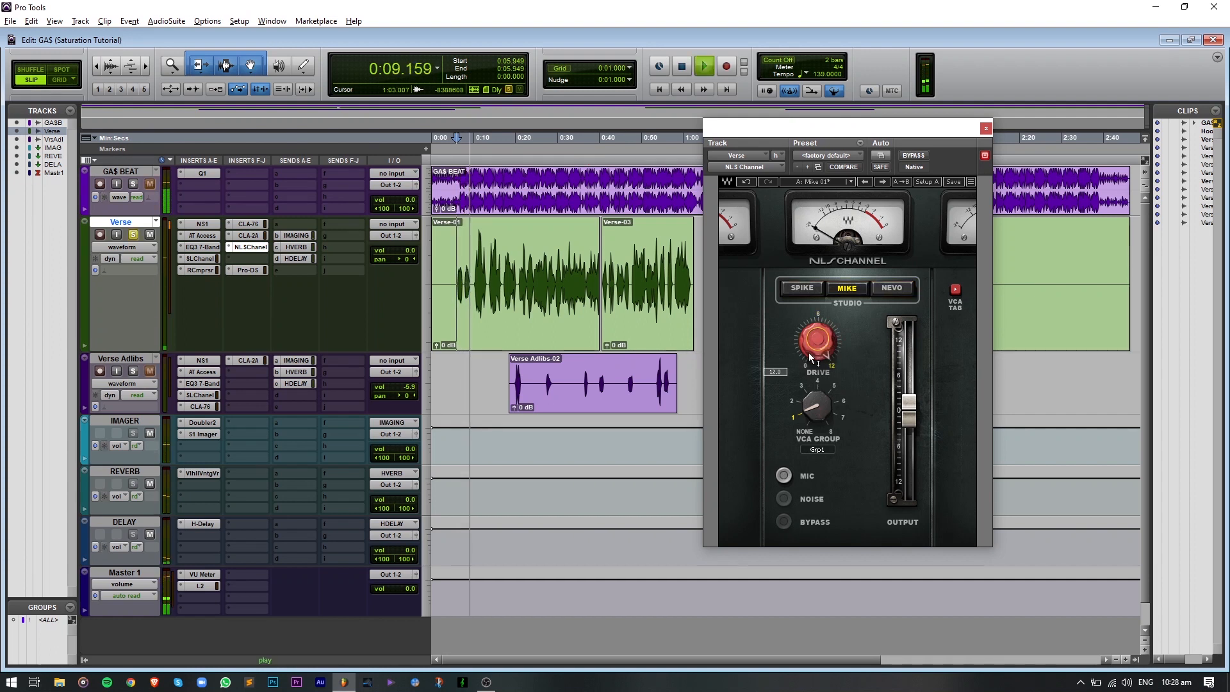
- Compare NLS Channel bypassed and engaged, first on the soloed Verse and again in the full mix
left_click(914, 157)
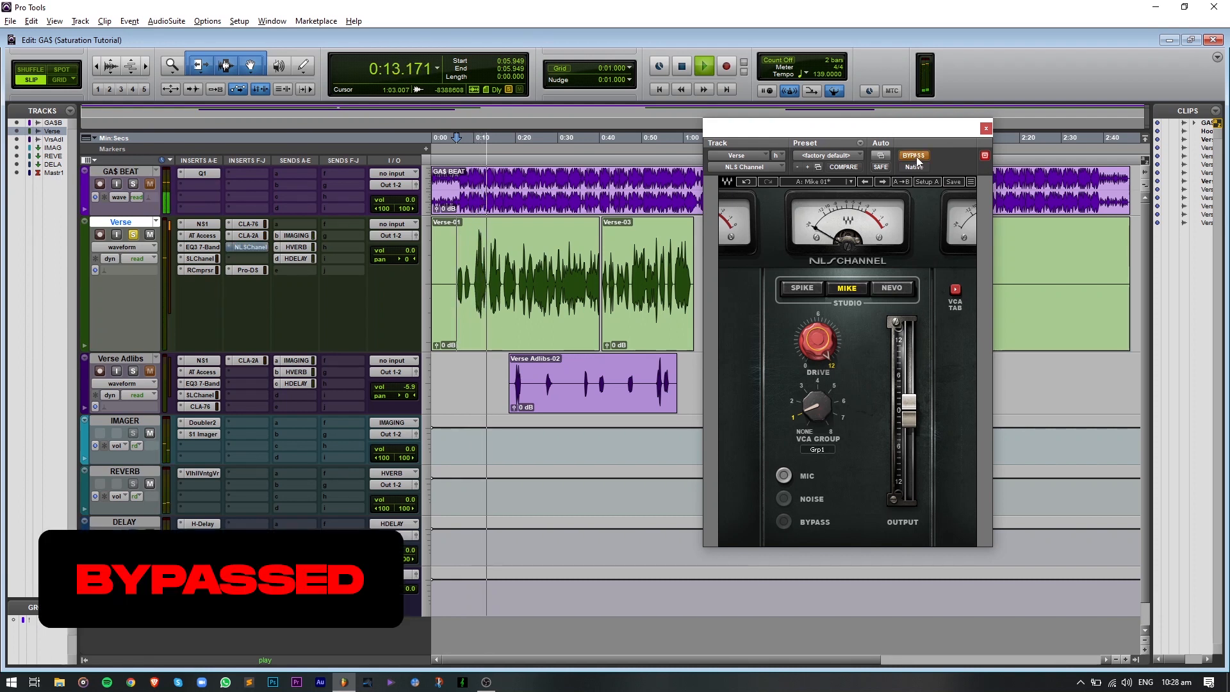
left_click(915, 156)
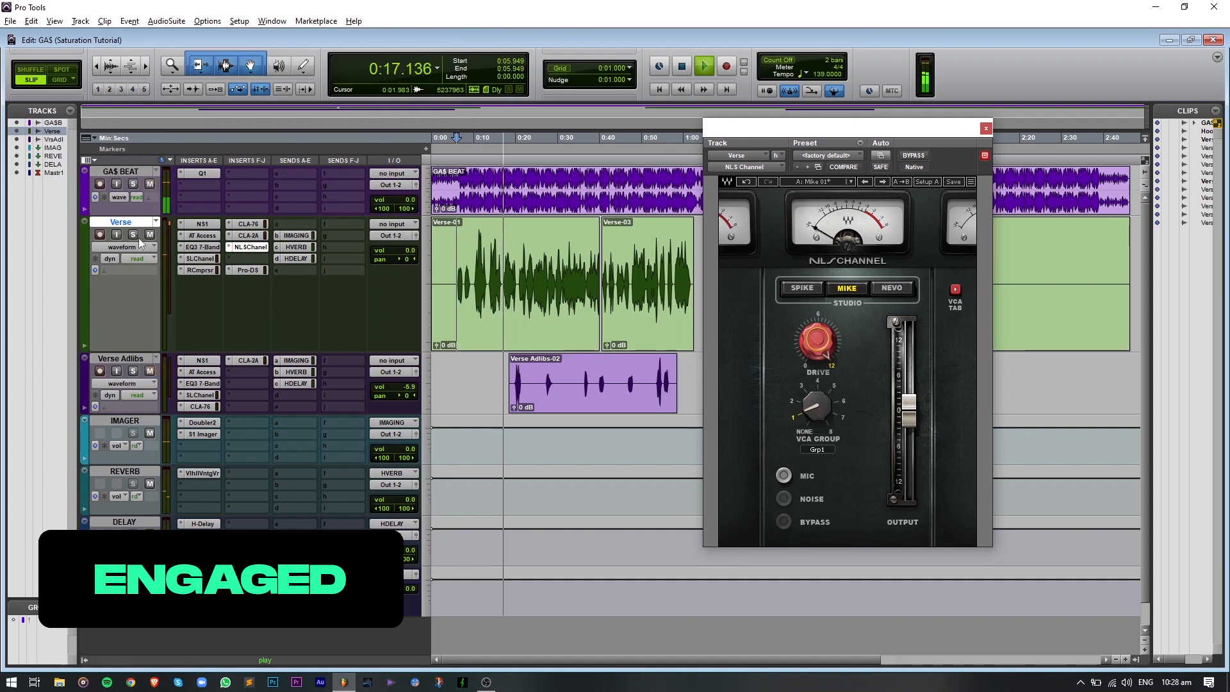
left_click(917, 157)
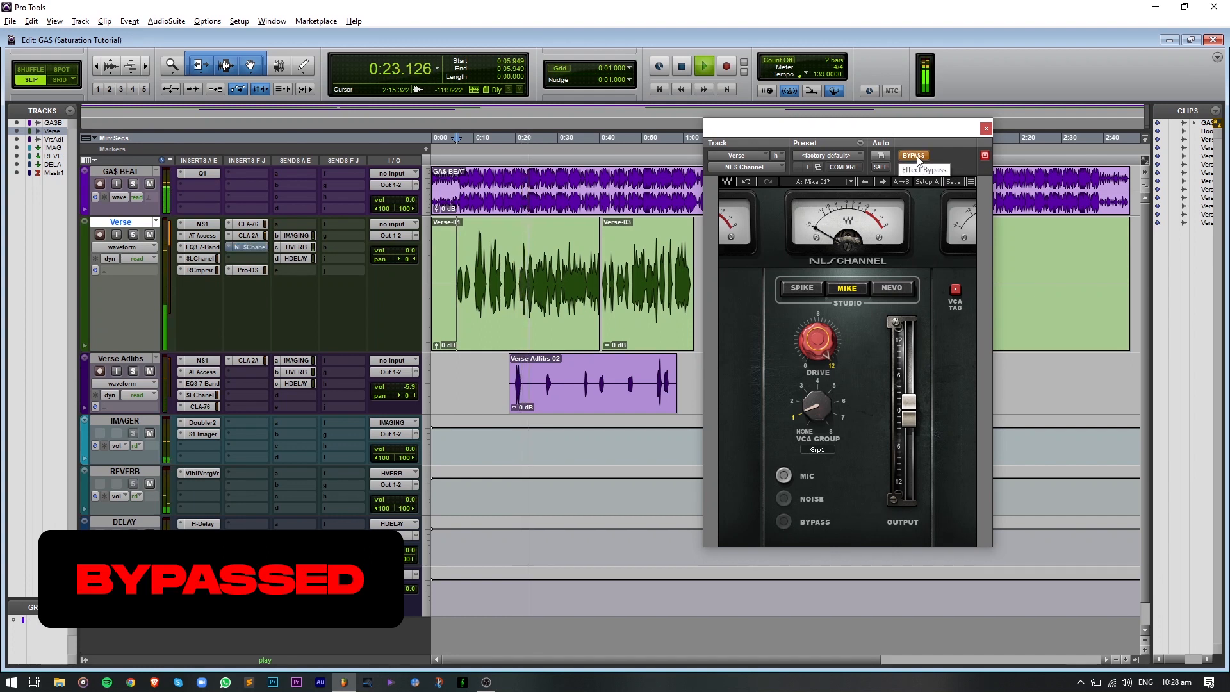
left_click(917, 156)
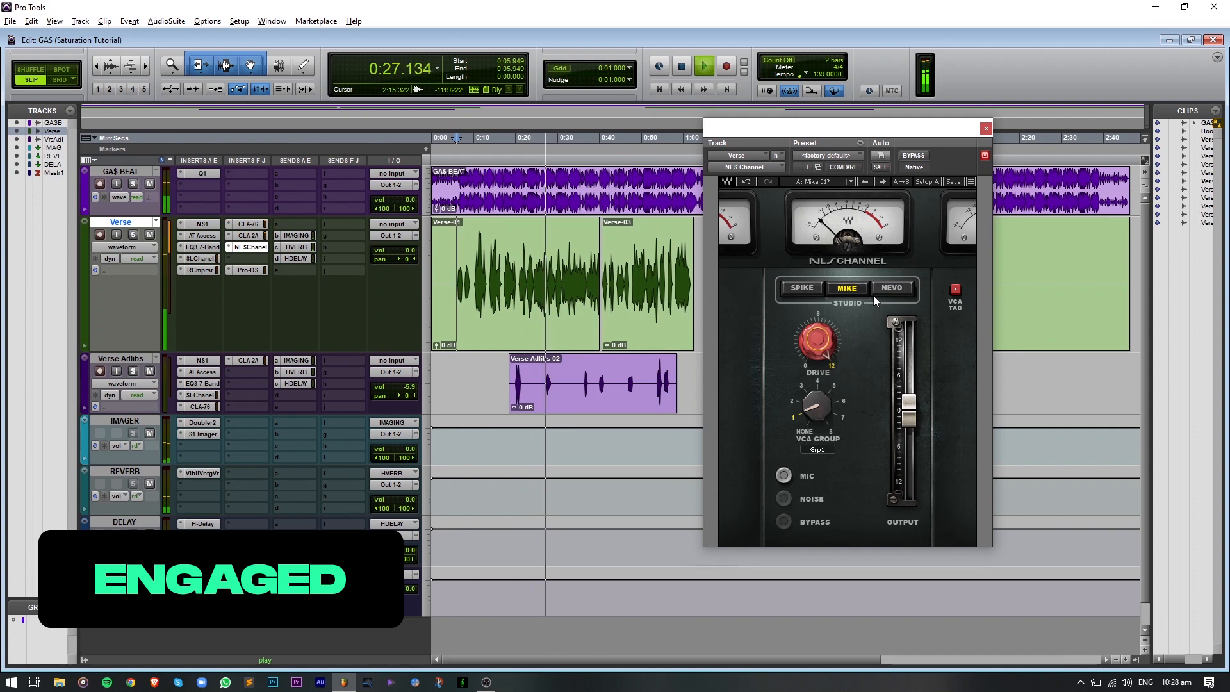
left_click(910, 157)
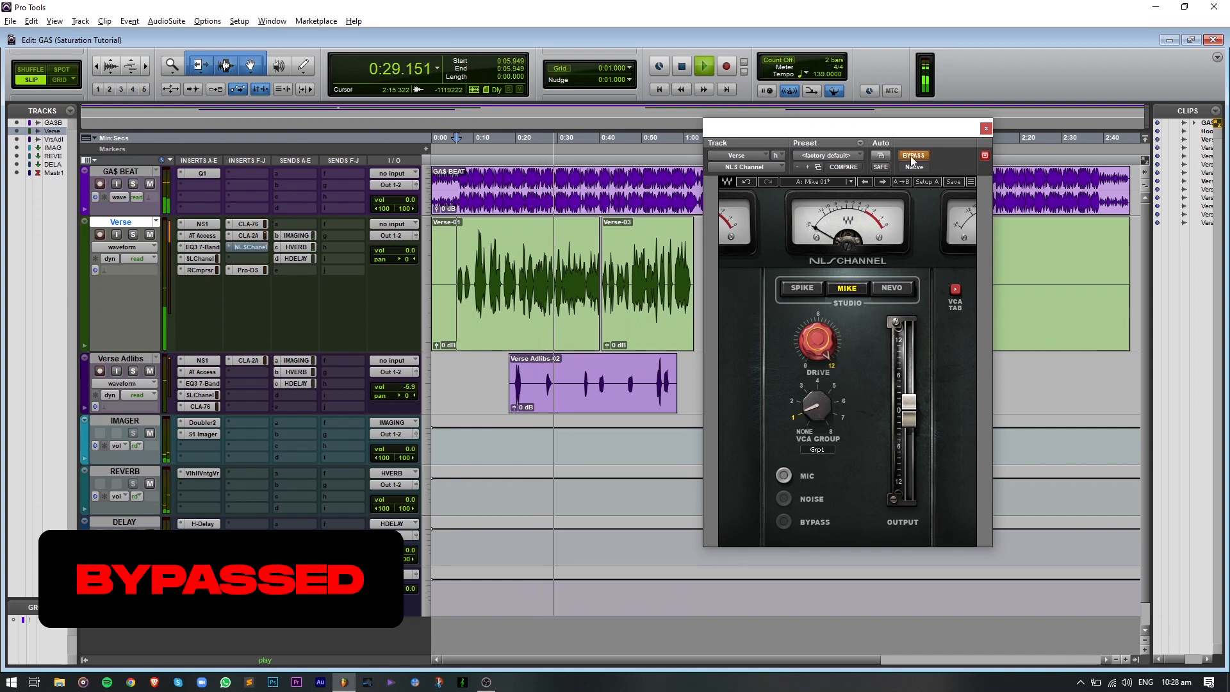
left_click(910, 156)
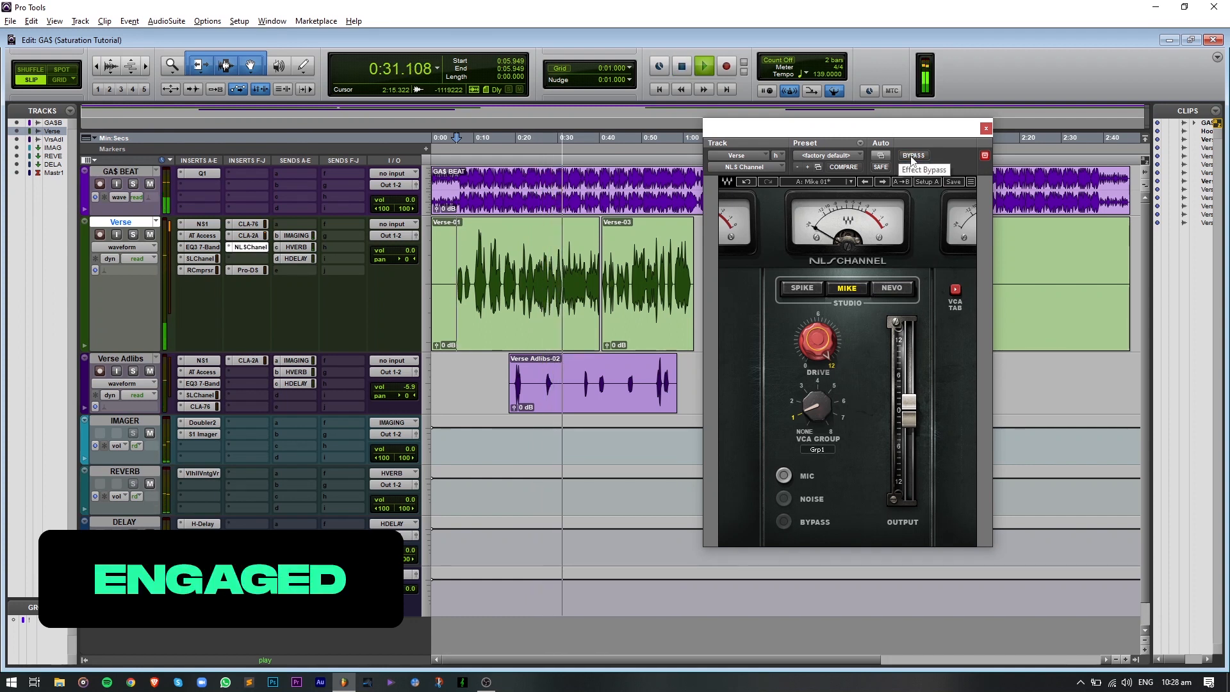
- Stop playback and replace NLS Channel on the Verse track with Apogee SoftLimit (mono), repositioning its window
key("space")
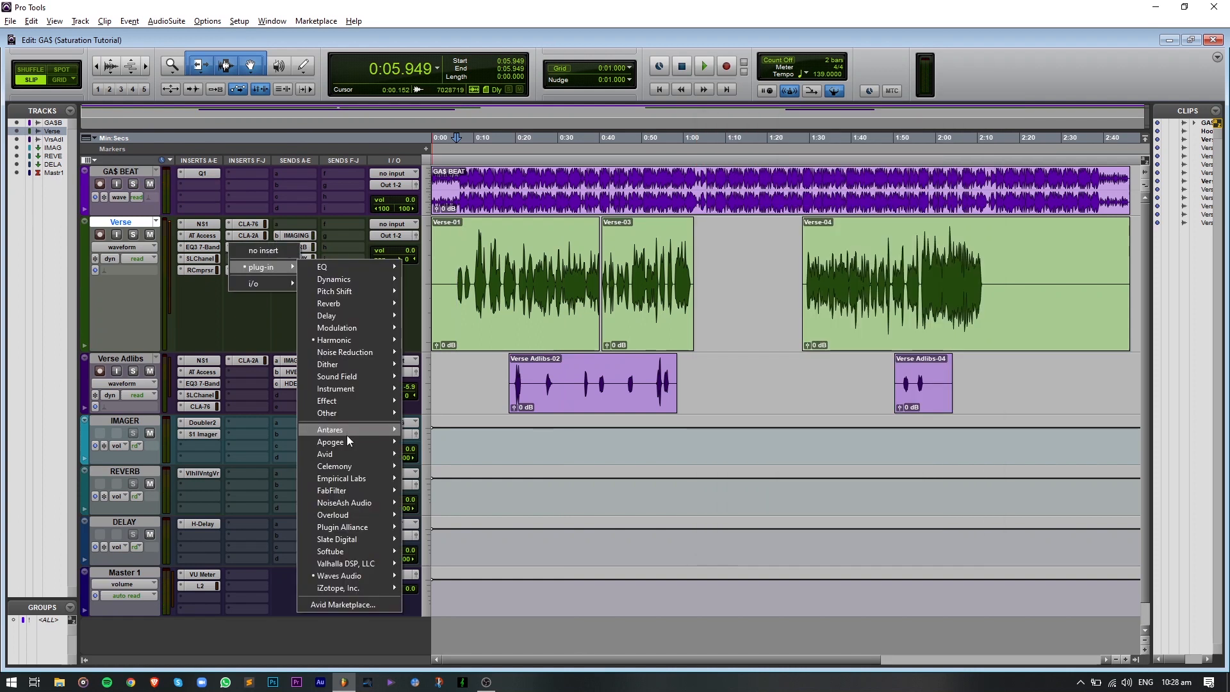
mouse_move(349, 441)
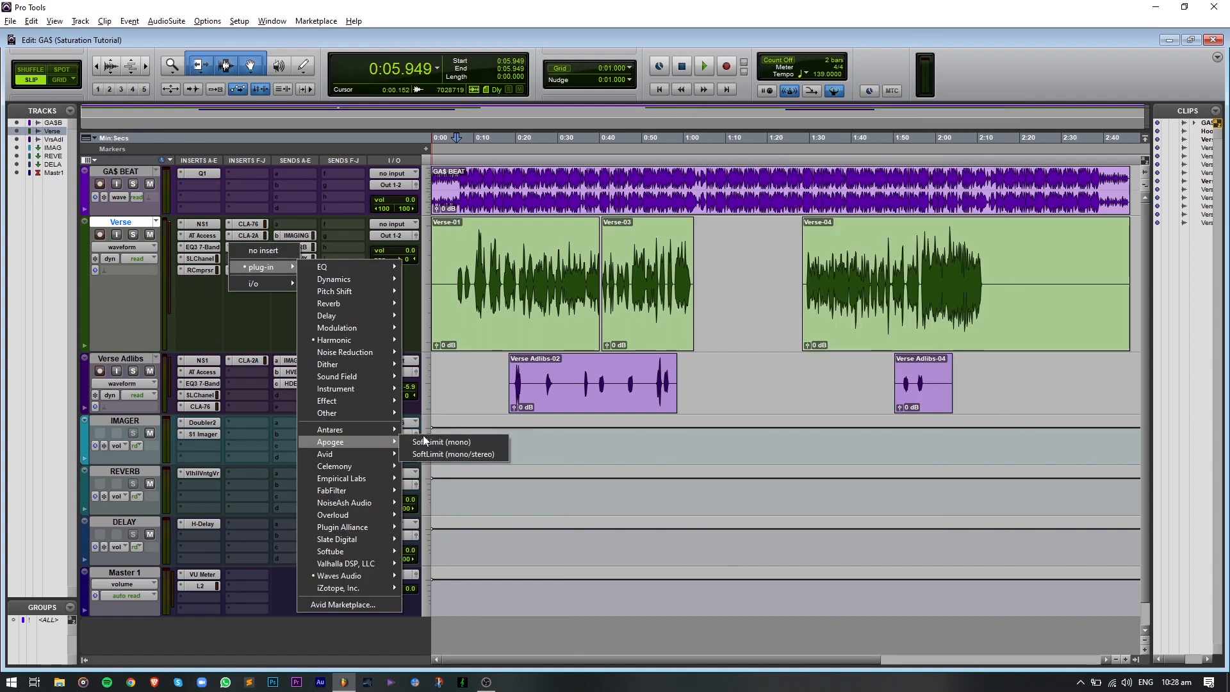
left_click(443, 441)
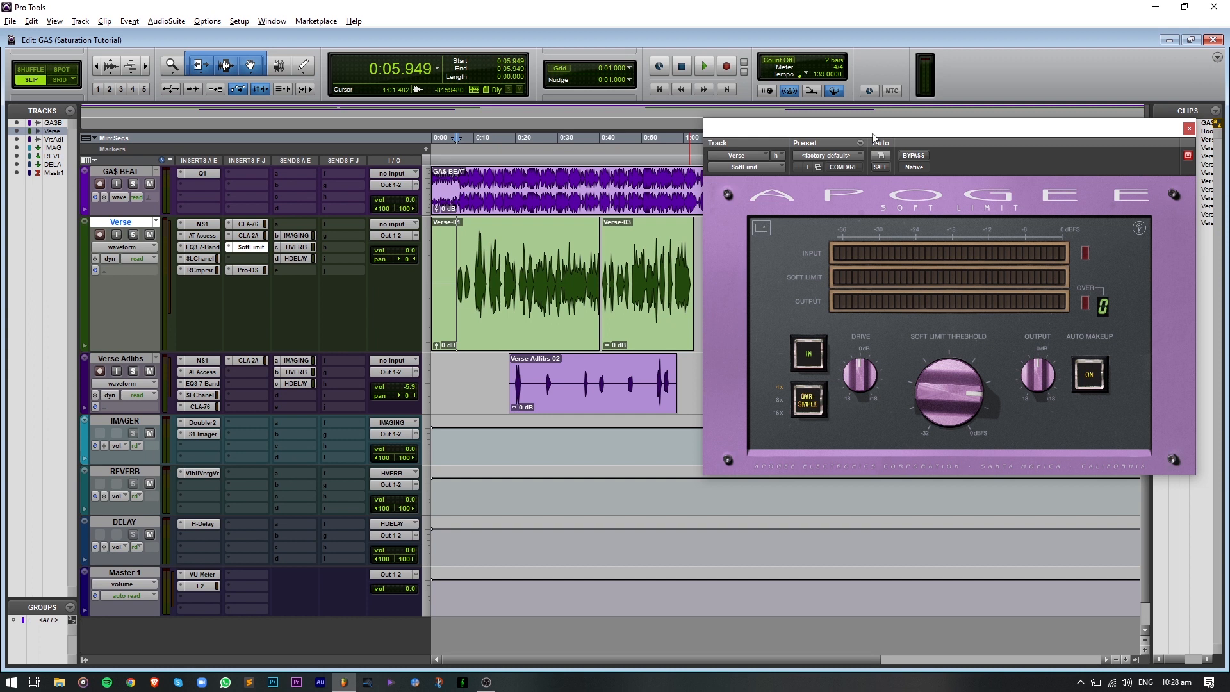
left_click_drag(872, 137, 701, 122)
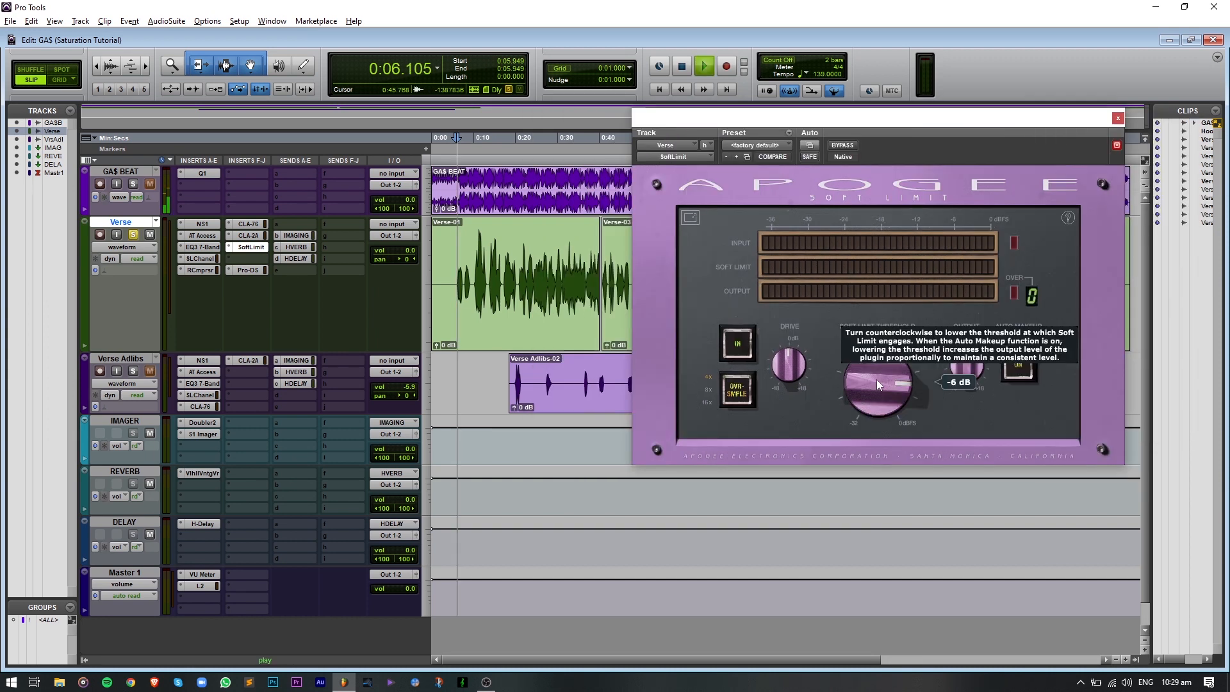
- Lower SoftLimit's Soft Limit Threshold and raise its Drive to 3.4 dB while the soloed Verse plays
left_click_drag(875, 378, 852, 459)
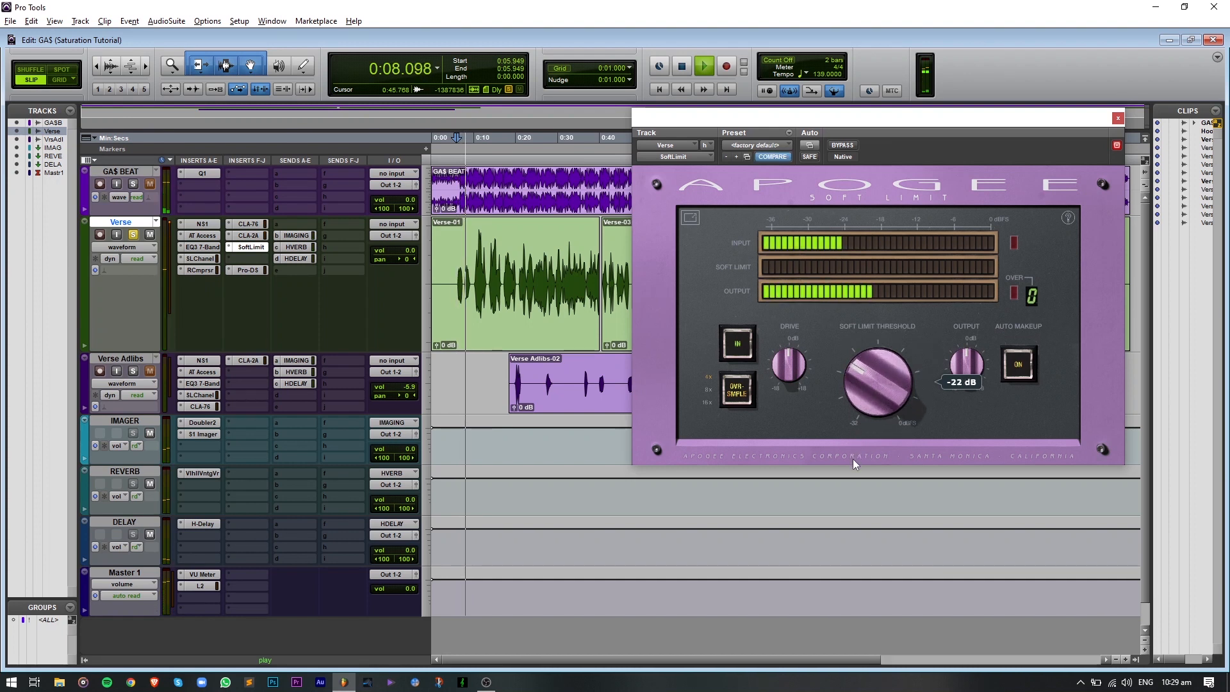
left_click_drag(789, 375, 790, 359)
left_click_drag(883, 379, 862, 392)
mouse_move(792, 362)
left_mouse_down()
mouse_move(793, 350)
mouse_move(792, 365)
left_mouse_up()
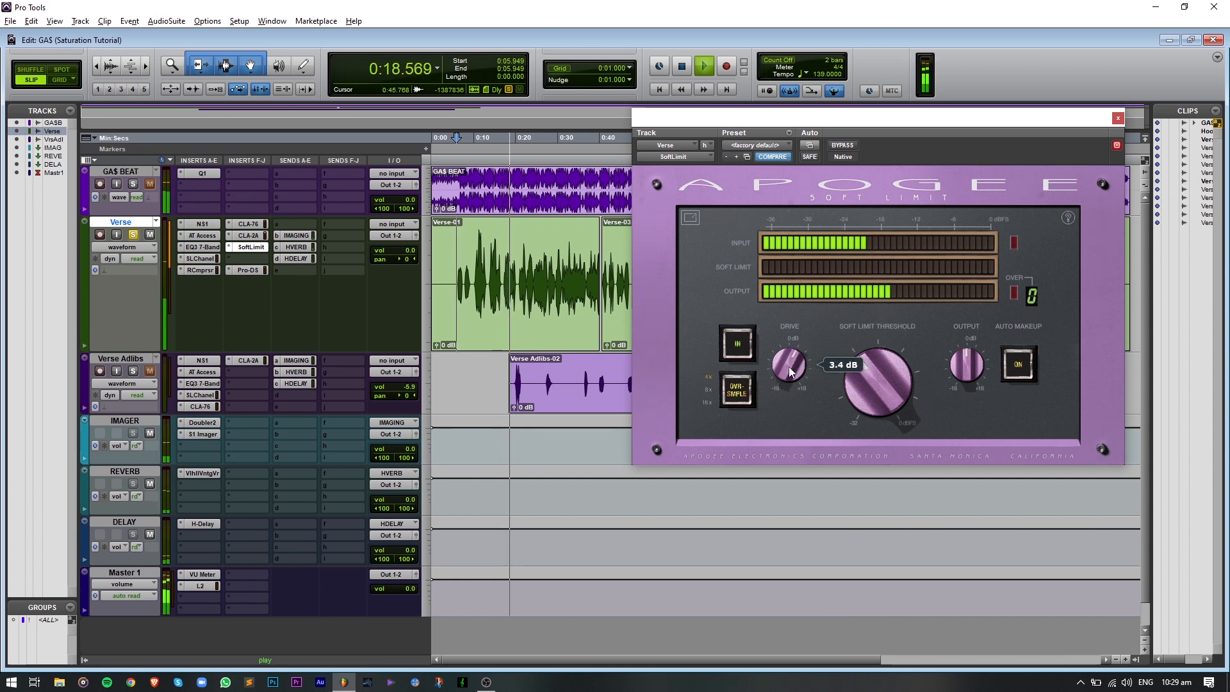
- Unsolo the Verse and fine-tune SoftLimit's Drive, setting the Soft Limit Threshold to -19.8 dB in the full mix
left_click(133, 235)
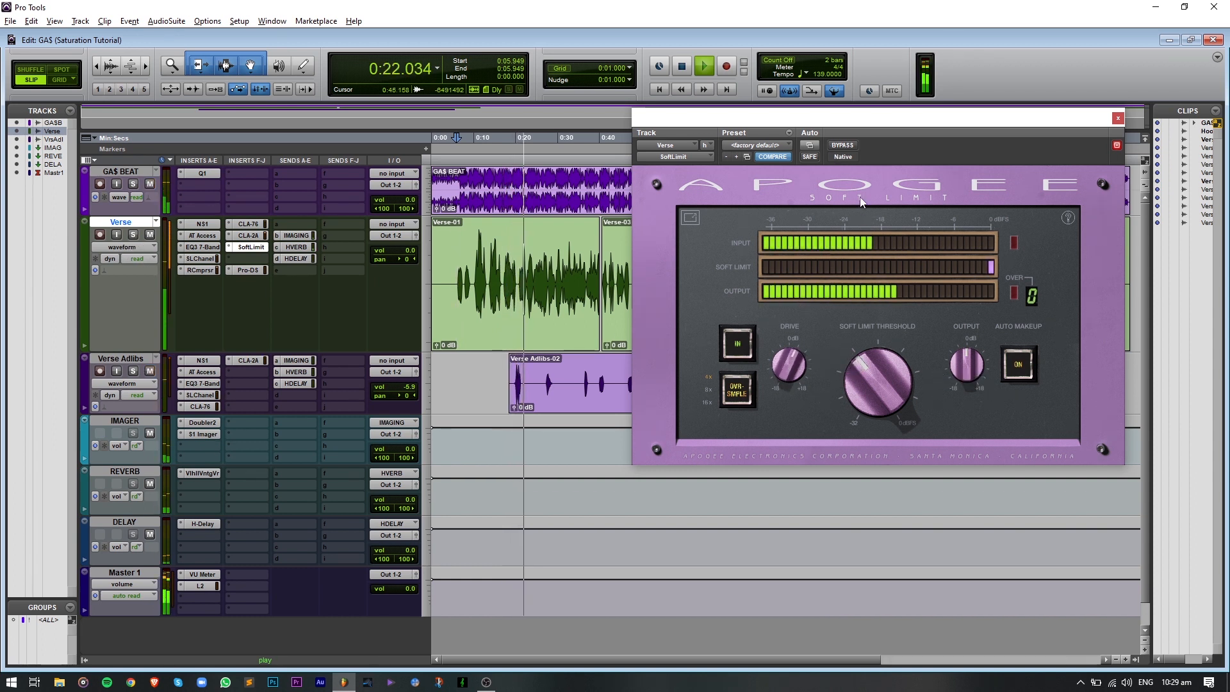
left_click_drag(787, 370, 786, 375)
mouse_move(871, 382)
left_mouse_down()
mouse_move(854, 430)
mouse_move(850, 391)
left_mouse_up()
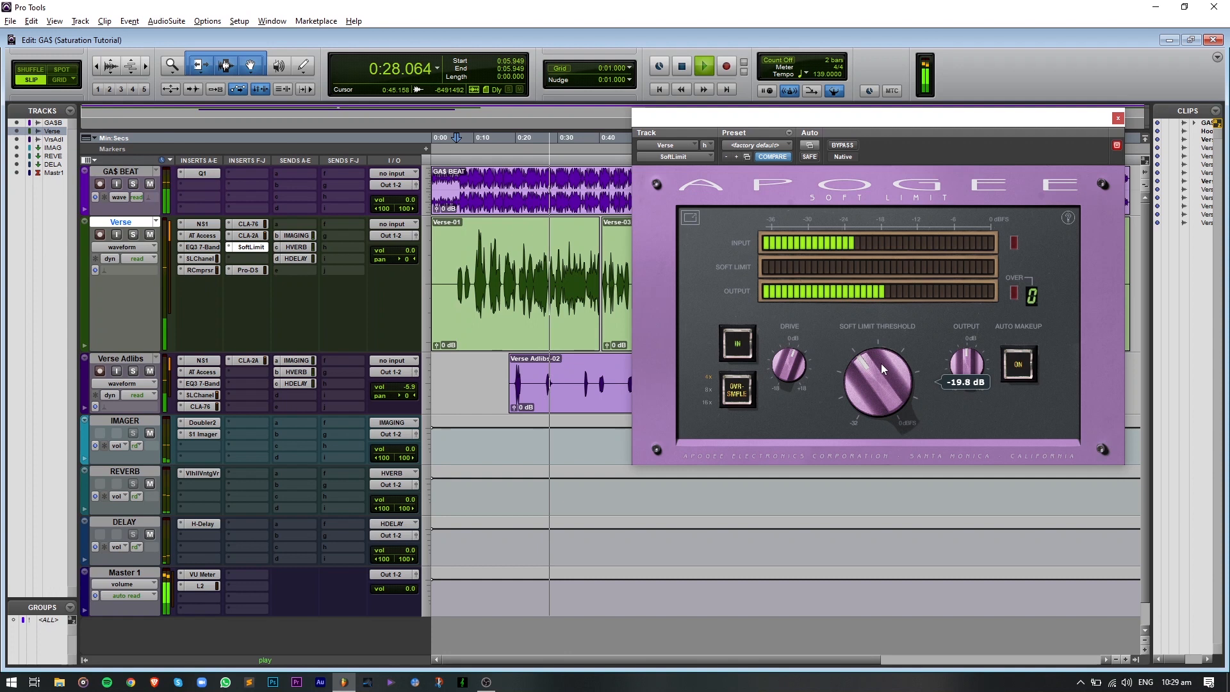
- Compare SoftLimit bypassed and engaged in the full mix
left_click(845, 146)
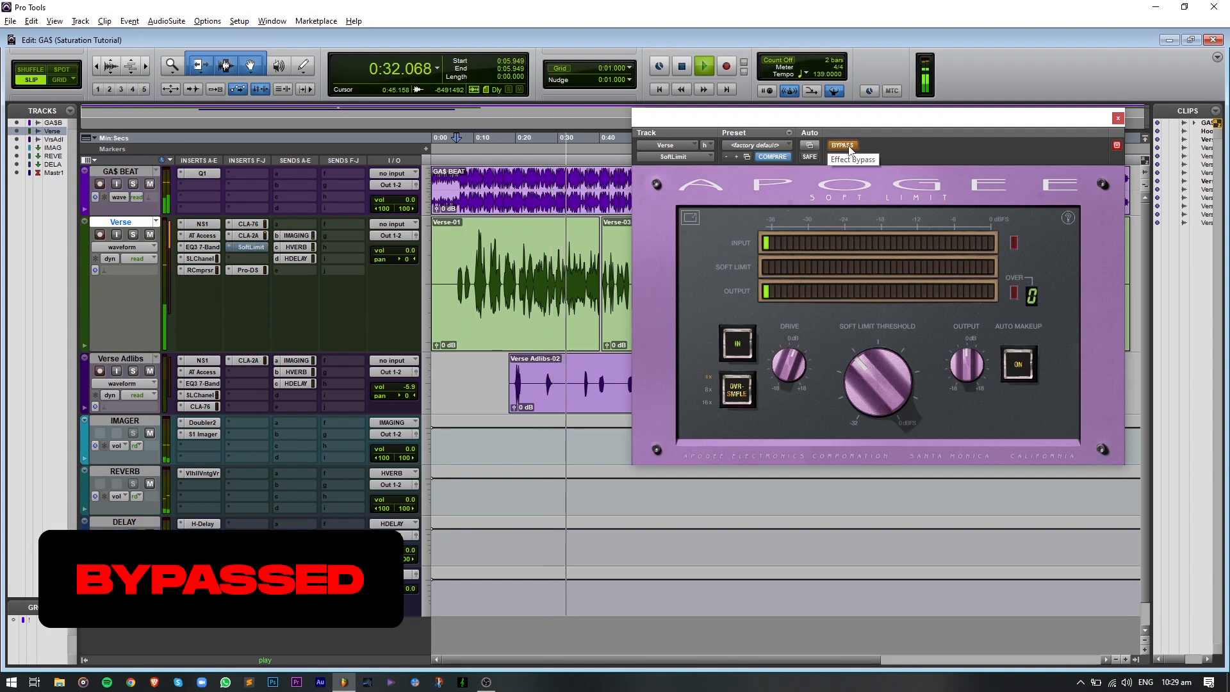
left_click(849, 147)
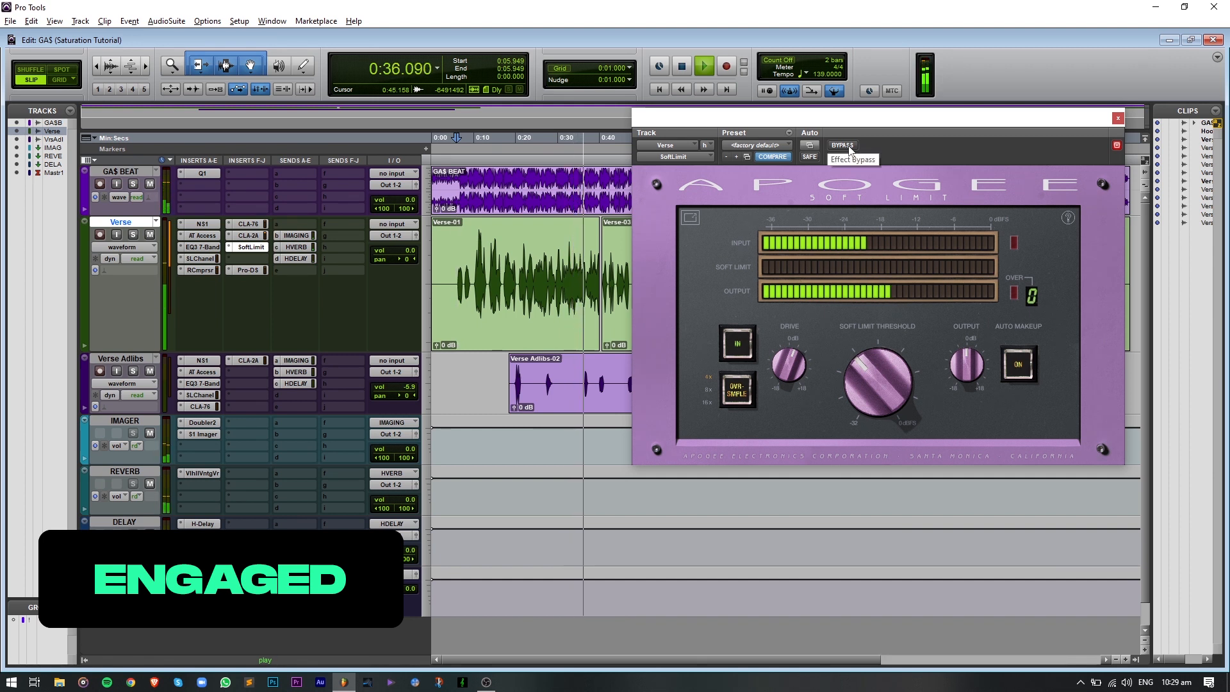
left_click(843, 146)
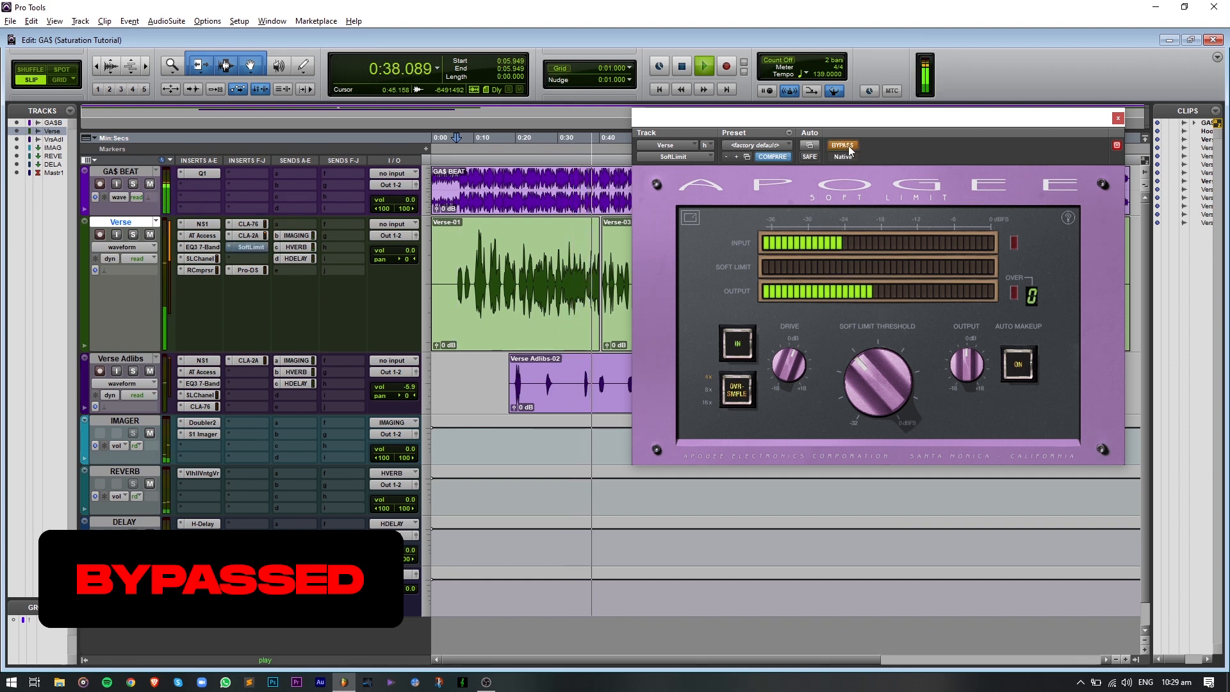
left_click(849, 147)
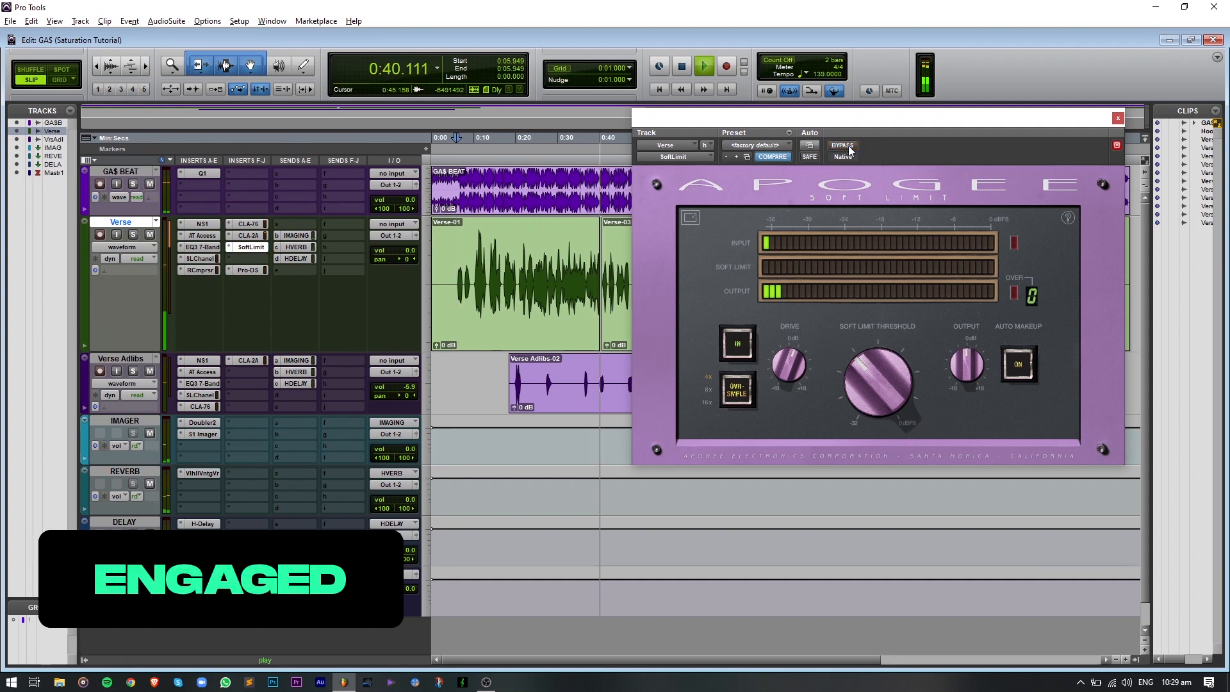
- Stop playback and replace SoftLimit on the Verse track with Softube Saturation Knob, repositioning its window
key("space")
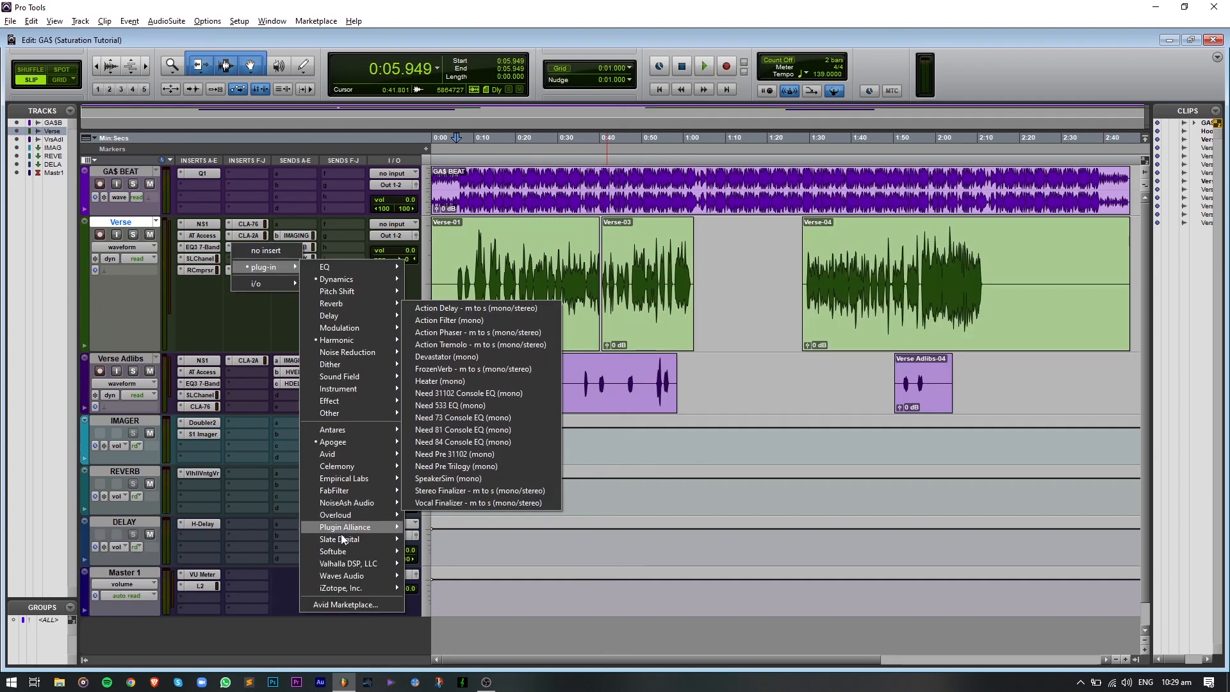
mouse_move(341, 554)
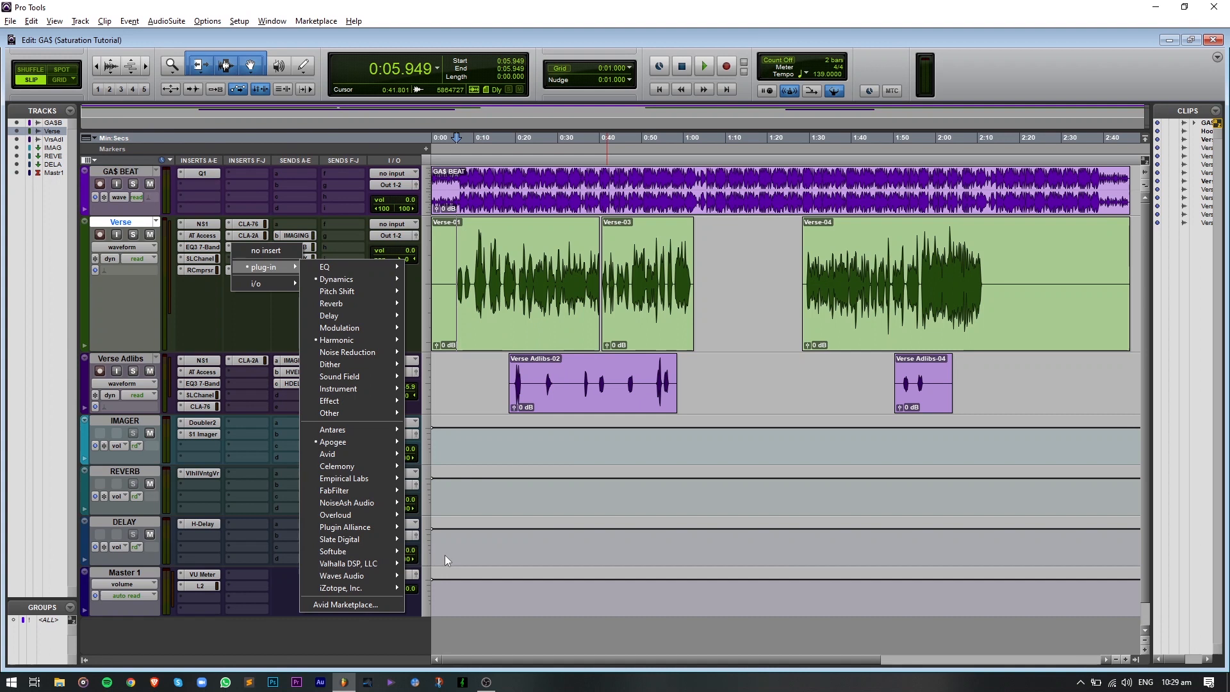
left_click(448, 551)
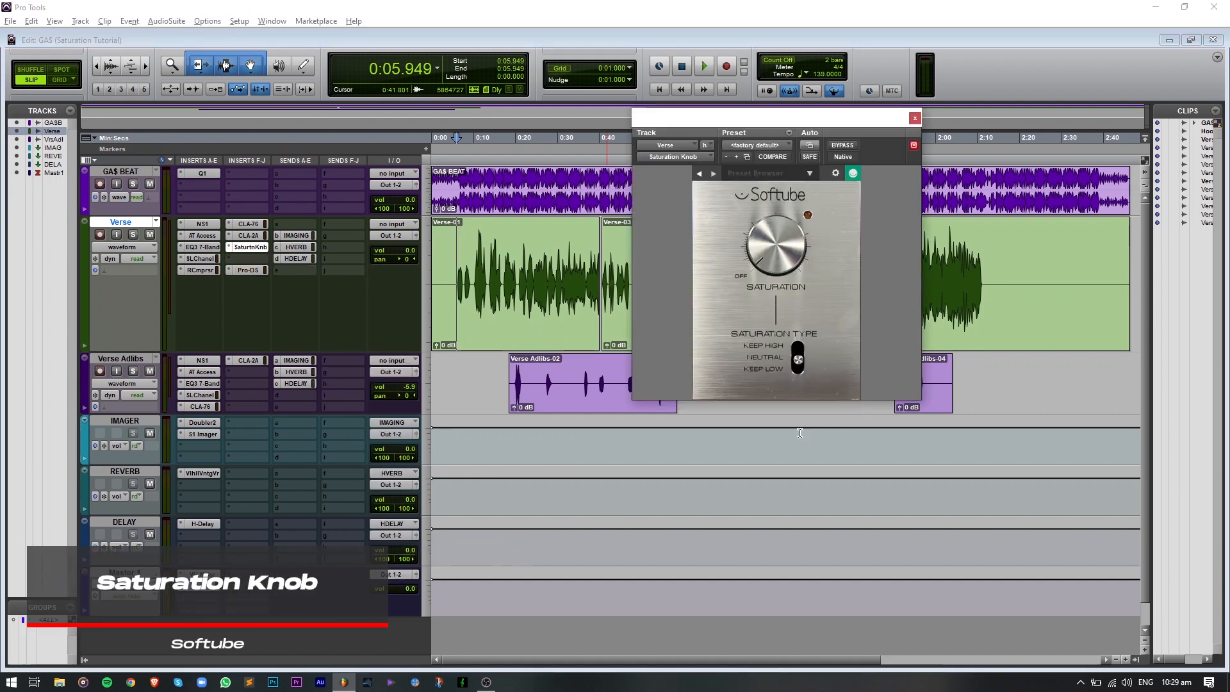
left_click_drag(716, 129, 705, 145)
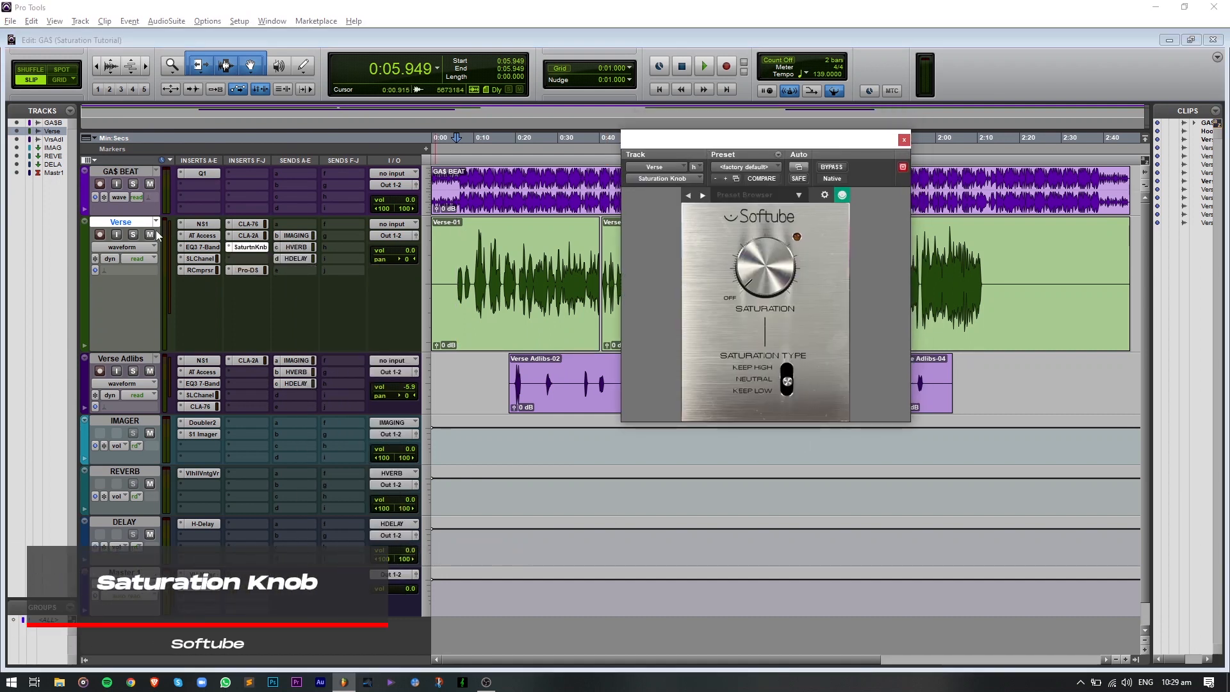
- Solo and play the Verse, set Saturation Knob's type to Keep High and raise its Saturation to slightly below the midpoint
left_click(133, 235)
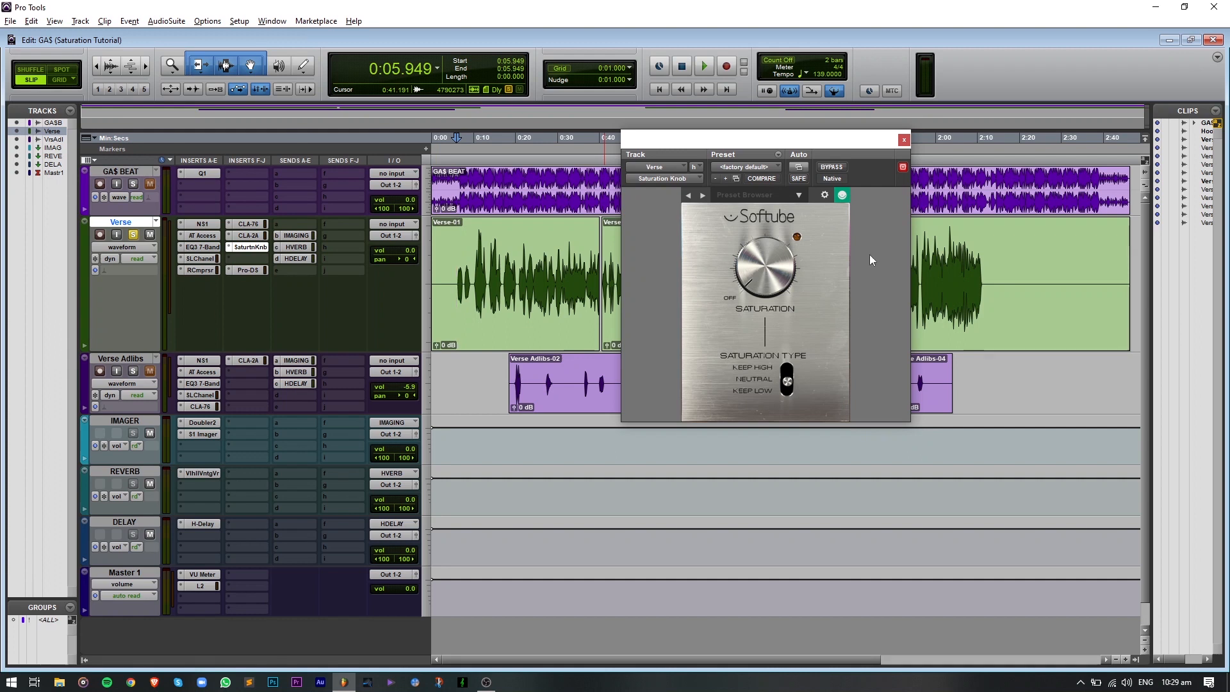
key("space")
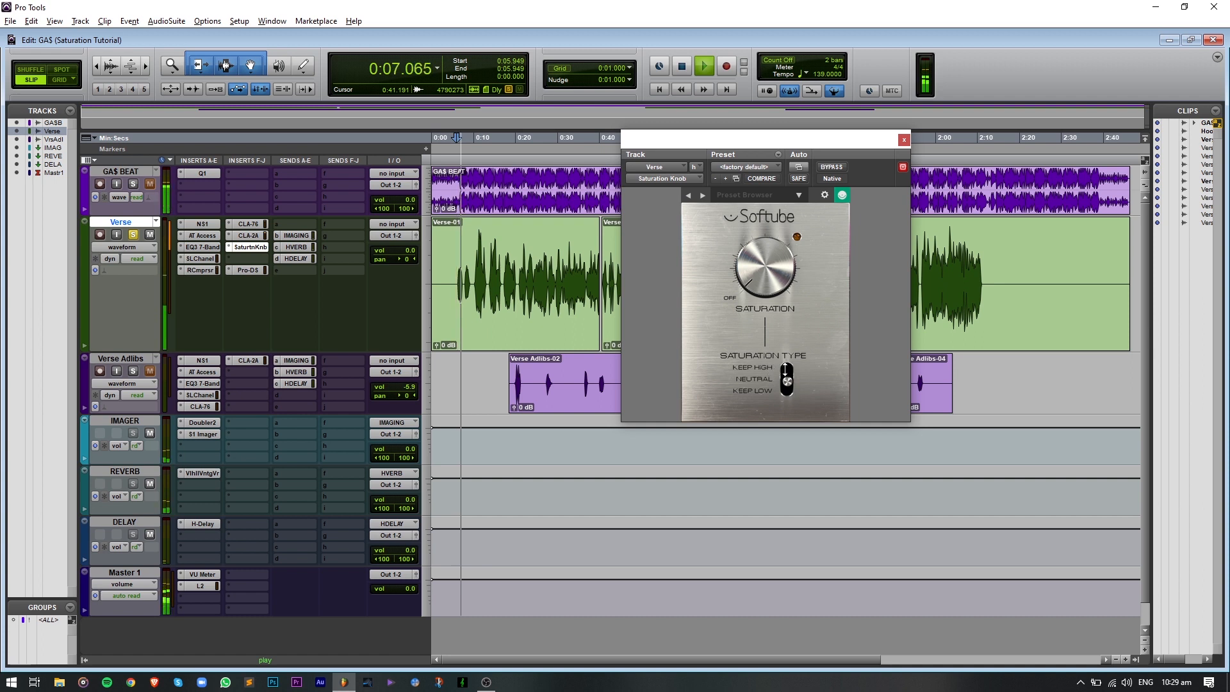
left_click(787, 380)
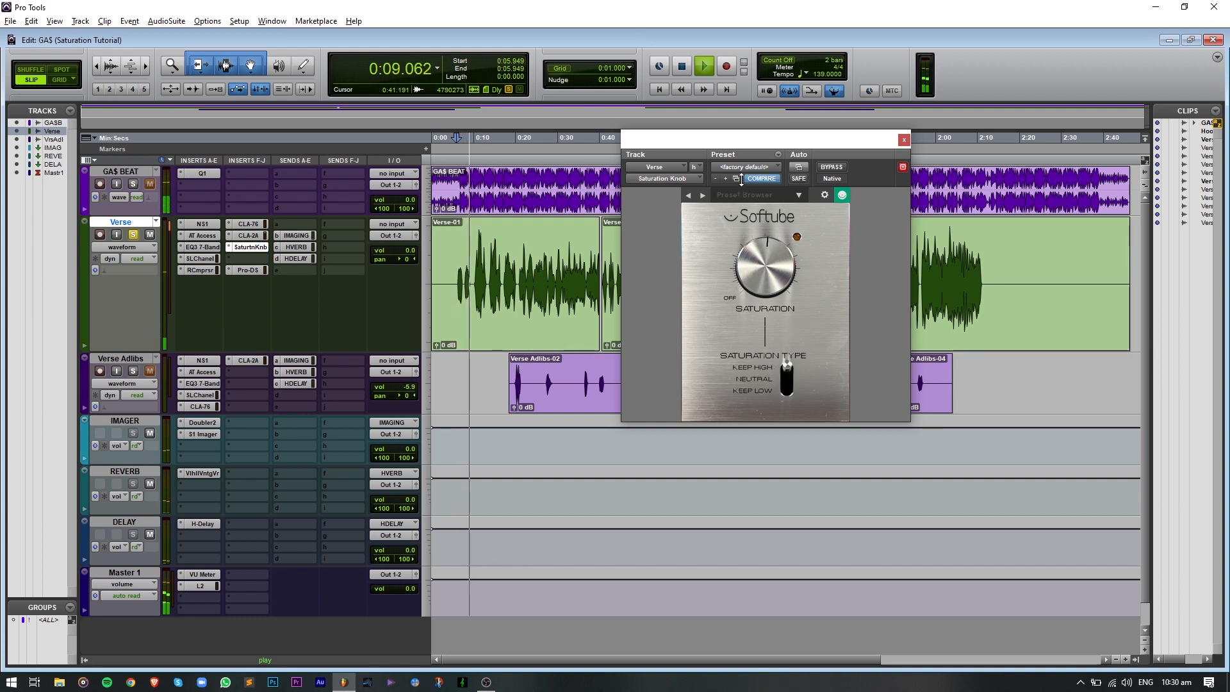
mouse_move(741, 177)
left_mouse_down()
mouse_move(726, 217)
mouse_move(723, 144)
mouse_move(721, 181)
left_mouse_up()
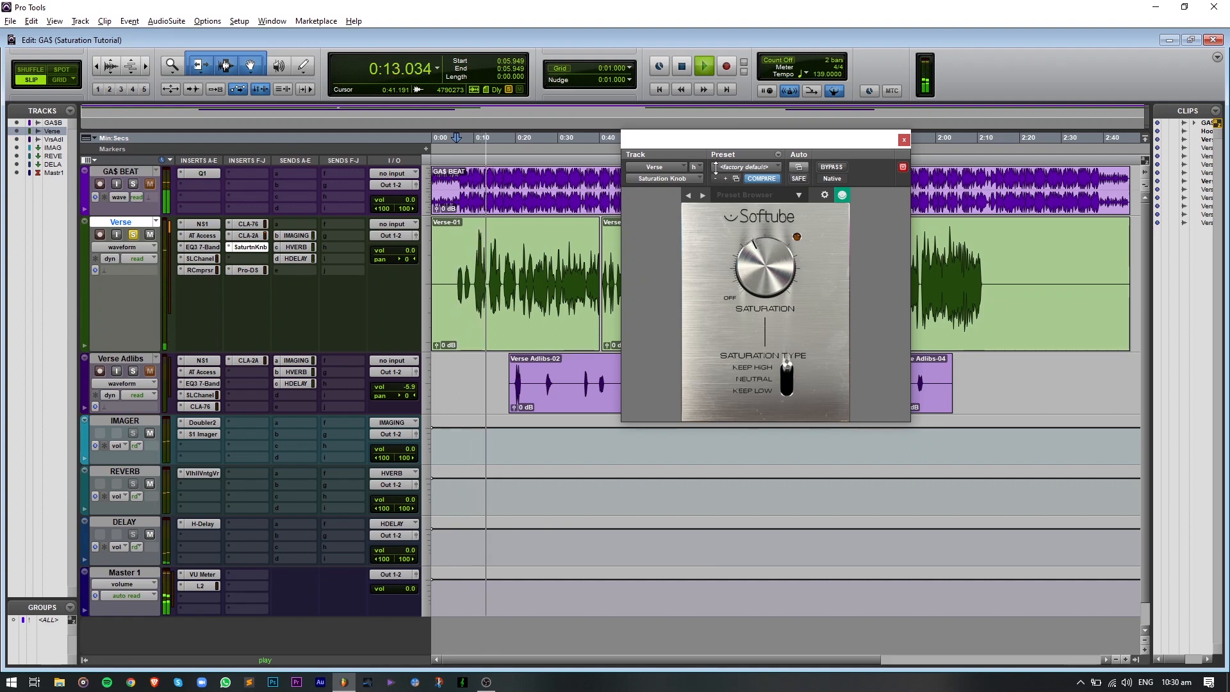
left_click_drag(737, 139, 765, 150)
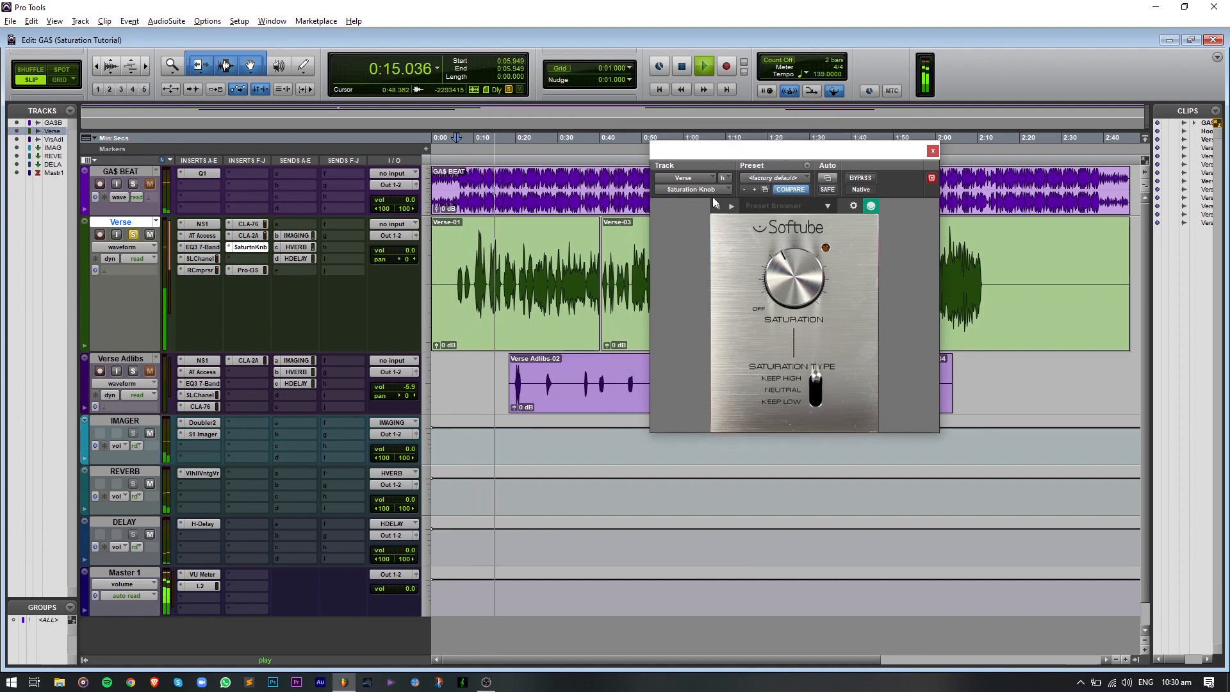
- Bypass Saturation Knob, unsolo the Verse, re-engage the plug-in and fine-tune its Saturation in the full mix
left_click(852, 179)
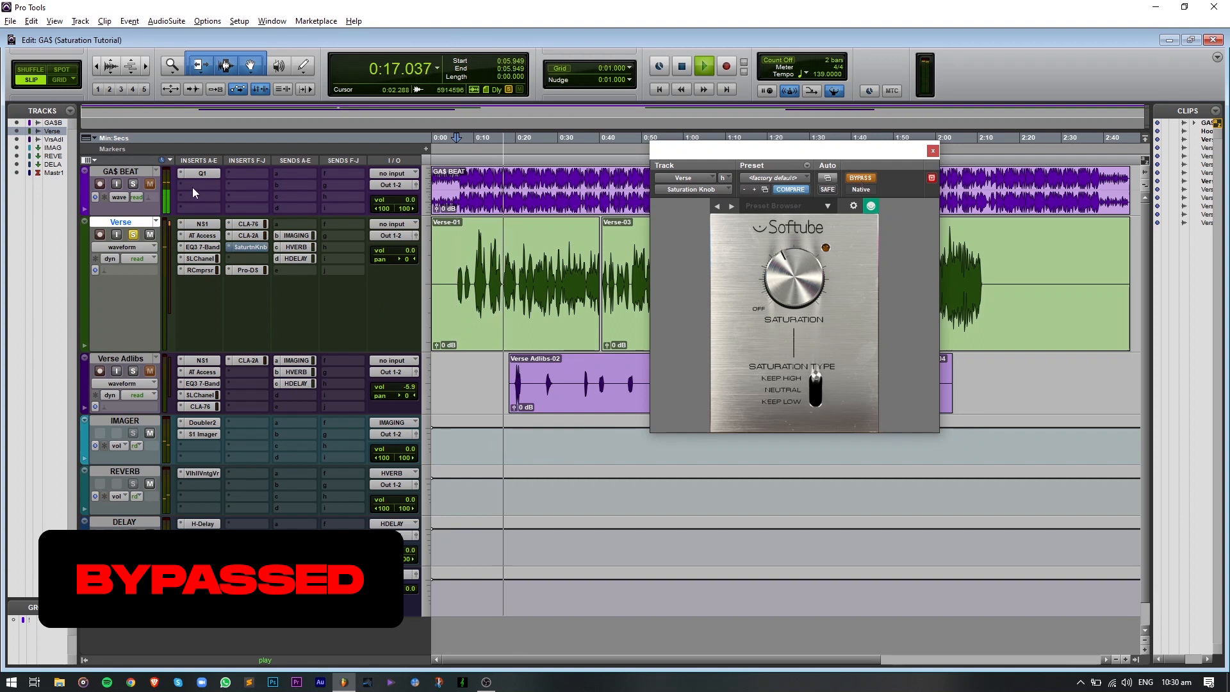
left_click(860, 178)
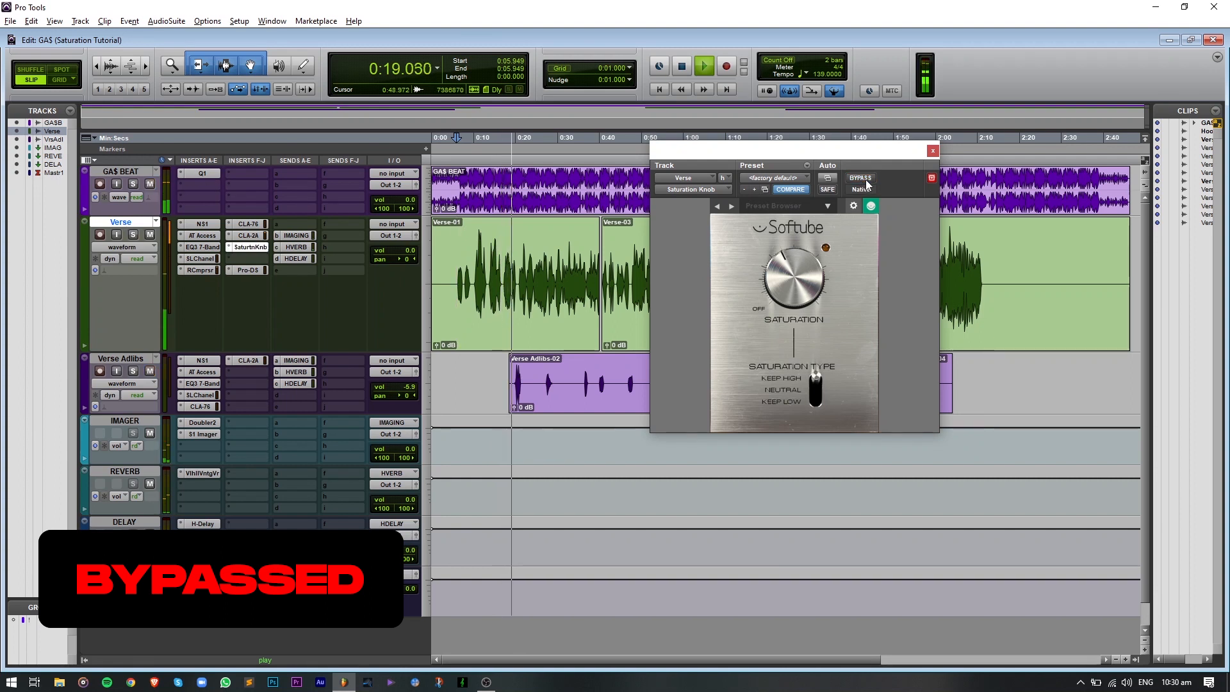
left_click_drag(809, 256, 788, 269)
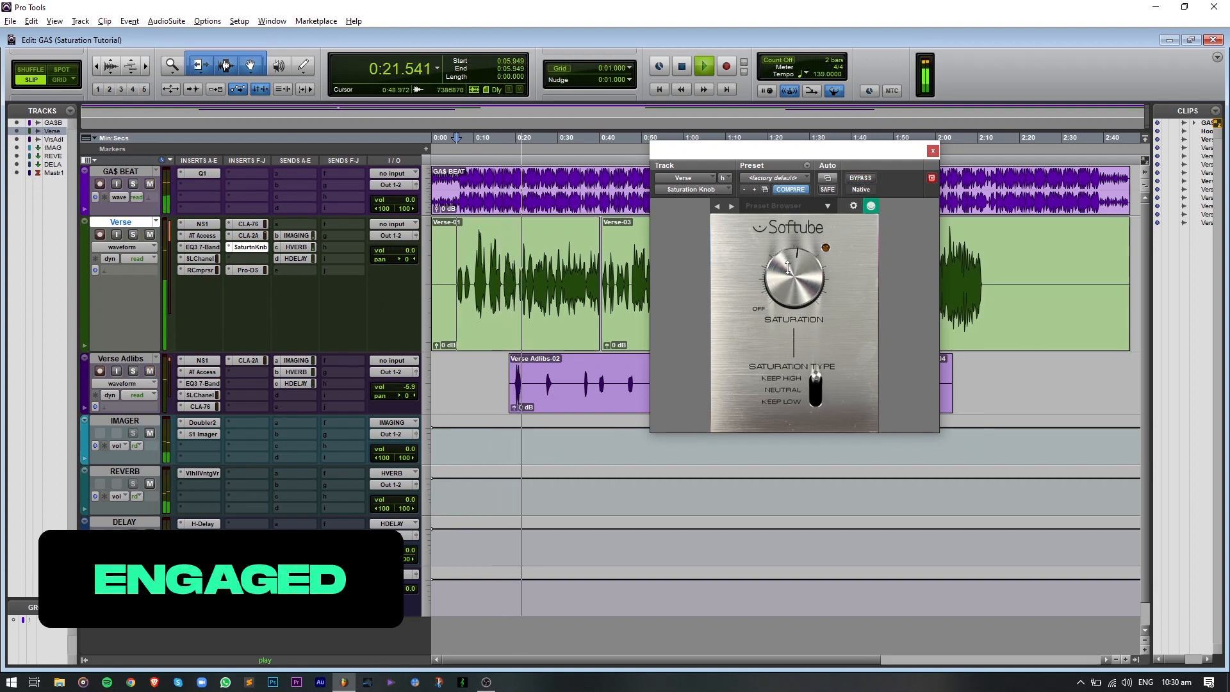
- Compare Saturation Knob bypassed and engaged in the full mix
left_click(862, 179)
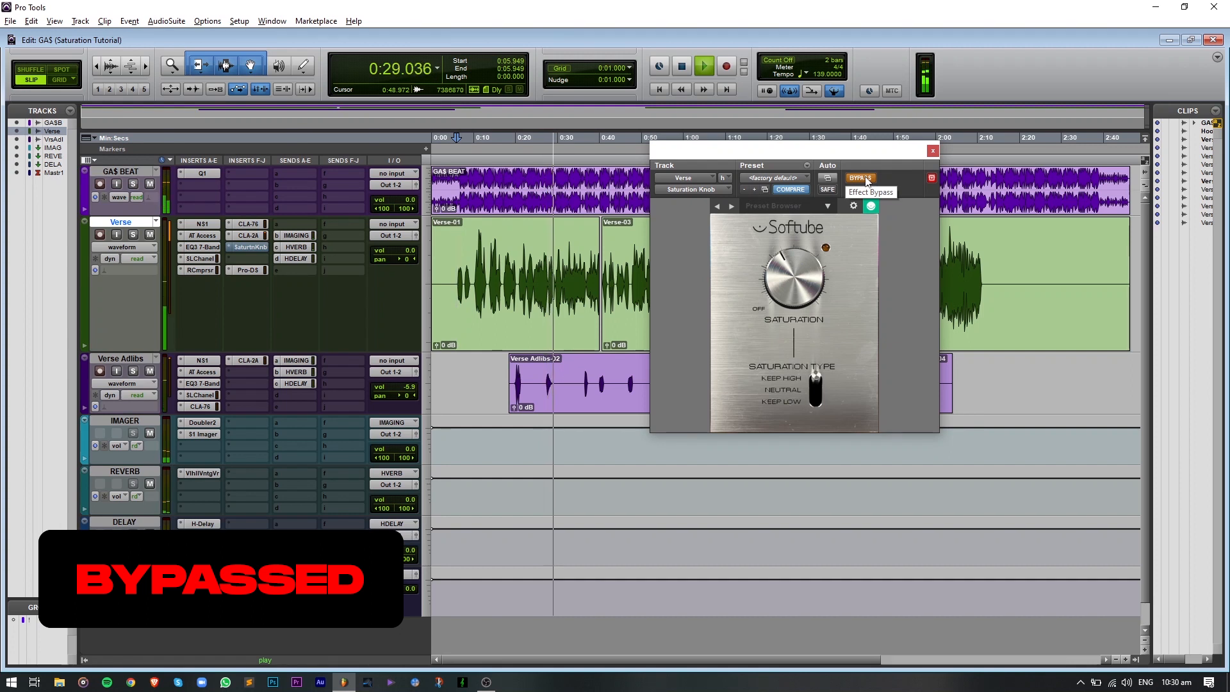
left_click(862, 179)
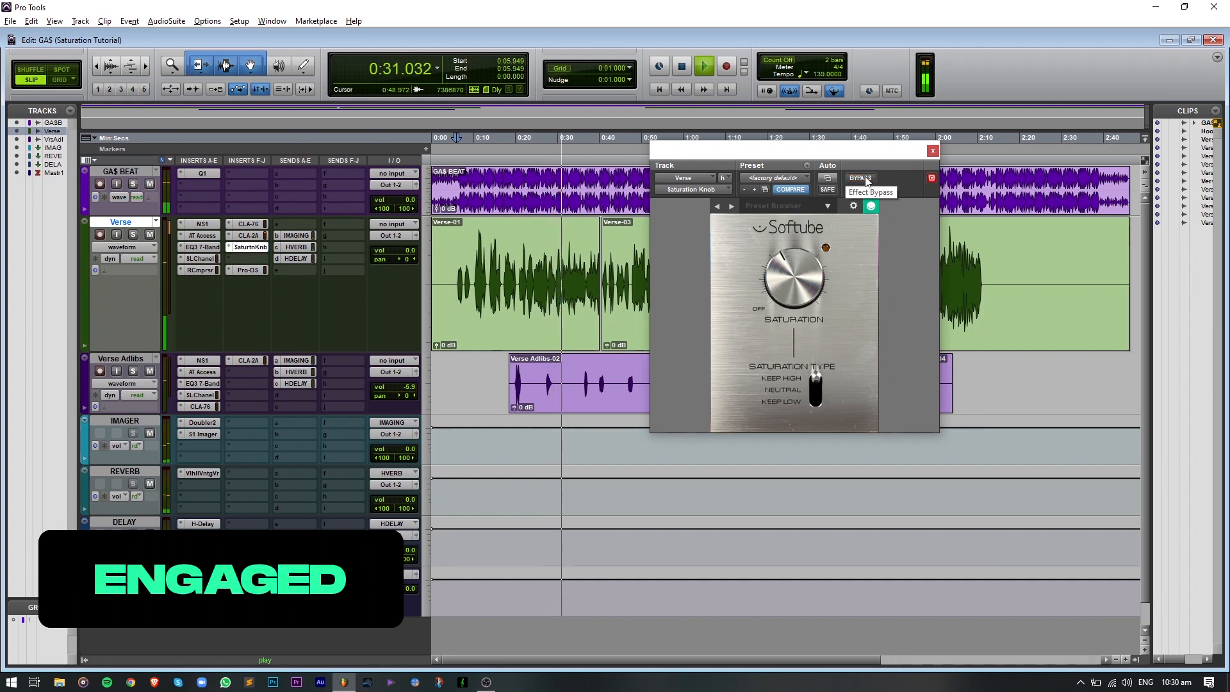
left_click(866, 180)
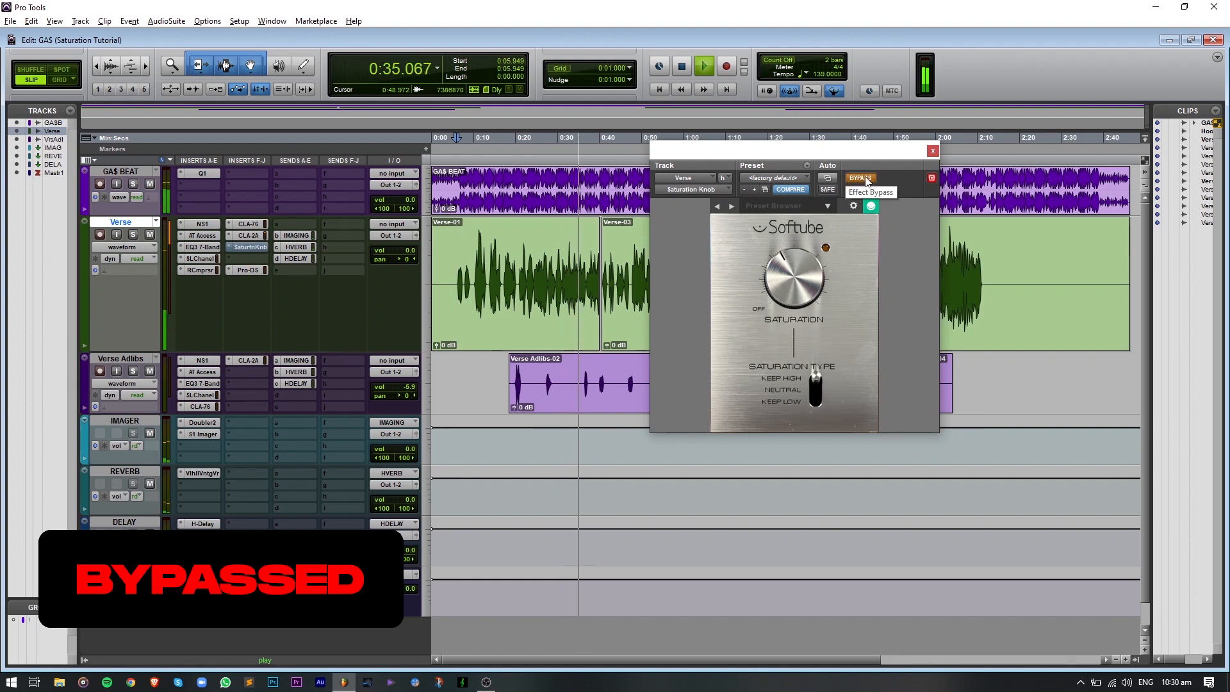
left_click(866, 180)
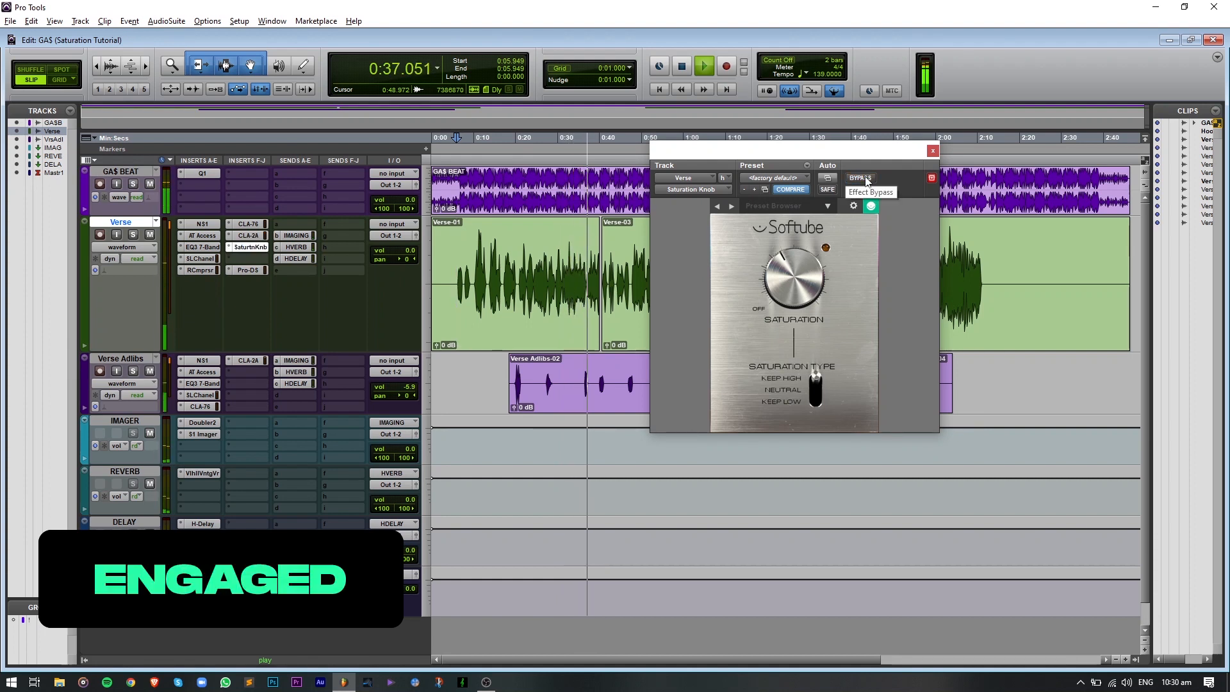
- Stop playback and replace Saturation Knob on the Verse track with Abbey Road Saturator (mono)
key("space")
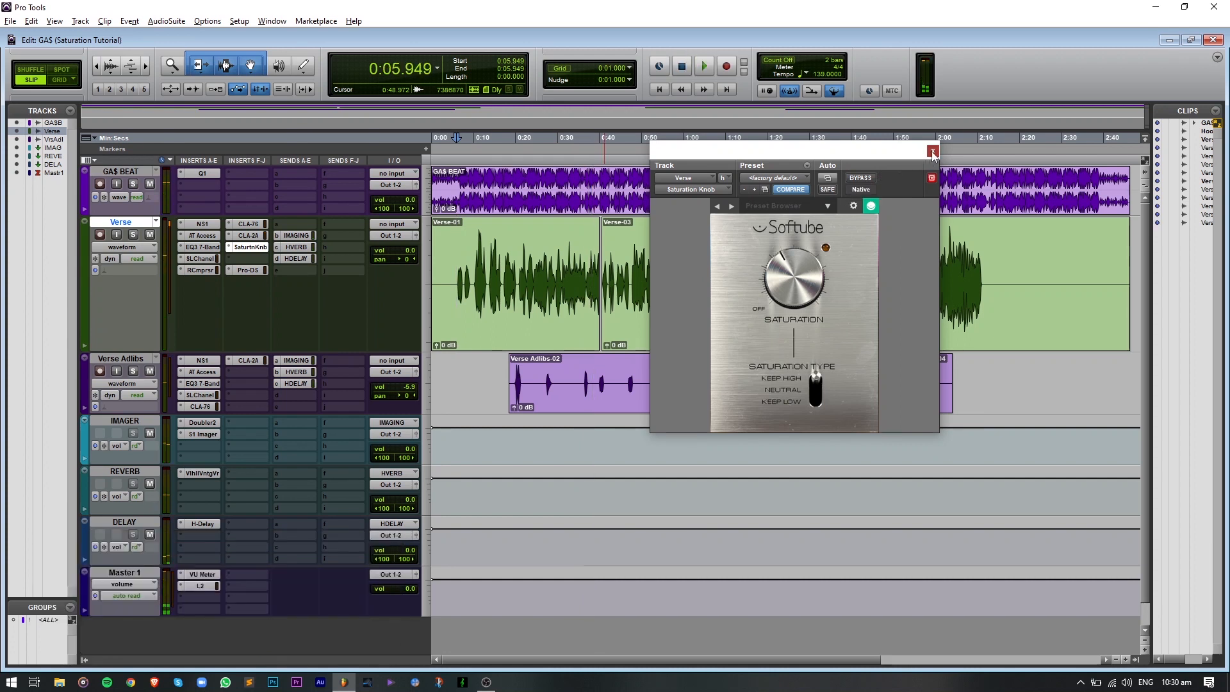
left_click(932, 152)
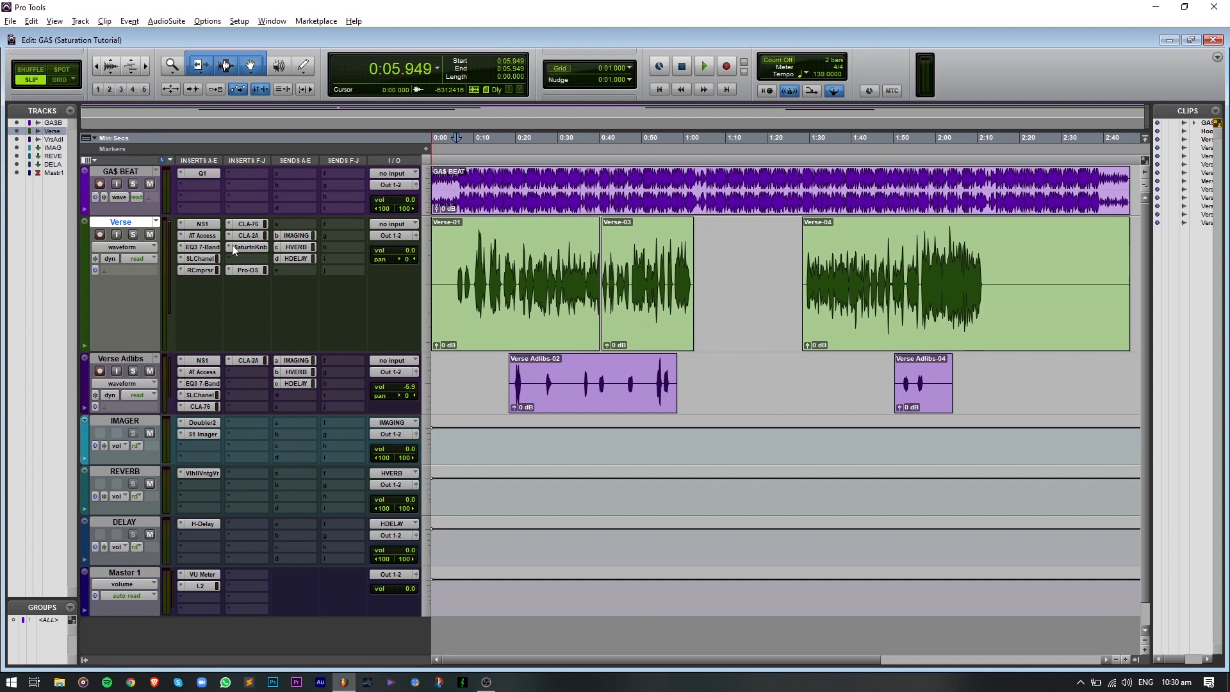
left_click(232, 246)
mouse_move(255, 265)
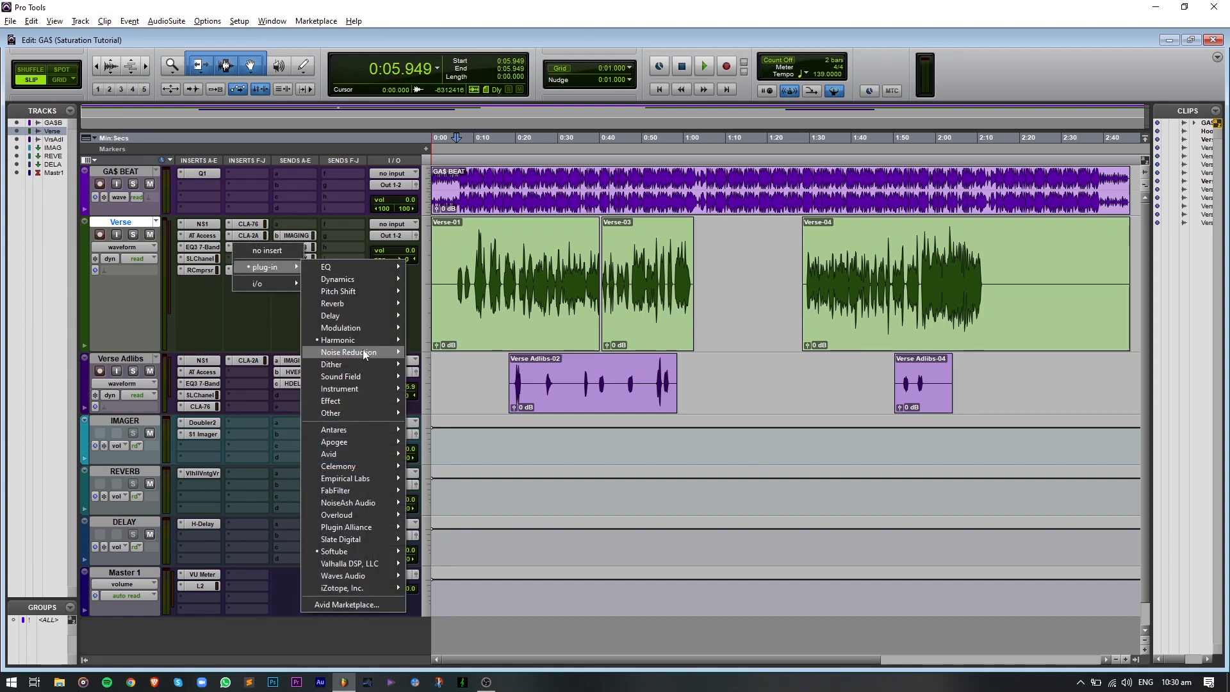
mouse_move(364, 344)
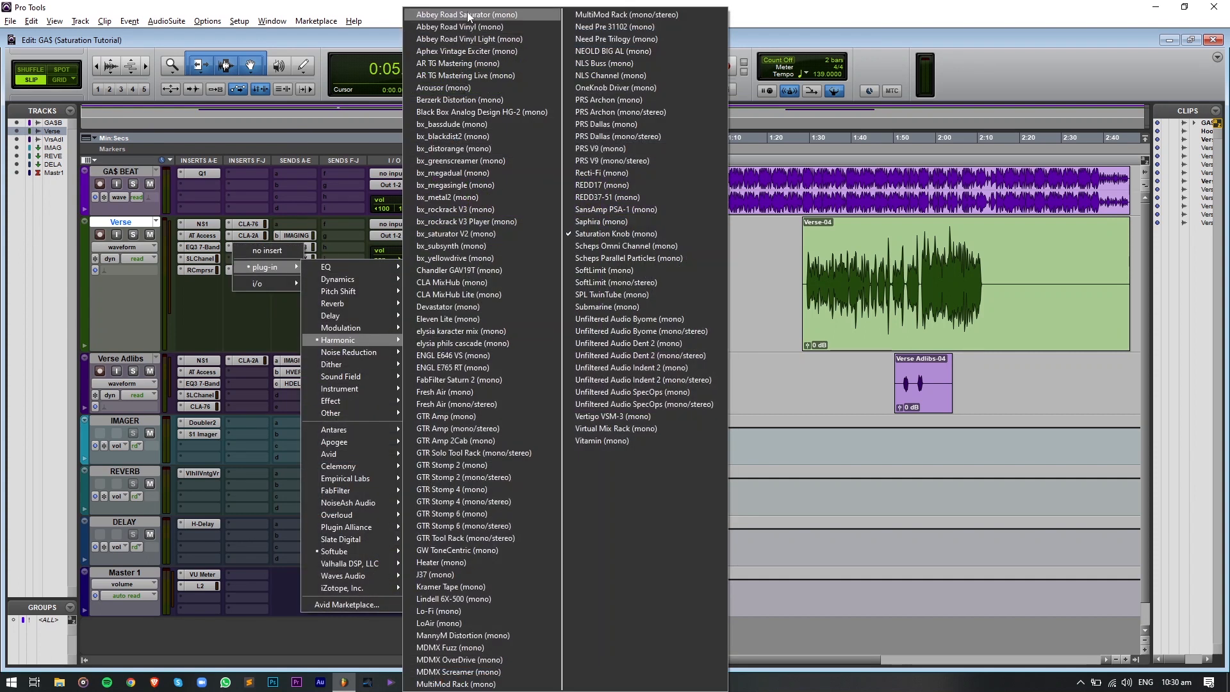
left_click(470, 15)
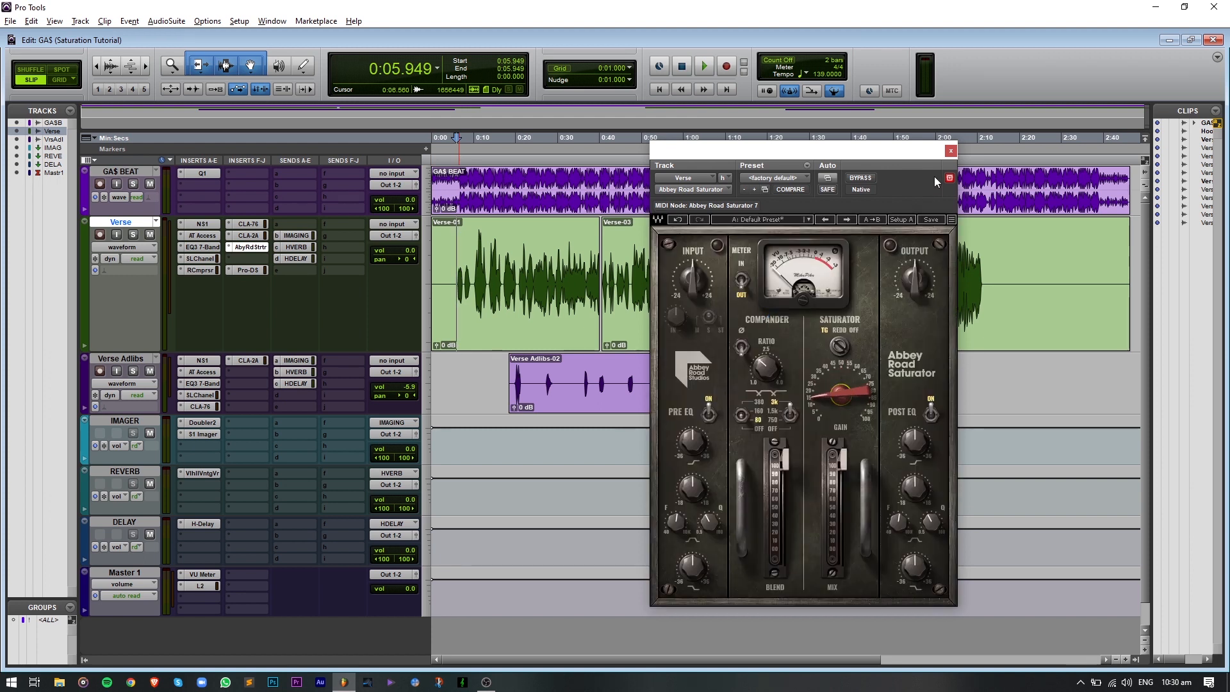
- Close the Abbey Road Saturator window, play the full mix from 0:05.949 and check the track levels in the mixer
left_click(951, 152)
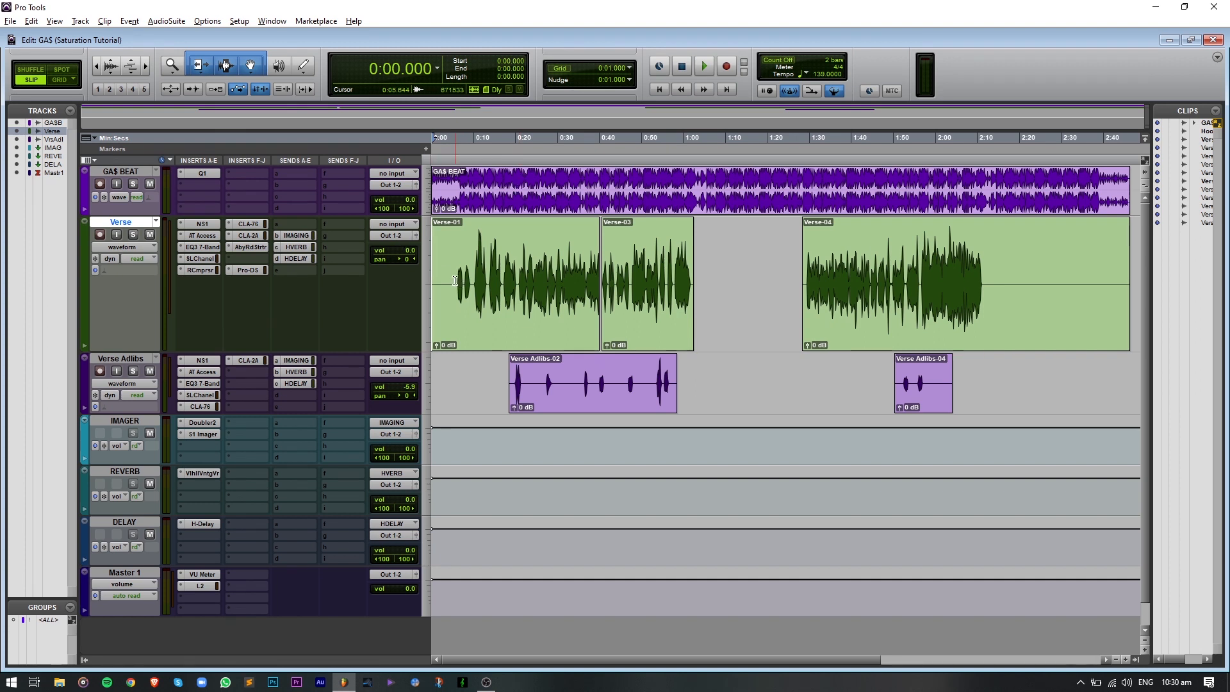
key("space")
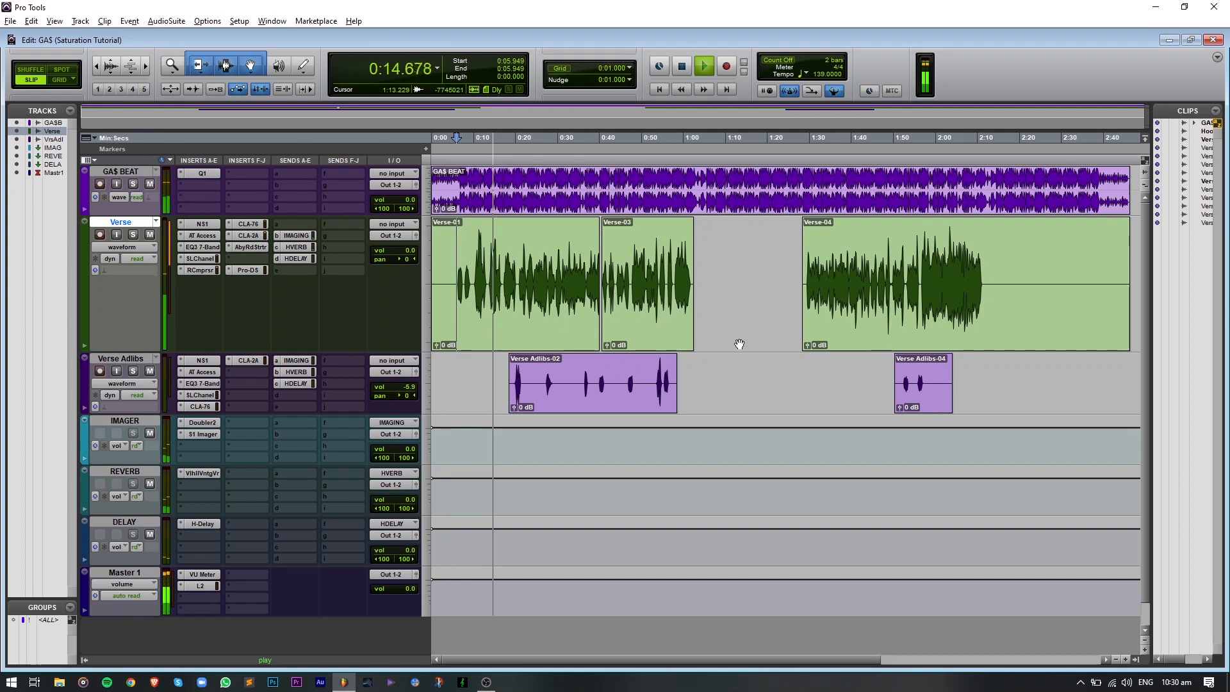
key("ctrl+equal")
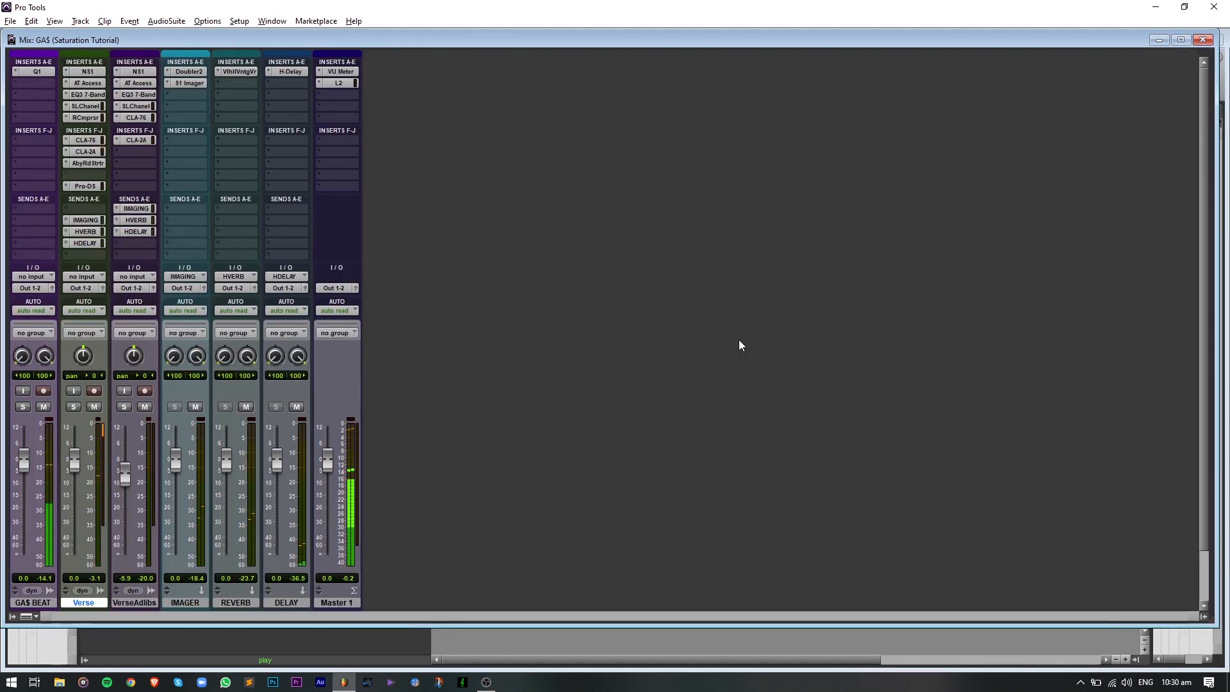
key("ctrl+equal")
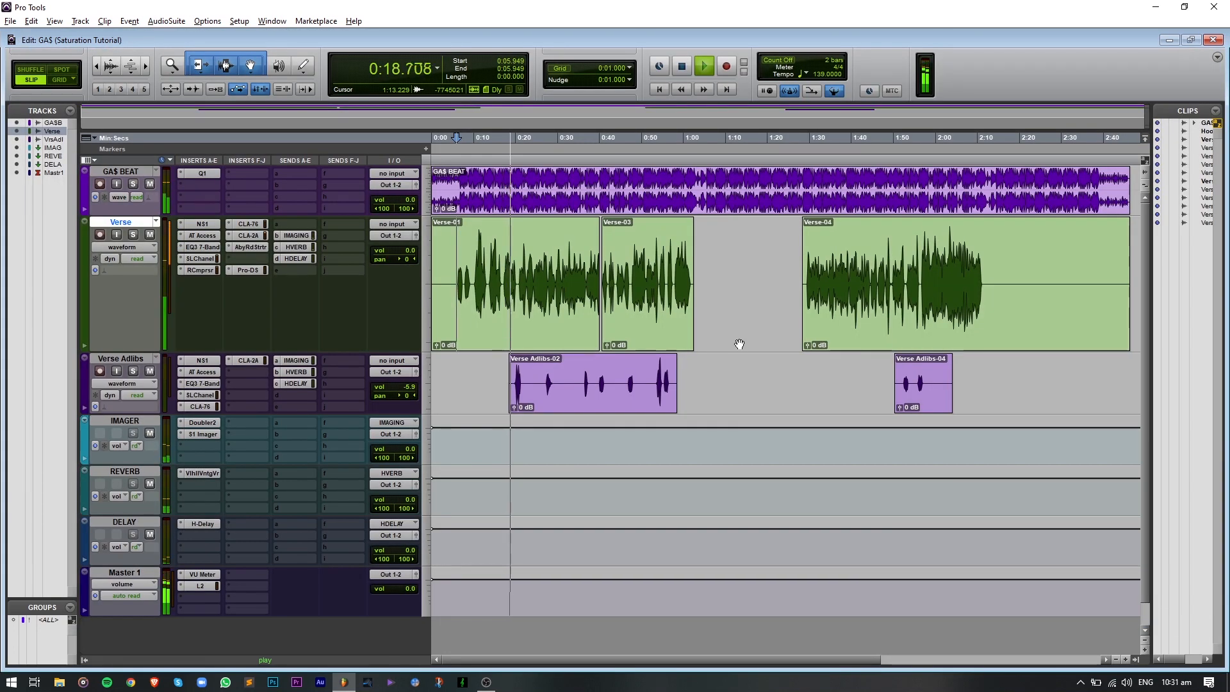